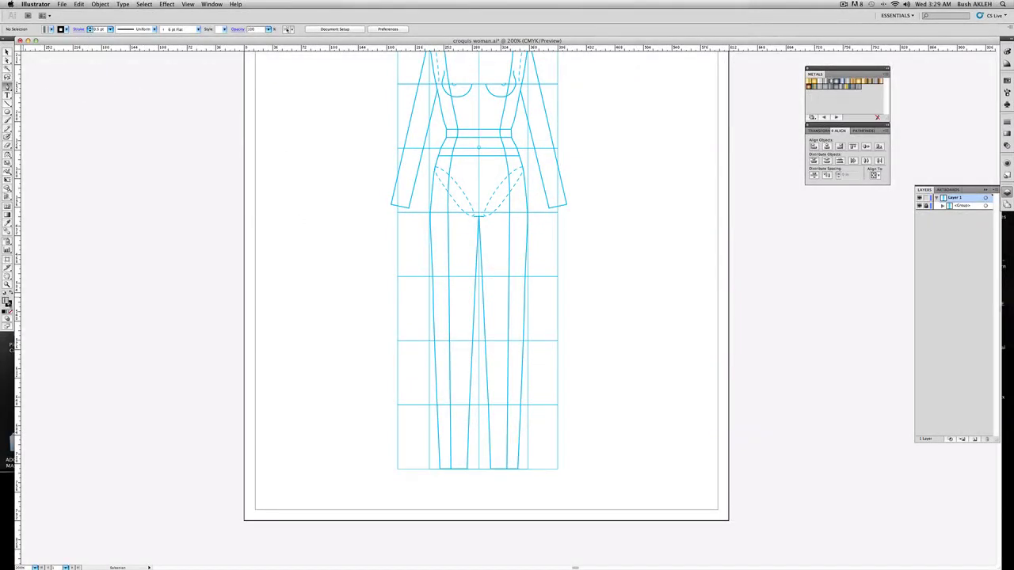
With the default white fill and black 1 pt stroke, draw a curved low waistline from the croquis's centre front to the hip with the Pen tool
click(5, 295)
click(478, 187)
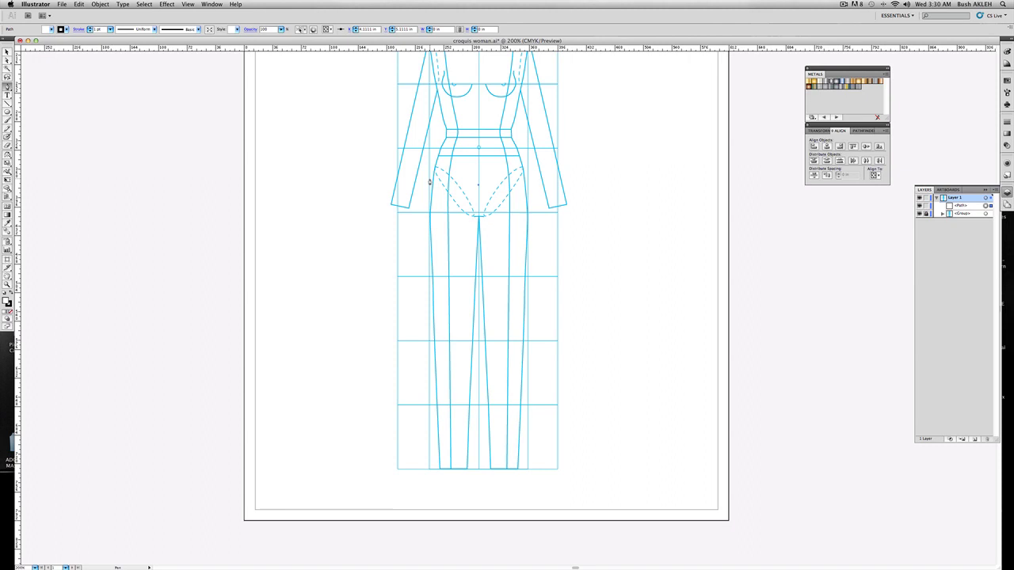
drag(430, 181, 407, 173)
drag(407, 173, 406, 174)
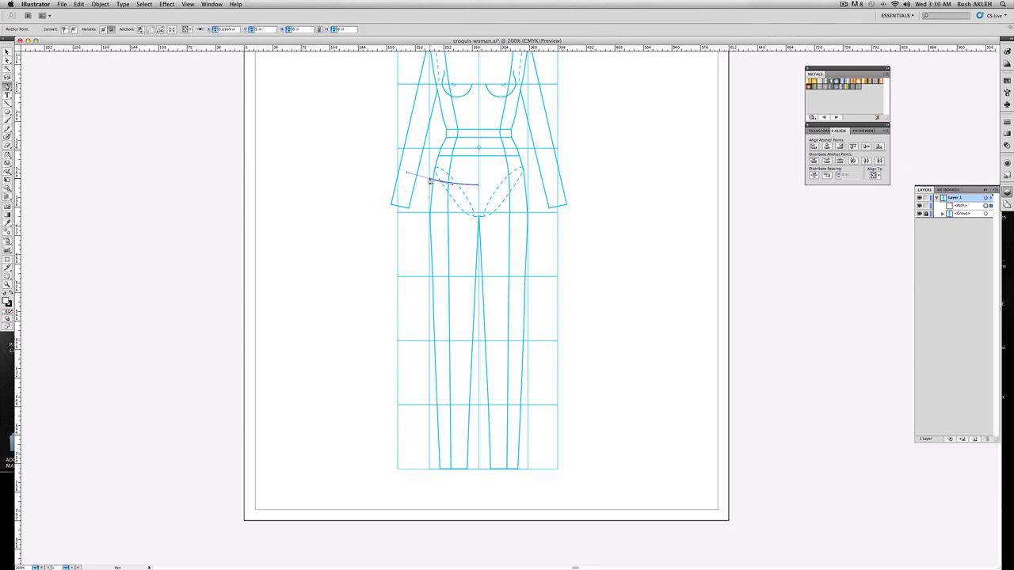
click(429, 181)
Continue the path as the outer leg seam, curving over the thigh to the knee and running straight down to the hem
drag(427, 263, 432, 318)
drag(431, 320, 431, 321)
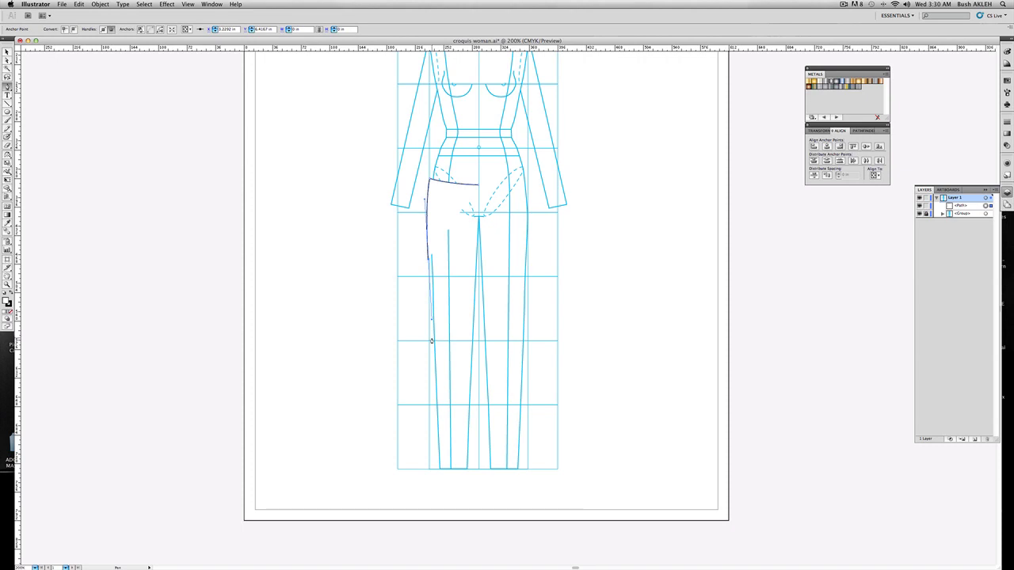
click(431, 340)
mouse_move(432, 339)
mouse_down()
mouse_move(430, 369)
mouse_move(430, 358)
mouse_up()
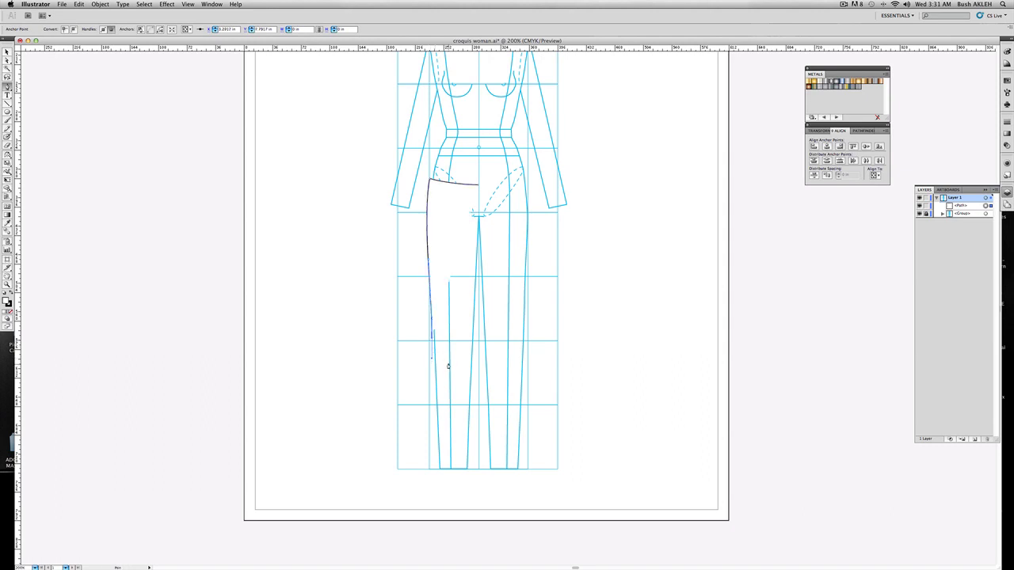
click(432, 472)
scroll(464, 470, left, 3)
key(space)
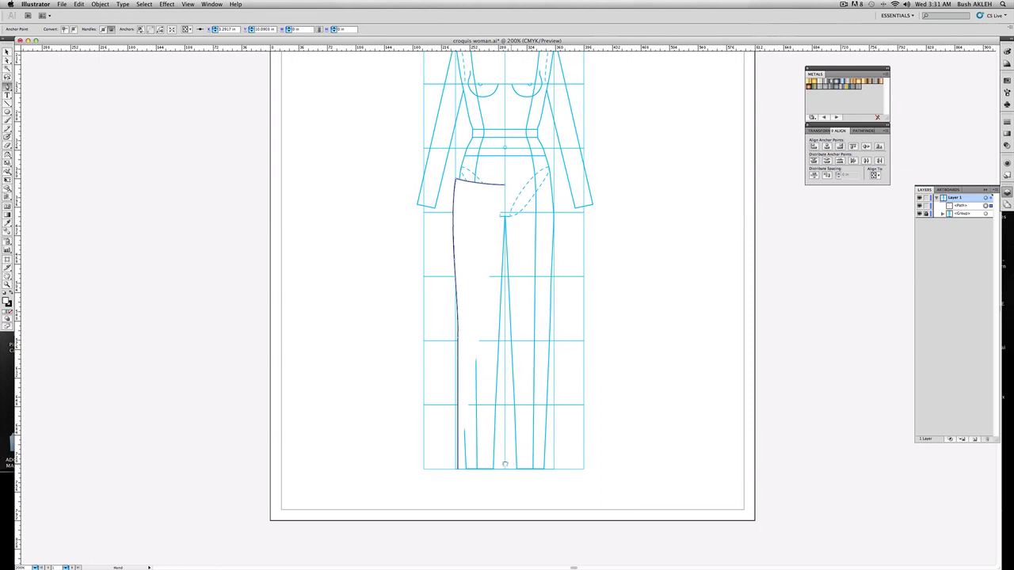
scroll(504, 464, right, 2)
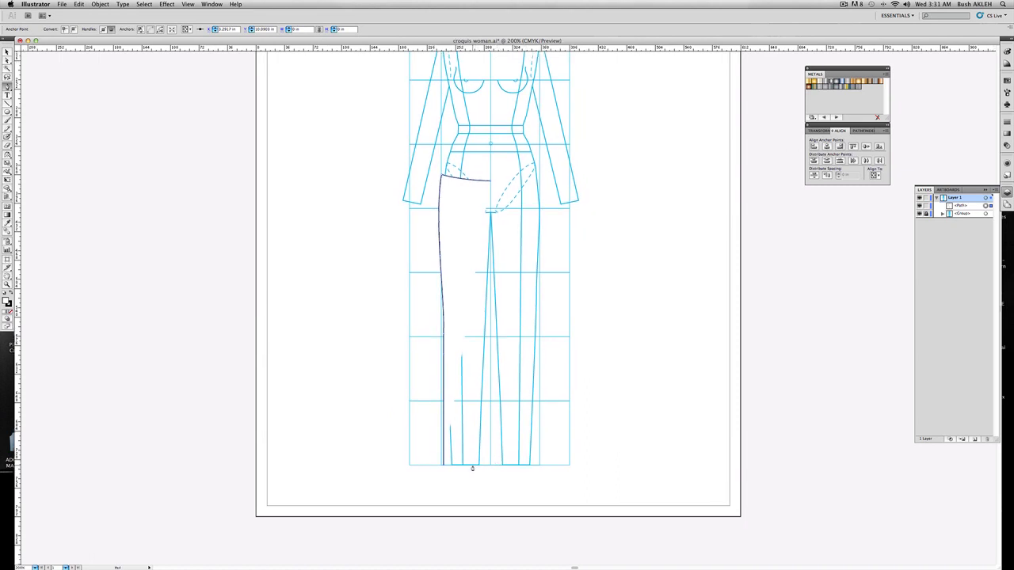
Add a slightly curved hem, a straight inseam up to the knee, and a curve from the knee to the crotch point
drag(472, 468, 488, 465)
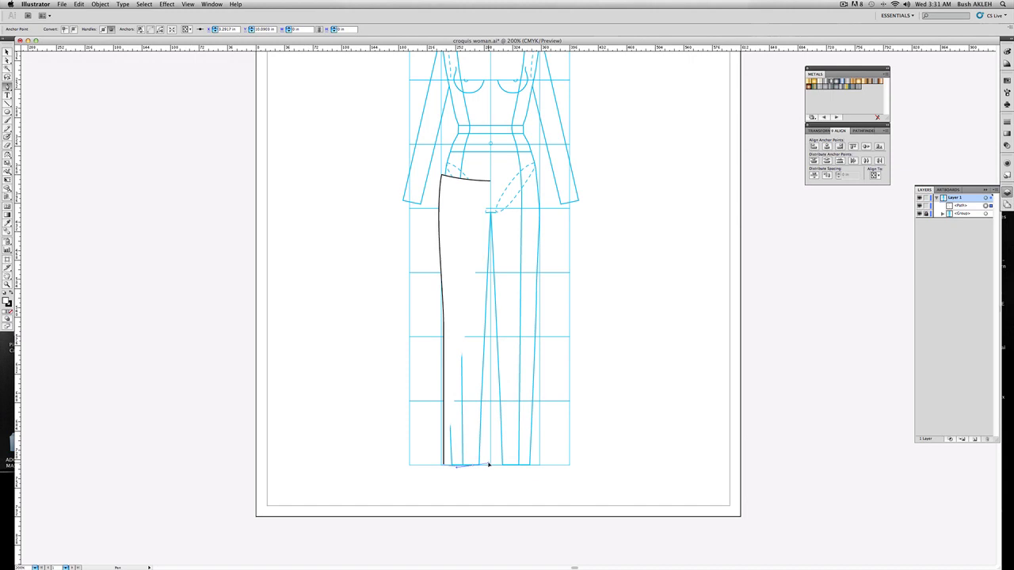
drag(489, 465, 489, 465)
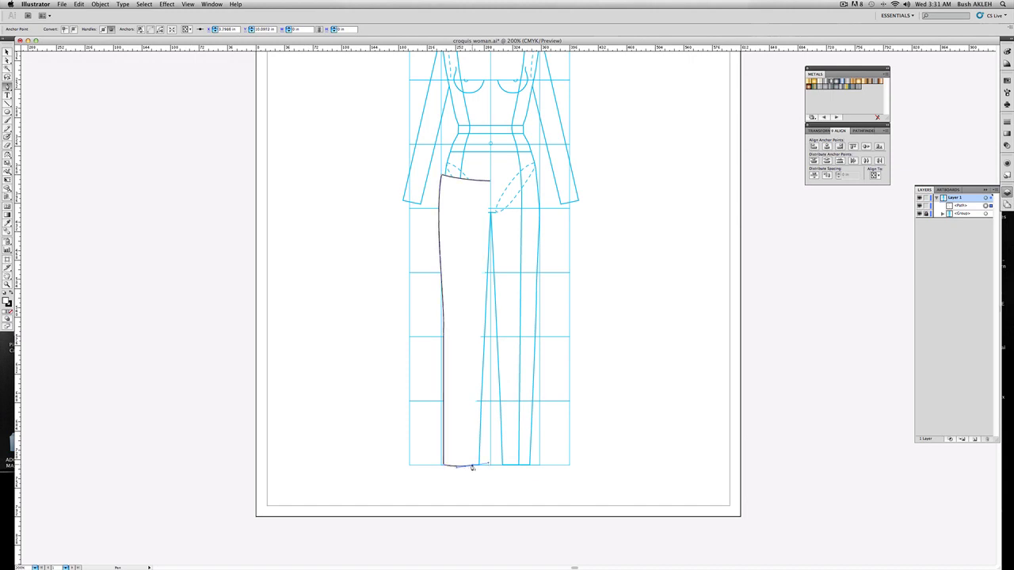
click(472, 467)
click(473, 337)
drag(491, 212, 505, 192)
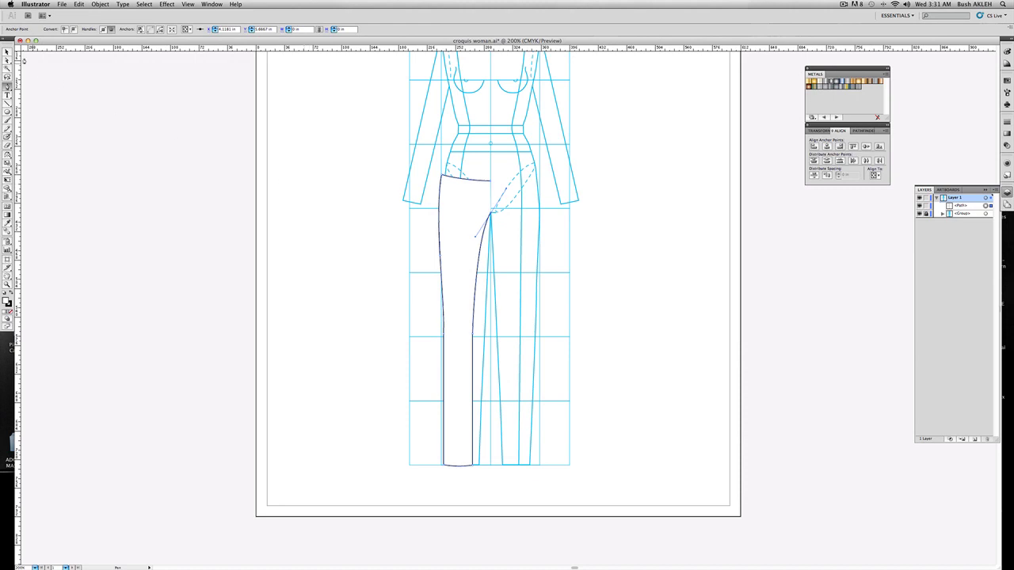
Smooth the outer leg seam between thigh and knee by adjusting its curve handle with the Direct Selection tool
click(8, 61)
click(149, 108)
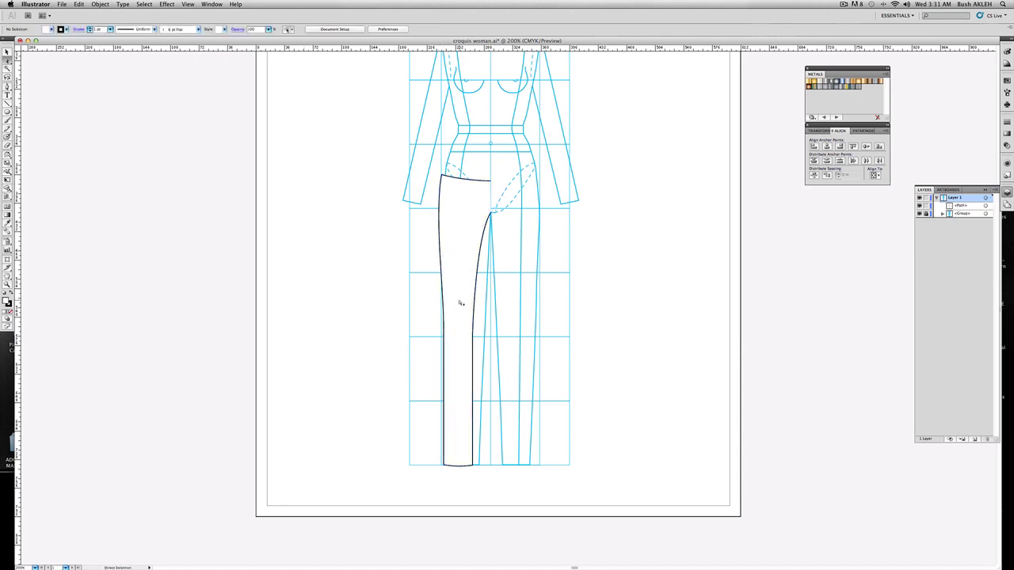
click(438, 337)
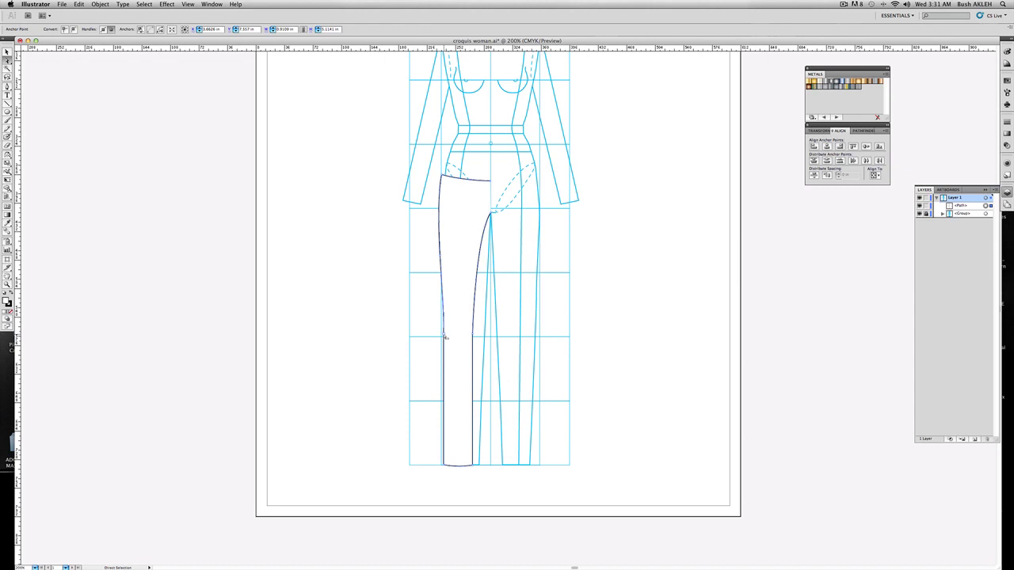
drag(445, 337, 443, 339)
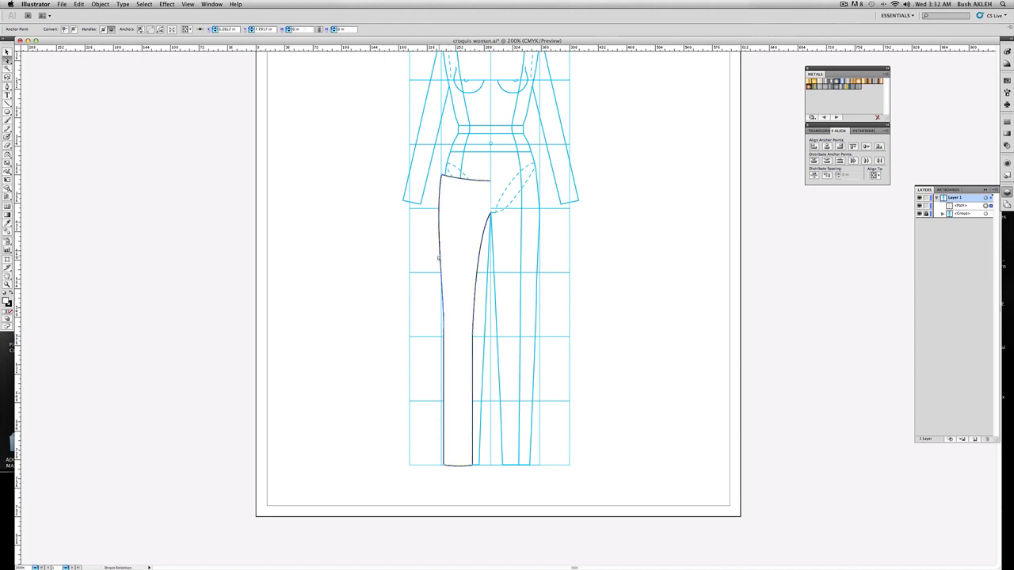
drag(441, 256, 441, 252)
click(389, 273)
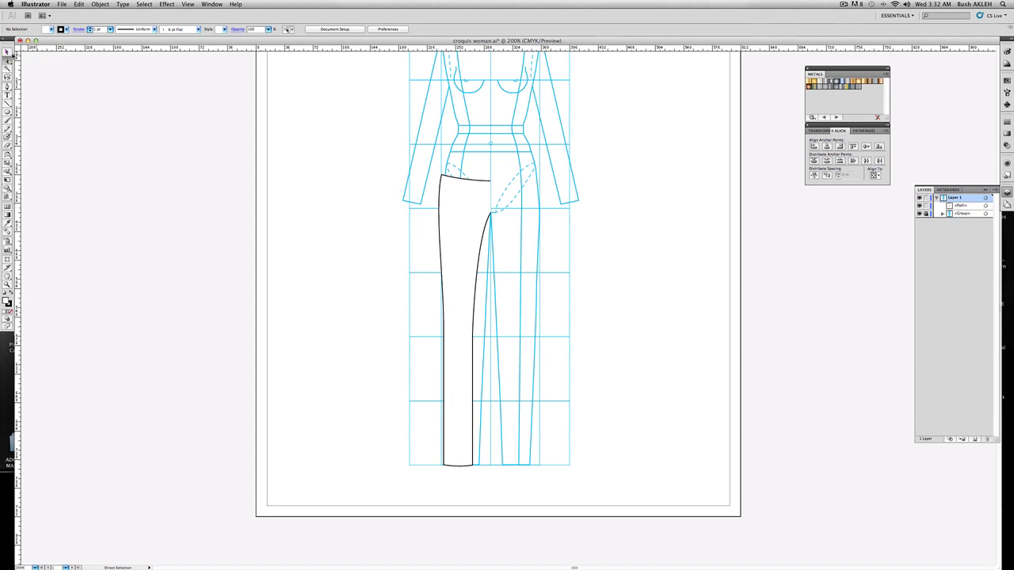
Reflect a copy of the half pants across a vertical axis through the crotch point
click(7, 52)
click(478, 217)
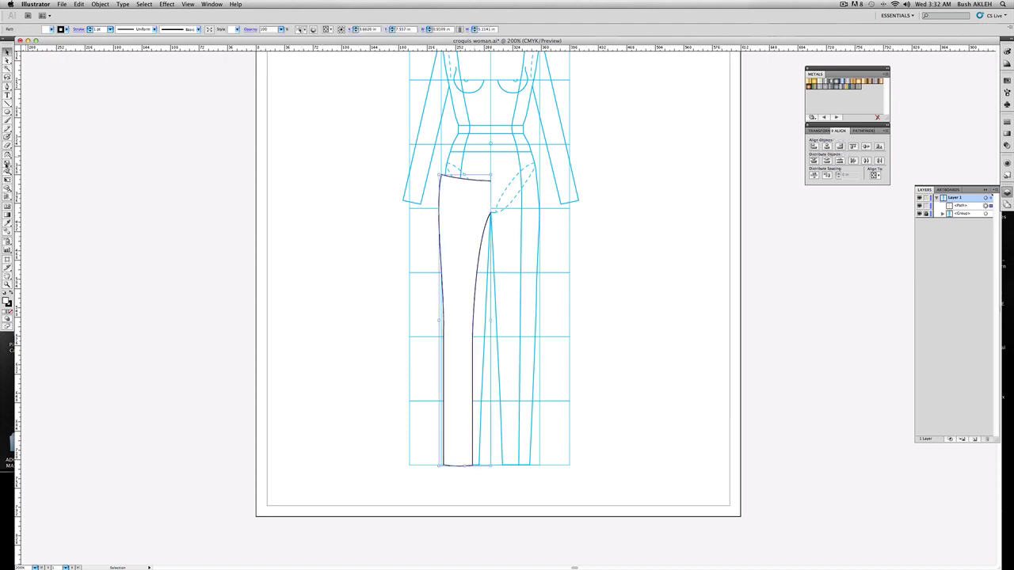
click(7, 155)
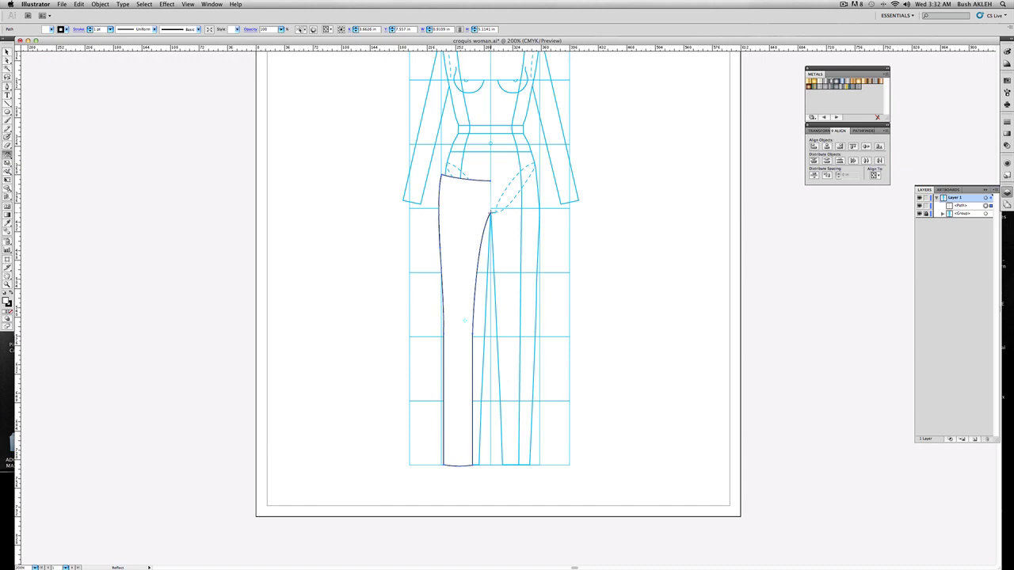
alt+click(490, 213)
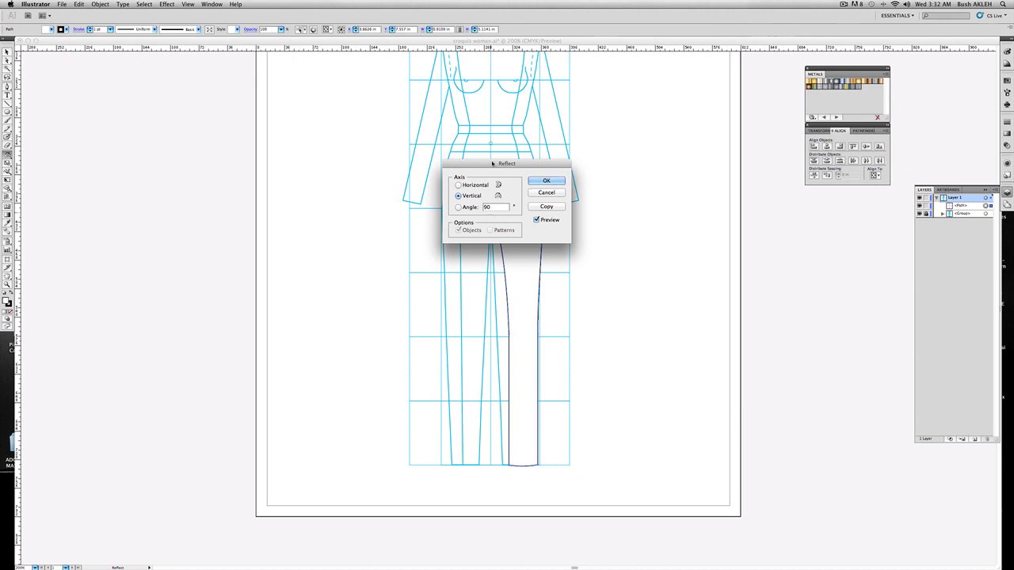
drag(494, 167, 634, 162)
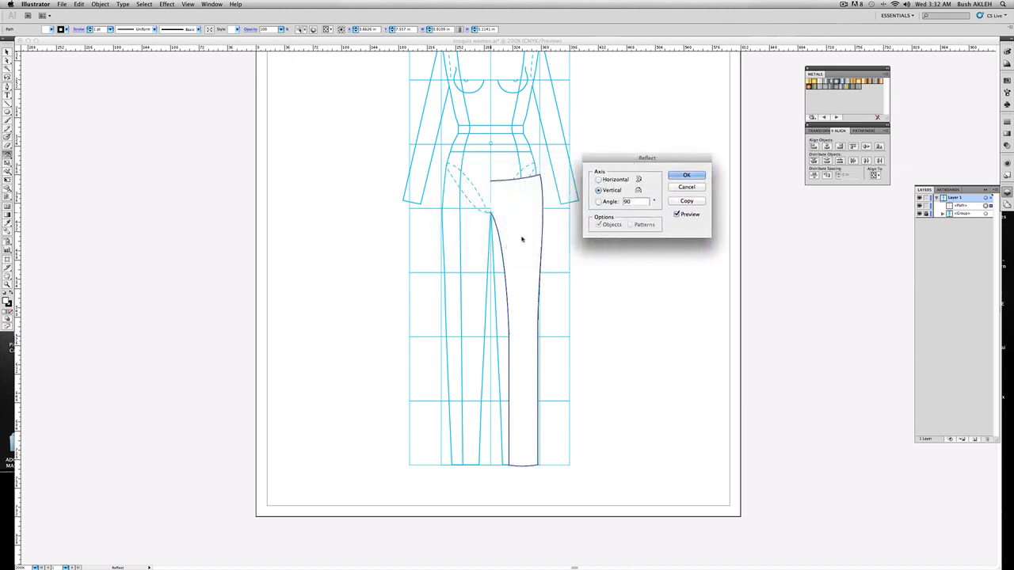
click(688, 201)
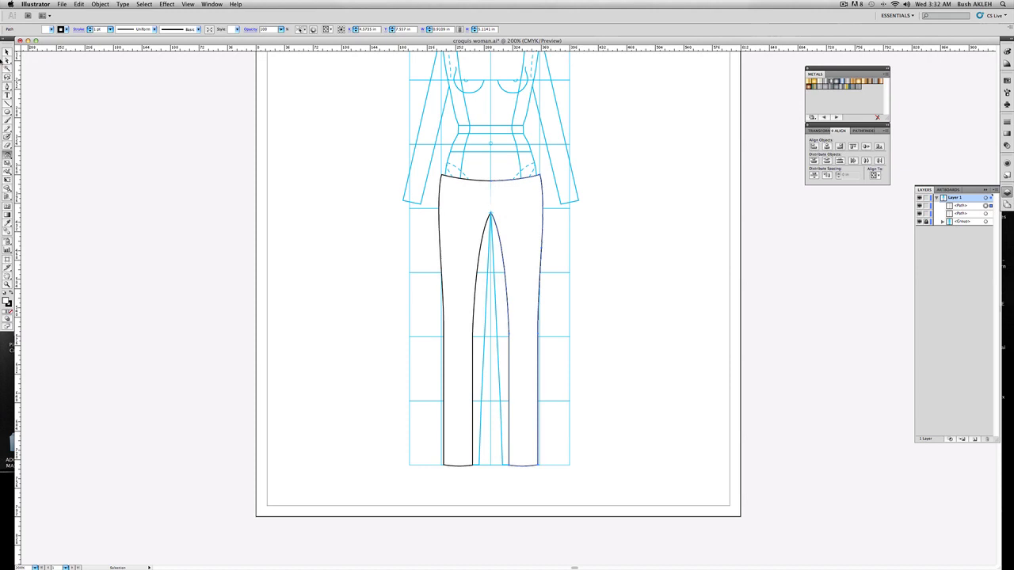
Select the centre-front anchor points of both pant halves and average them on the vertical axis
key(a)
drag(486, 172, 496, 220)
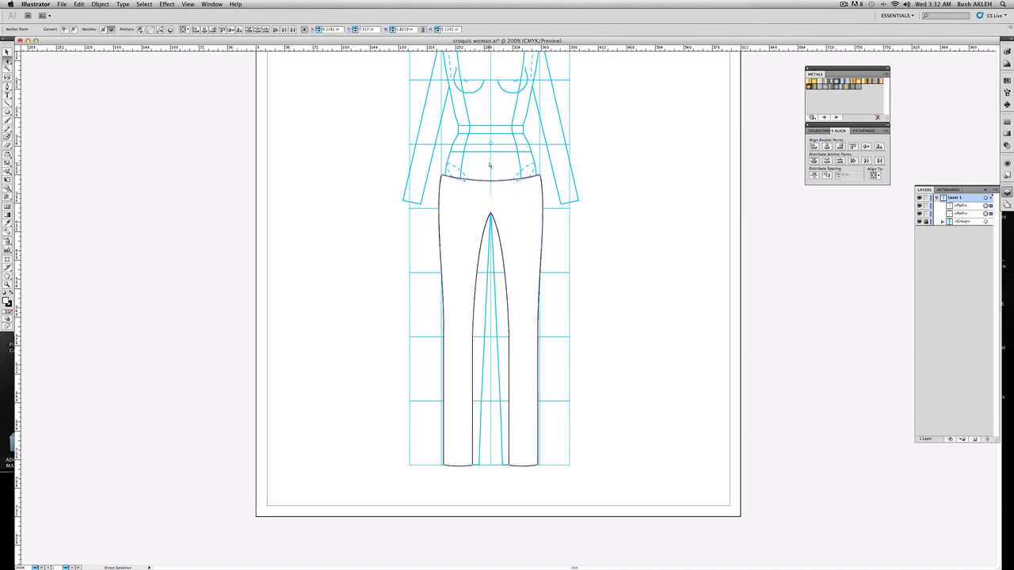
right_click(490, 165)
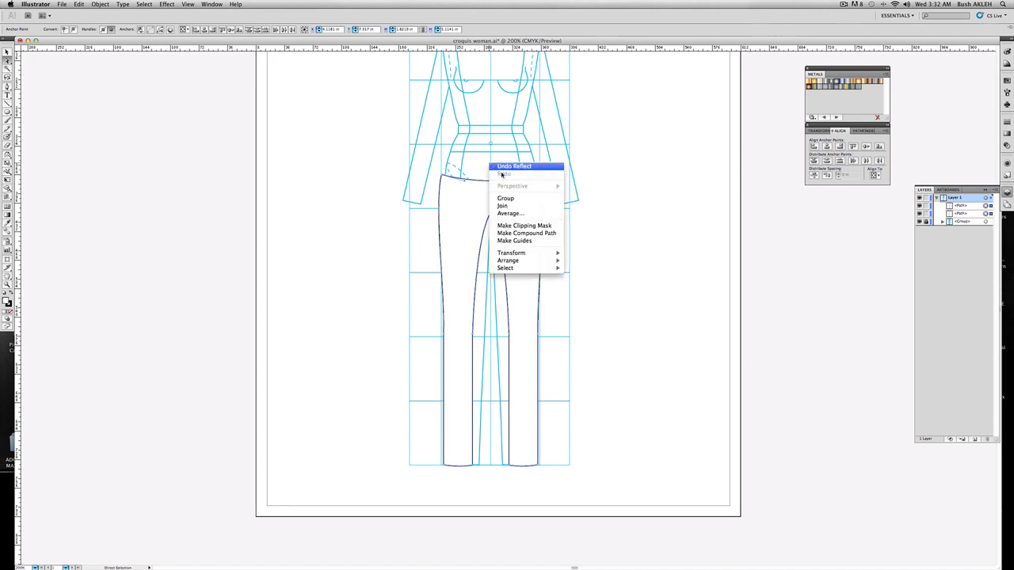
click(494, 213)
click(493, 204)
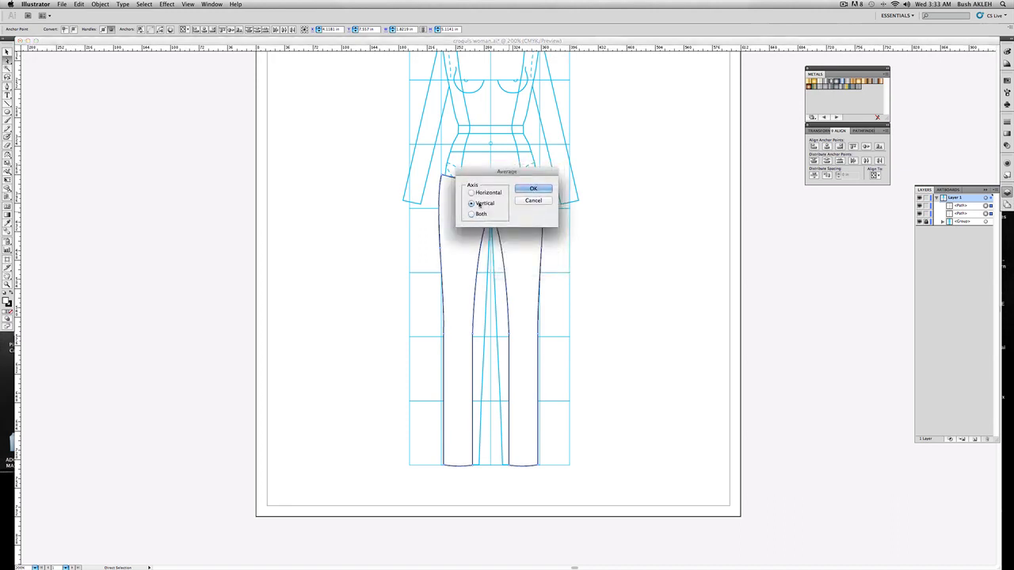
click(533, 188)
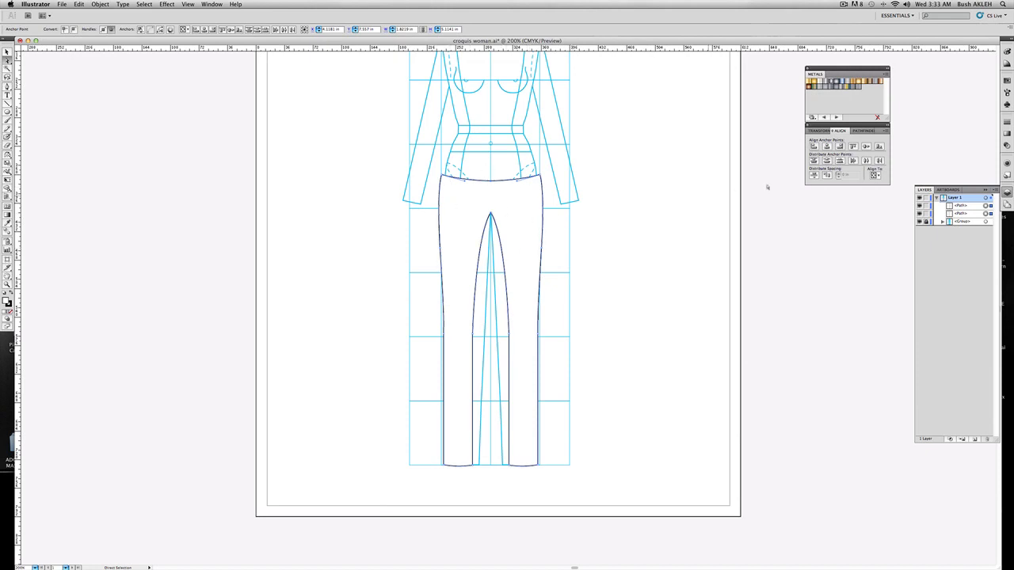
Unite the two pant halves into one shape and fill it with the yellow swatch
click(861, 131)
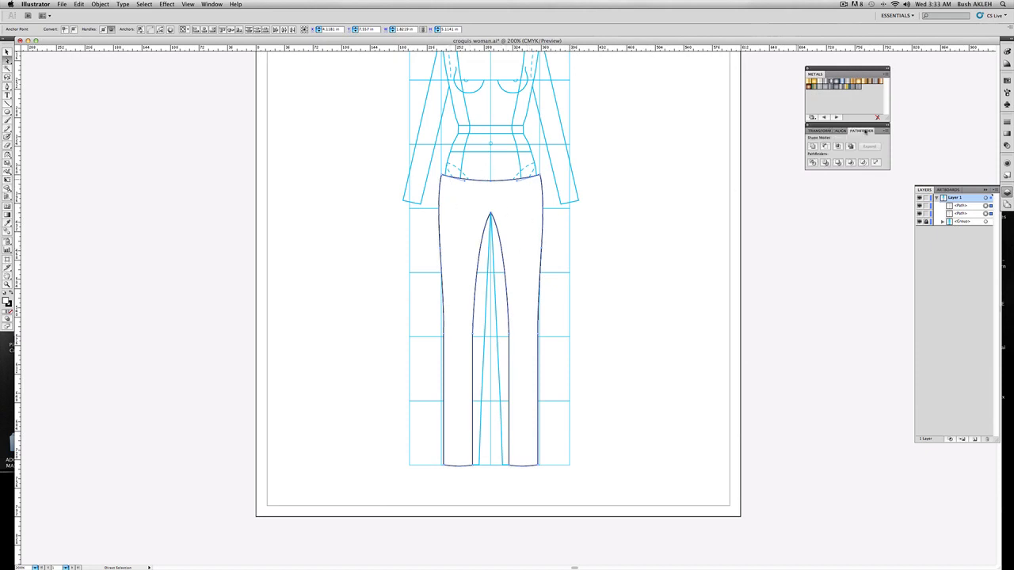
click(812, 146)
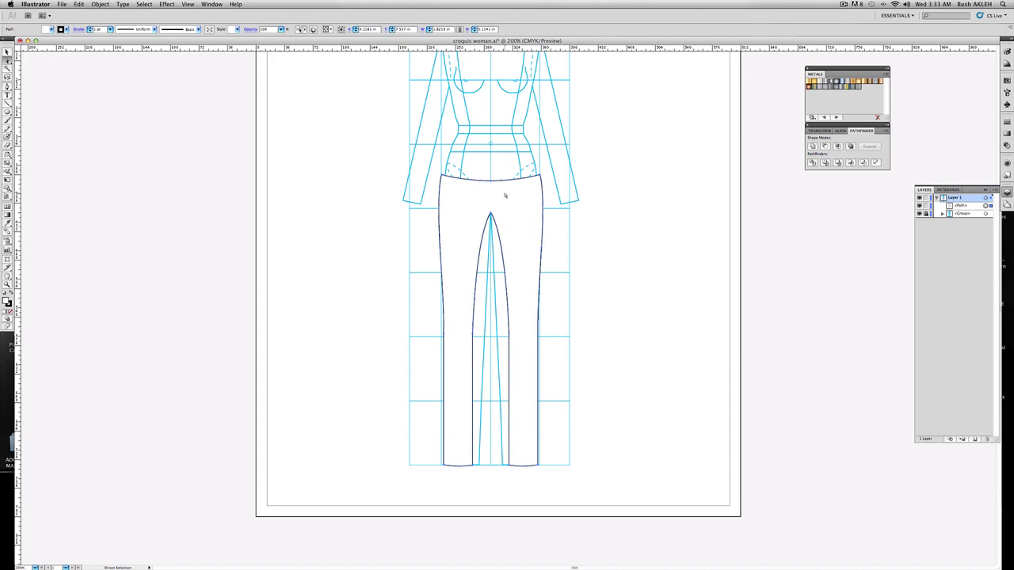
click(1007, 81)
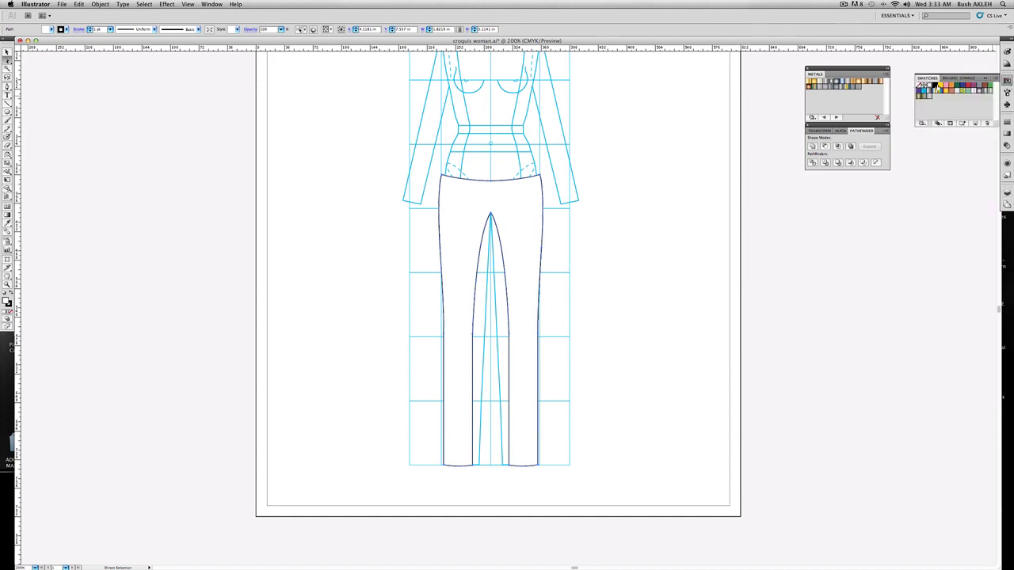
click(940, 84)
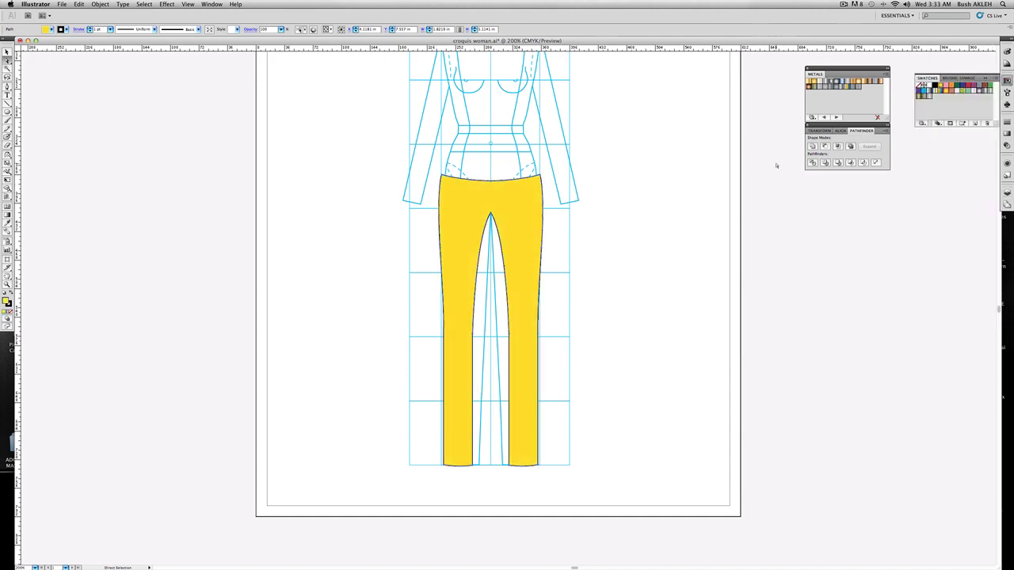
click(507, 150)
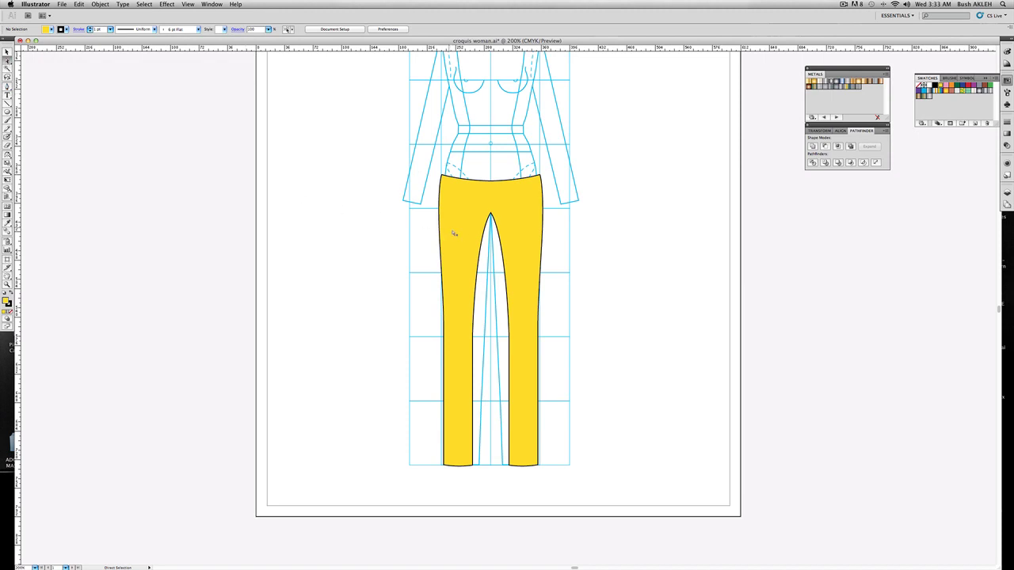
Paste a copy of the pants' waistline curve and place it just above the waist, centred on the croquis's centre line
click(521, 197)
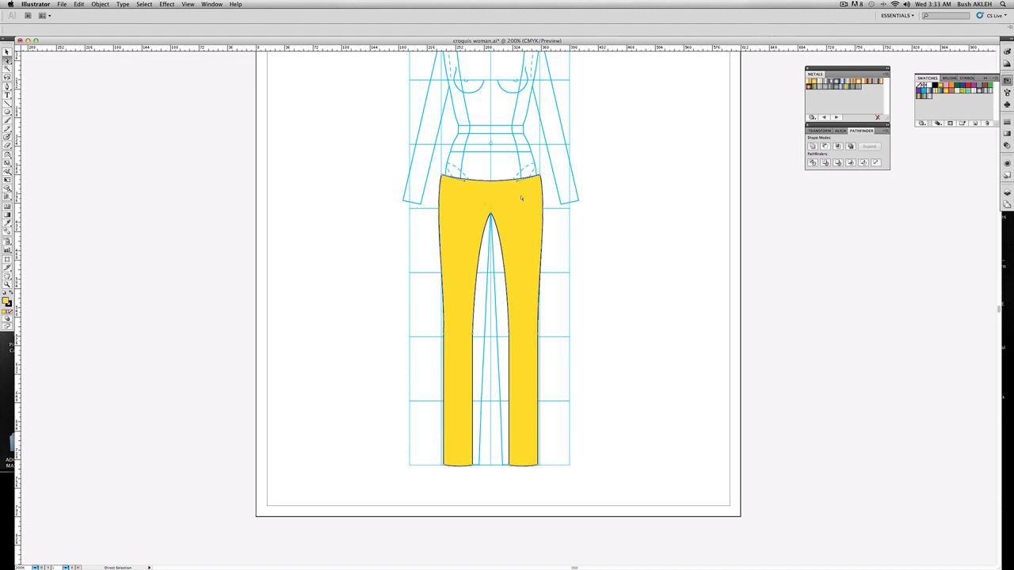
key(super+v)
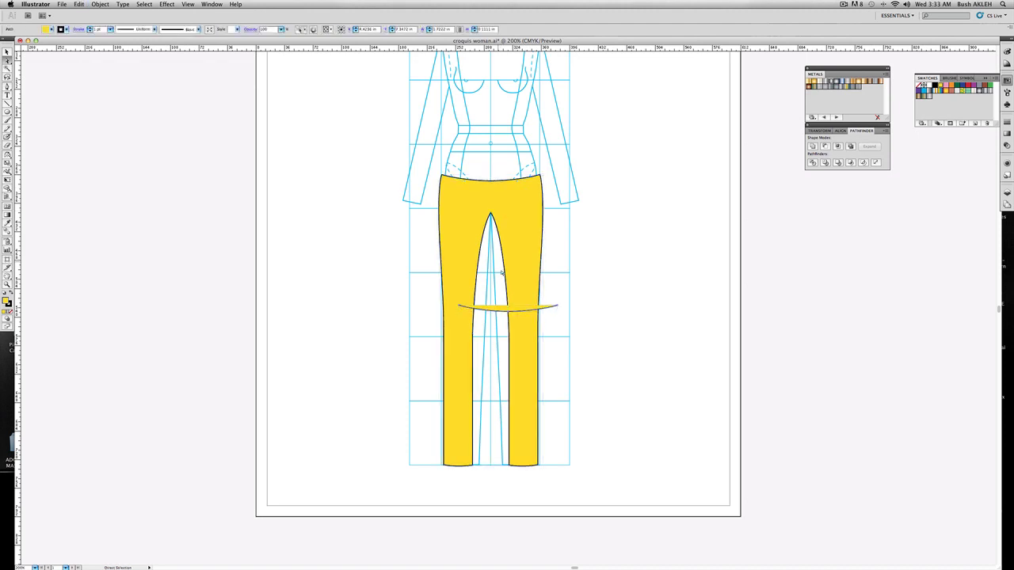
drag(505, 310, 493, 170)
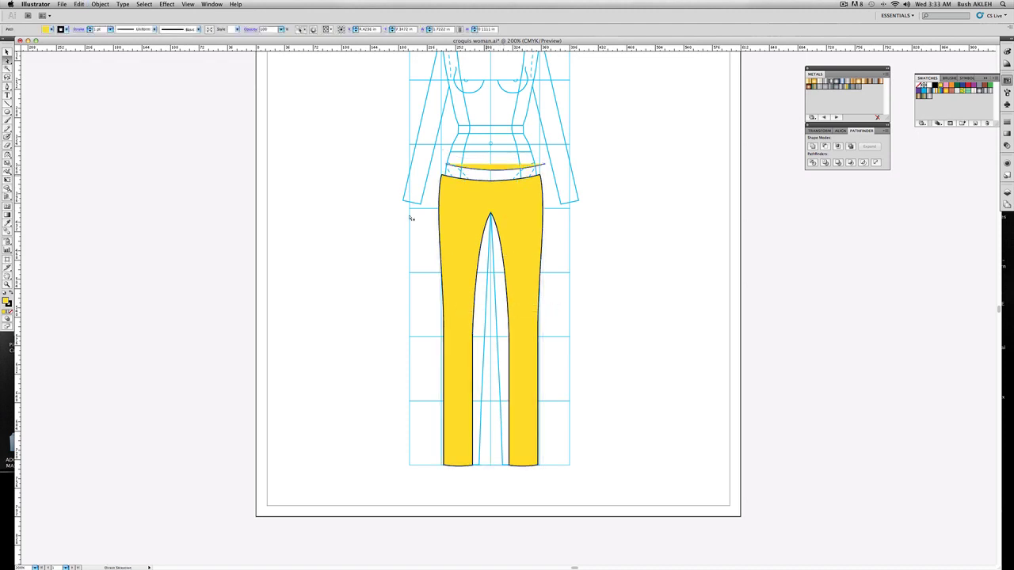
click(6, 284)
drag(361, 89, 638, 280)
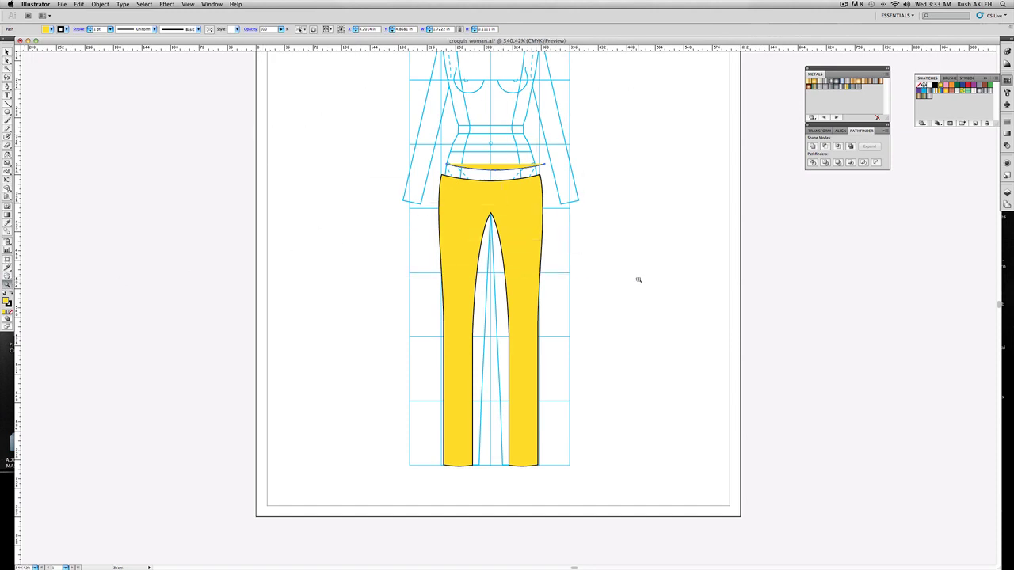
click(6, 51)
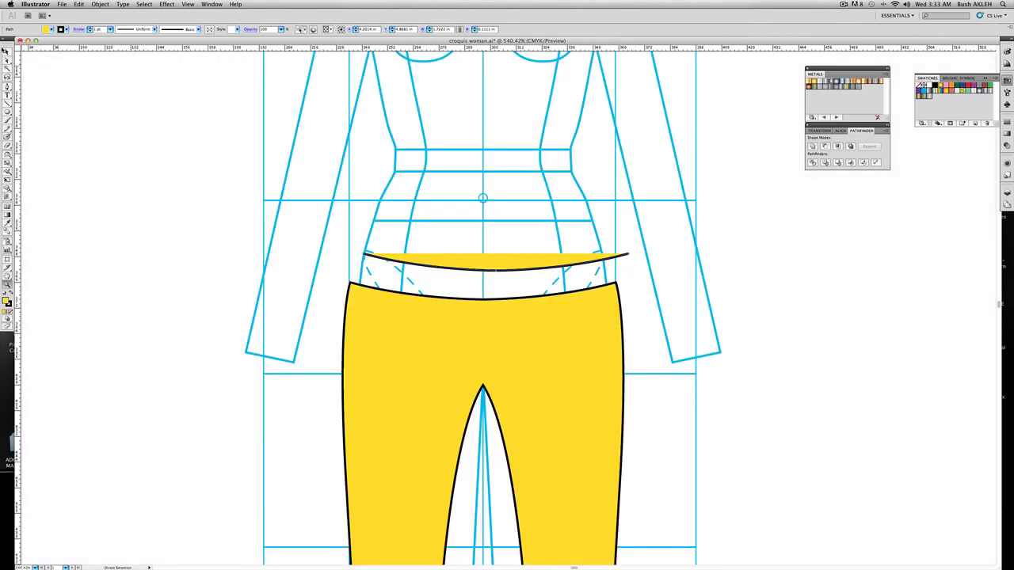
click(485, 260)
drag(482, 260, 468, 254)
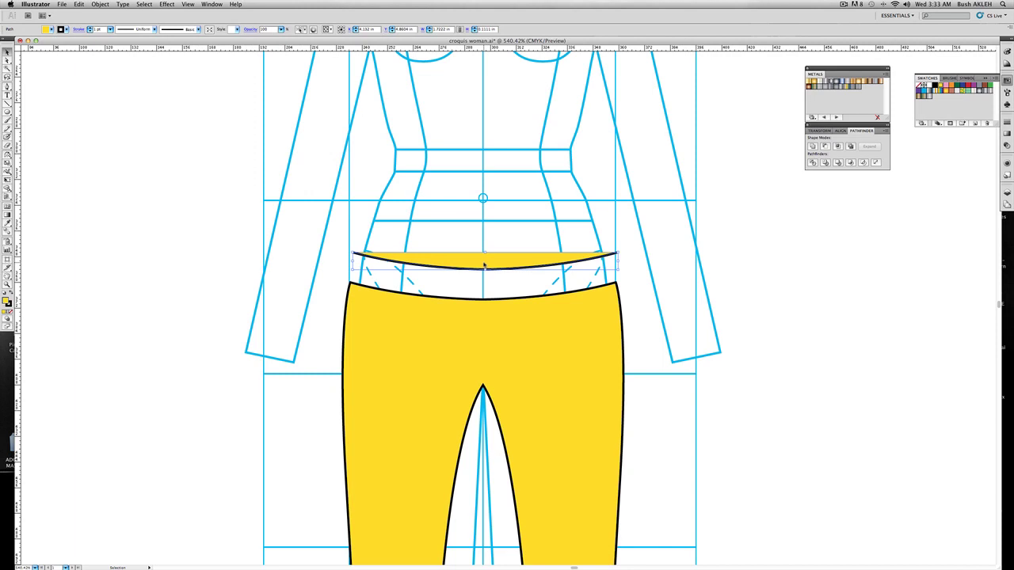
Duplicate the copied waistline curve straight upward to mark another waistband line, and deselect it
drag(483, 264, 484, 243)
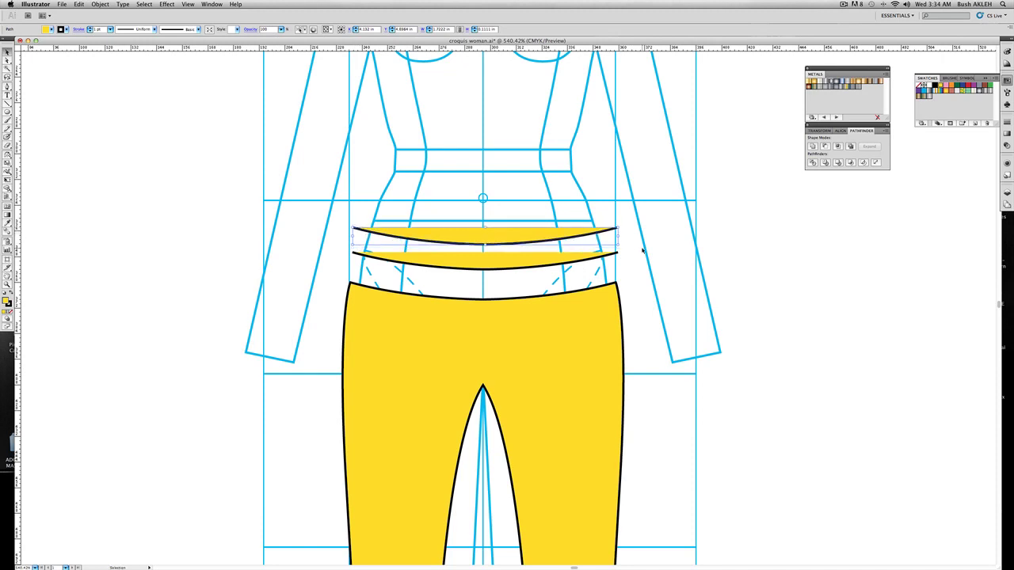
click(242, 198)
click(7, 87)
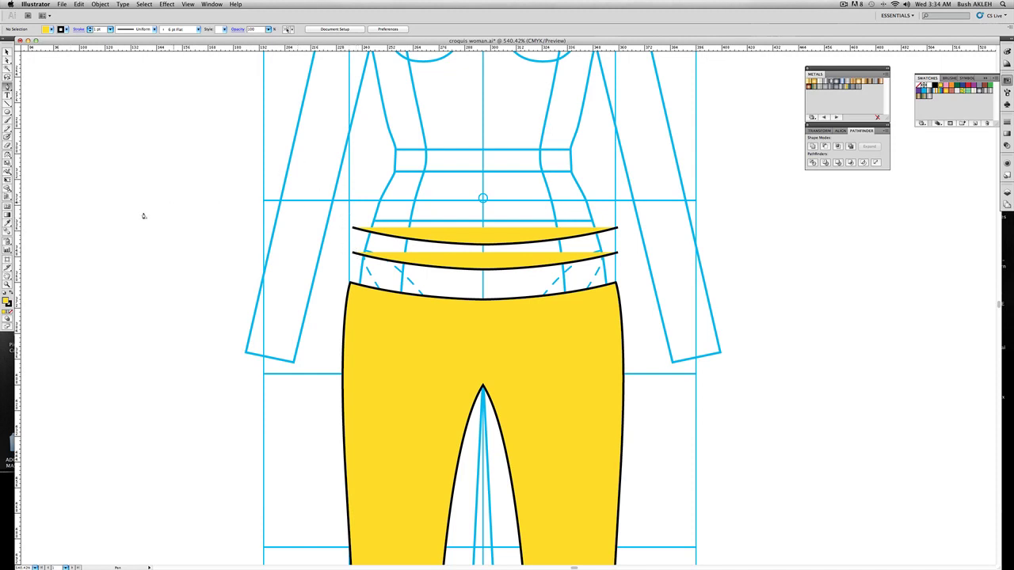
Connect the ends of the two waistline curves with the Pen tool to close the waistband, and lower it onto the pants' waist
click(353, 255)
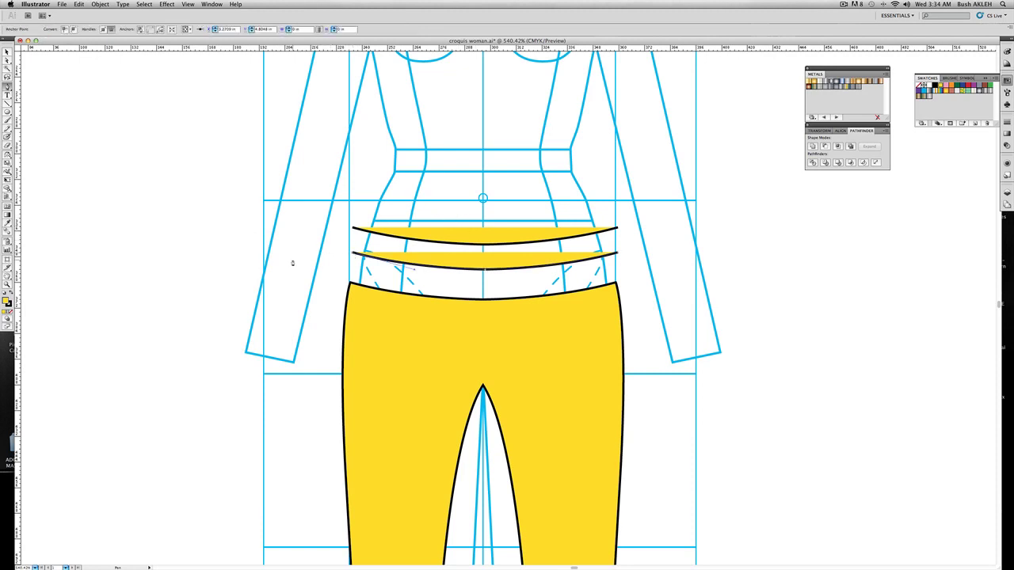
click(353, 230)
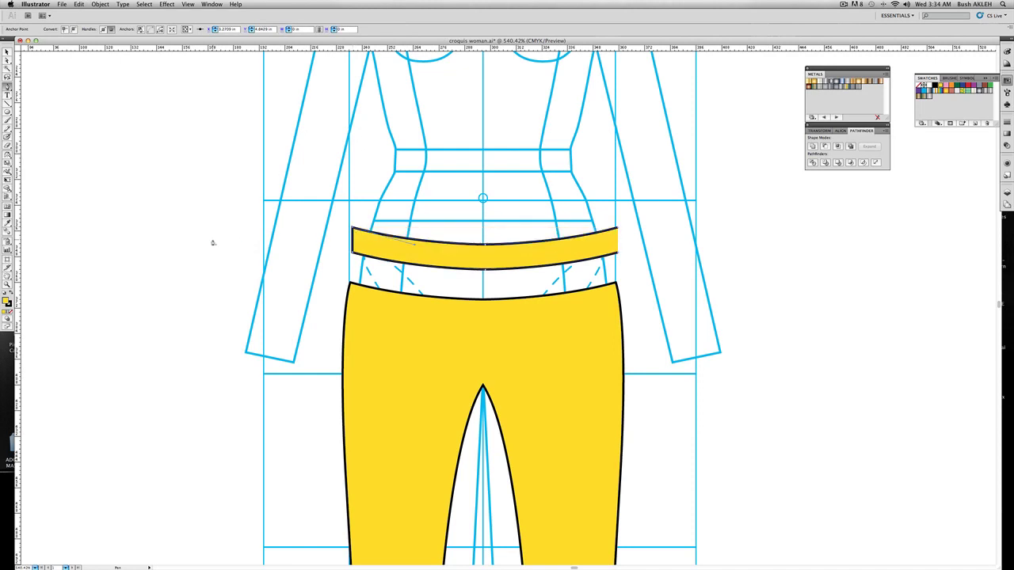
click(617, 230)
click(617, 254)
key(v)
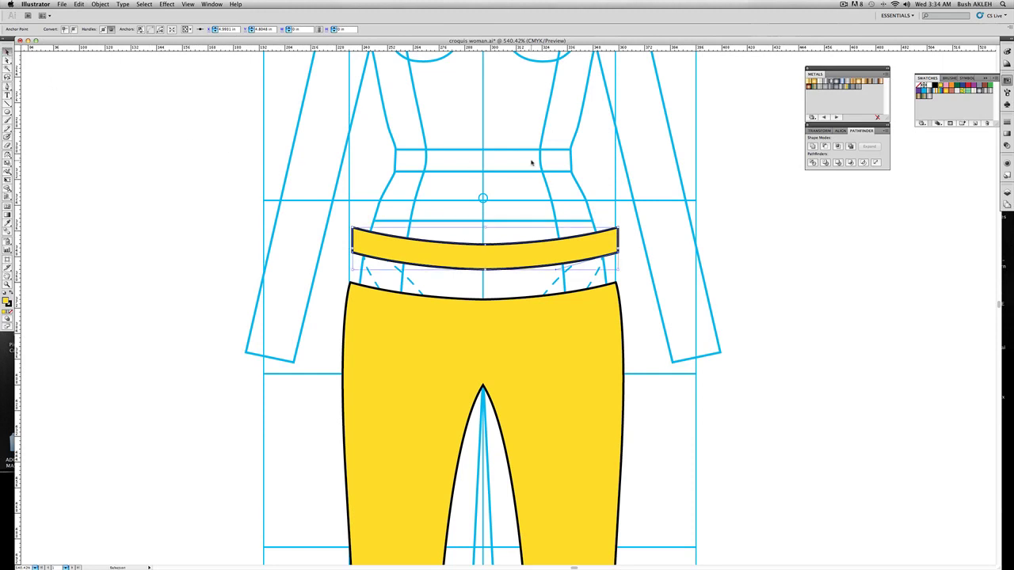
click(531, 162)
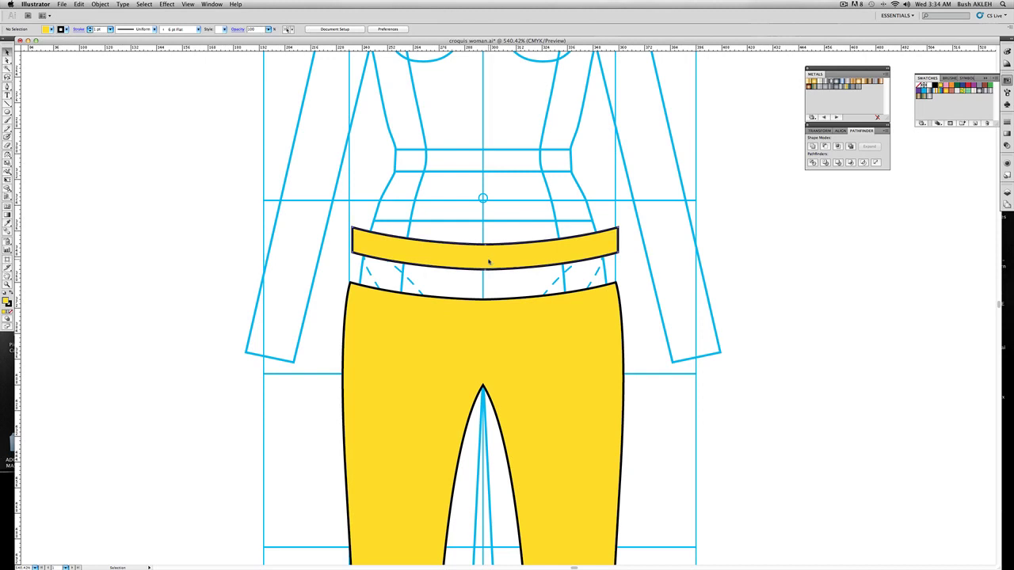
drag(489, 262, 486, 293)
click(340, 287)
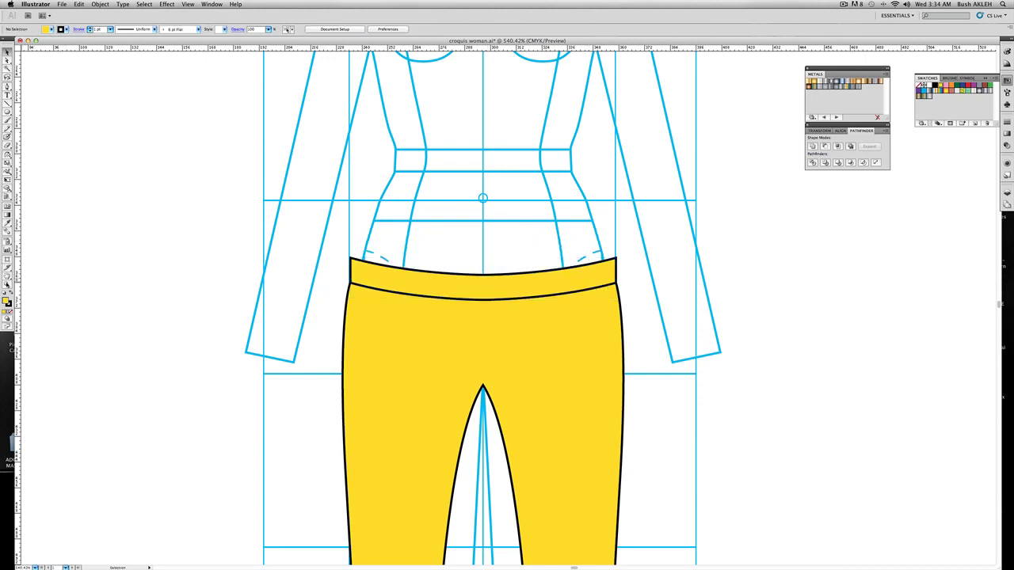
Move the waistband's upper-left corner anchor point slightly inward so that side edge tapers toward the top
click(7, 285)
drag(330, 238, 397, 309)
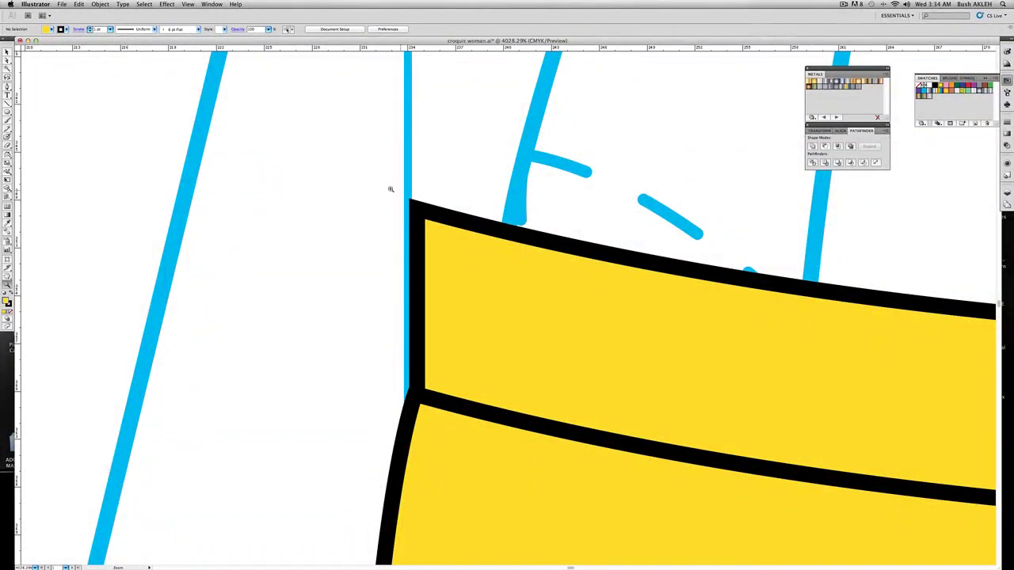
drag(609, 298, 558, 272)
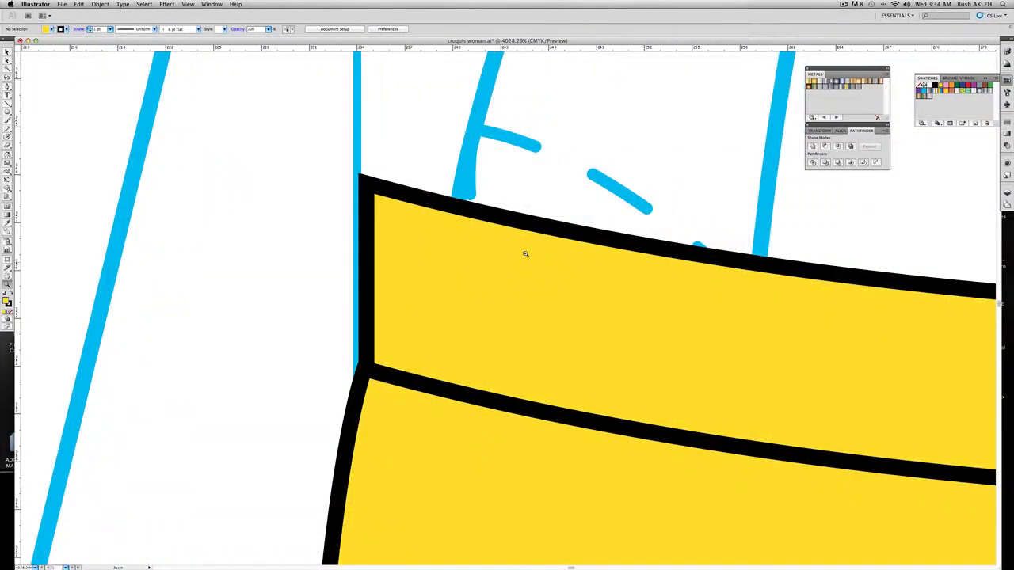
click(8, 61)
click(368, 185)
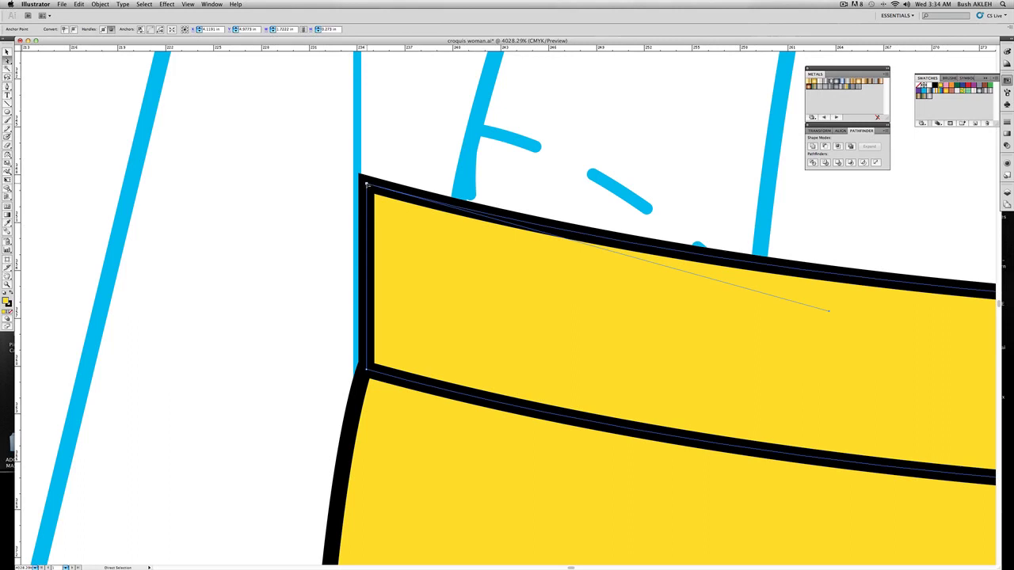
drag(366, 184, 368, 184)
drag(368, 185, 376, 186)
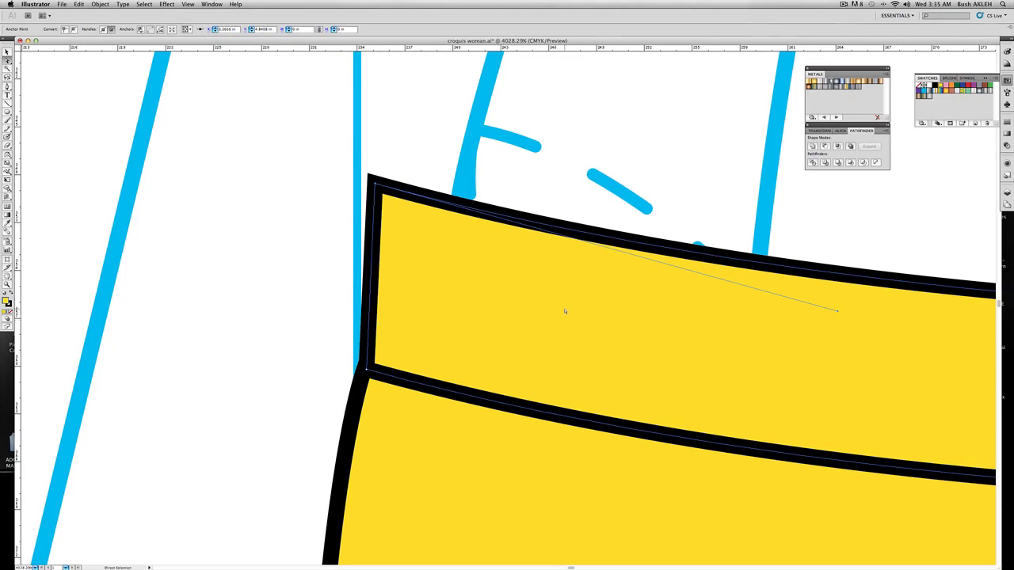
Move the waistband's upper-right corner anchor point slightly inward to match the opposite side, and deselect the shape
drag(842, 339, 356, 244)
drag(860, 282, 493, 271)
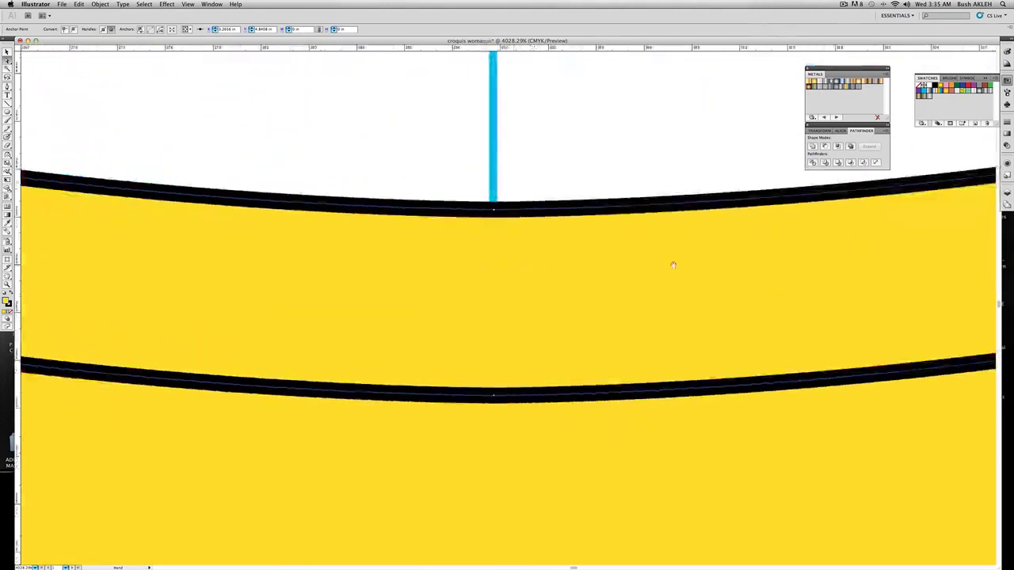
drag(865, 264, 397, 266)
drag(806, 216, 323, 353)
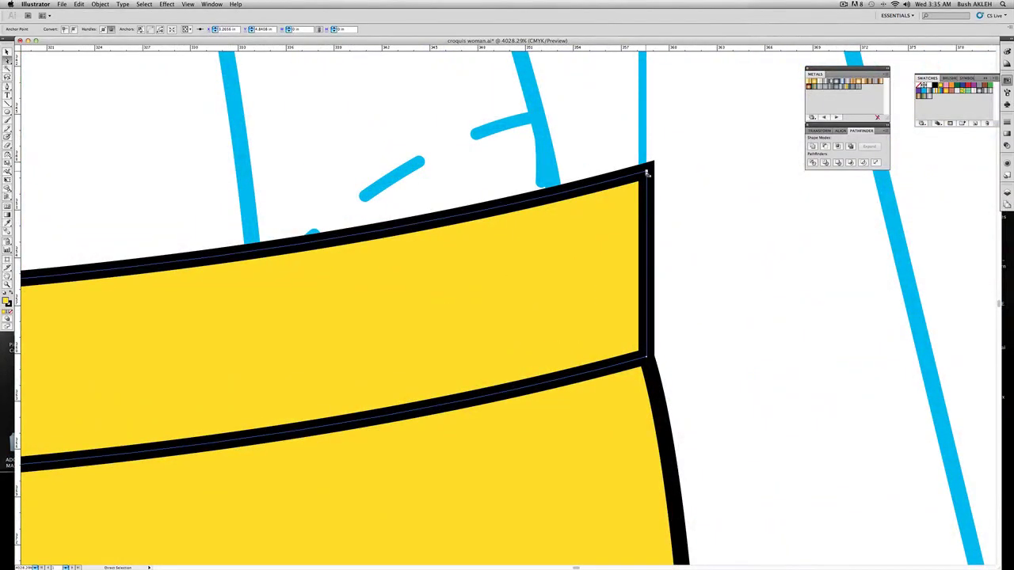
drag(647, 171, 639, 167)
click(499, 152)
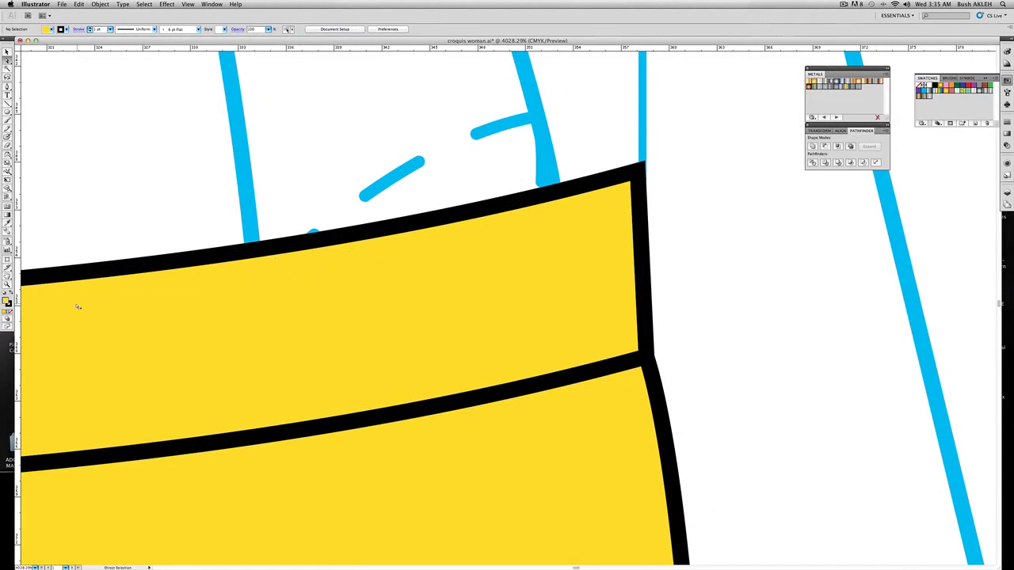
Draw the back waist with the Pen tool as an upward arc between the waistband's top corners, peaking on the croquis's centre line
click(7, 284)
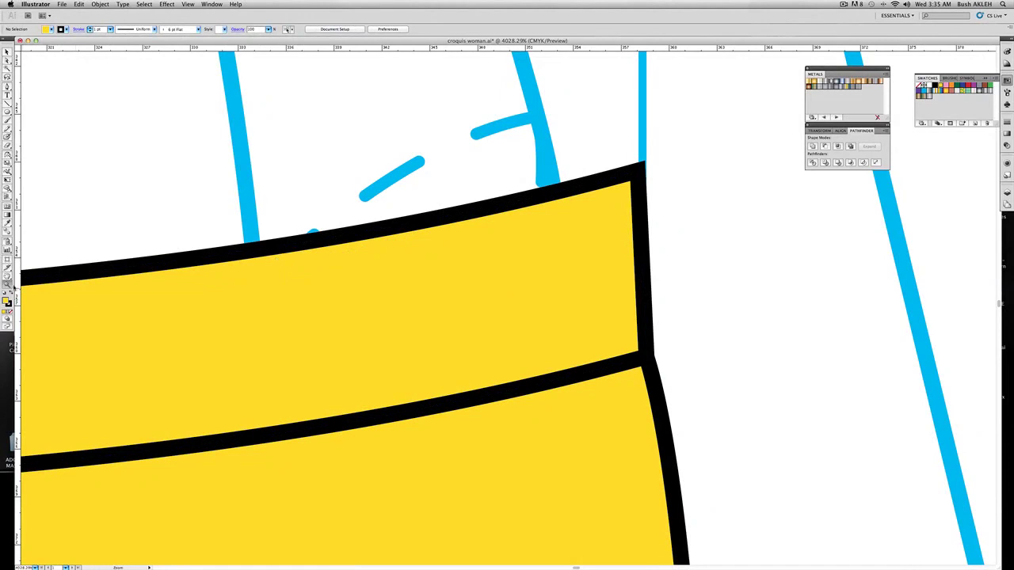
alt+click(78, 285)
alt+click(125, 300)
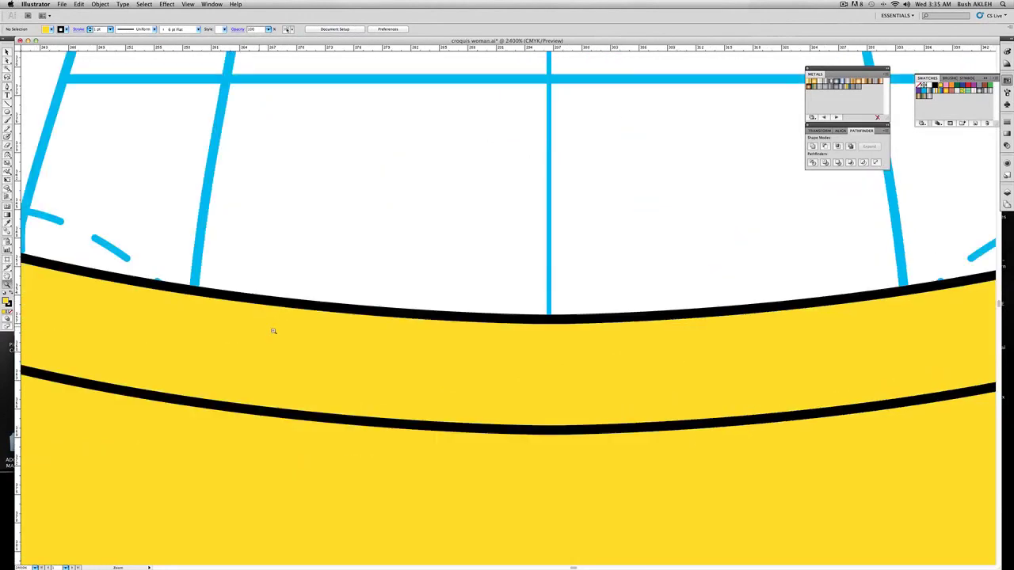
alt+click(516, 324)
alt+click(591, 342)
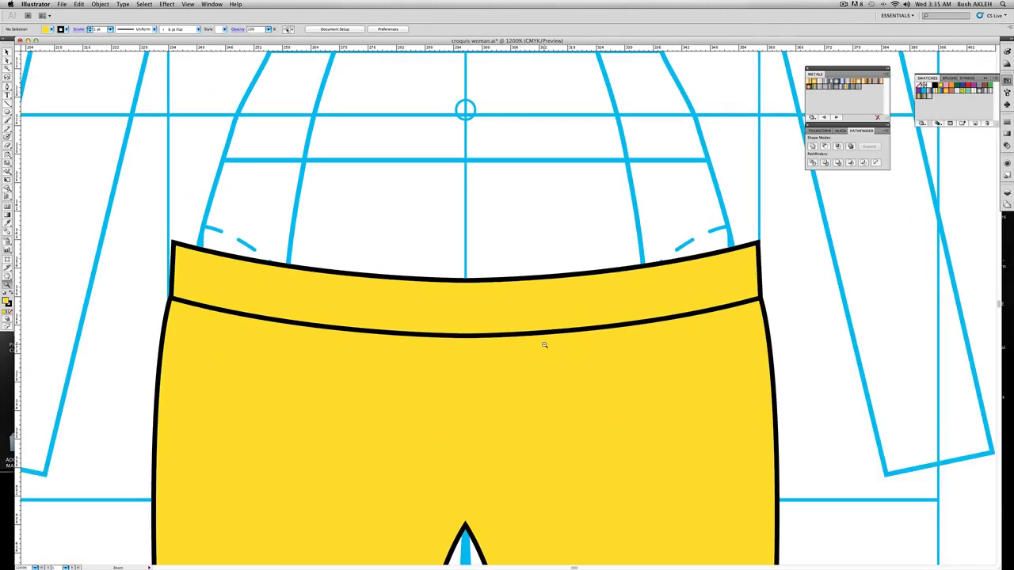
alt+click(544, 345)
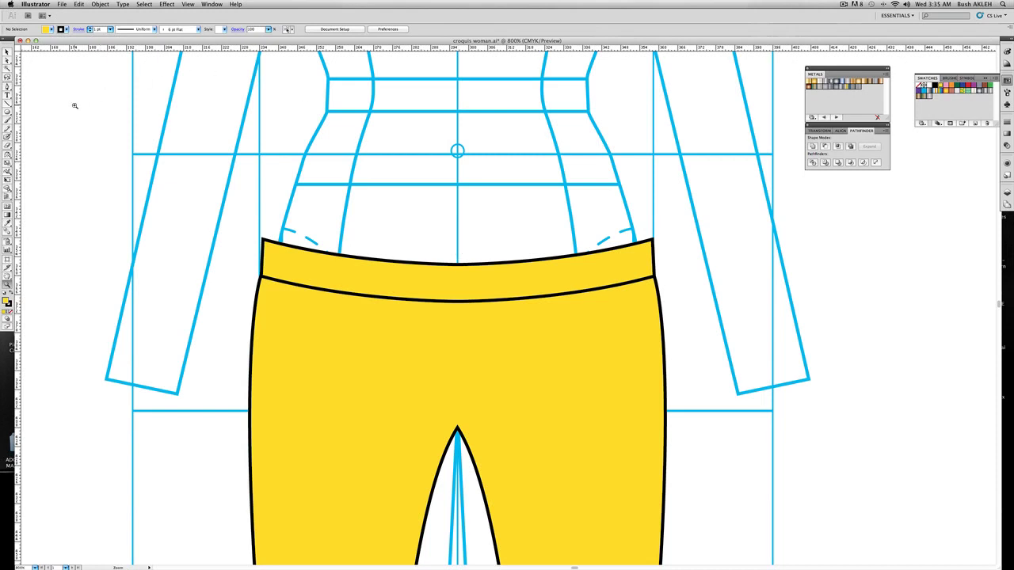
click(7, 88)
click(262, 241)
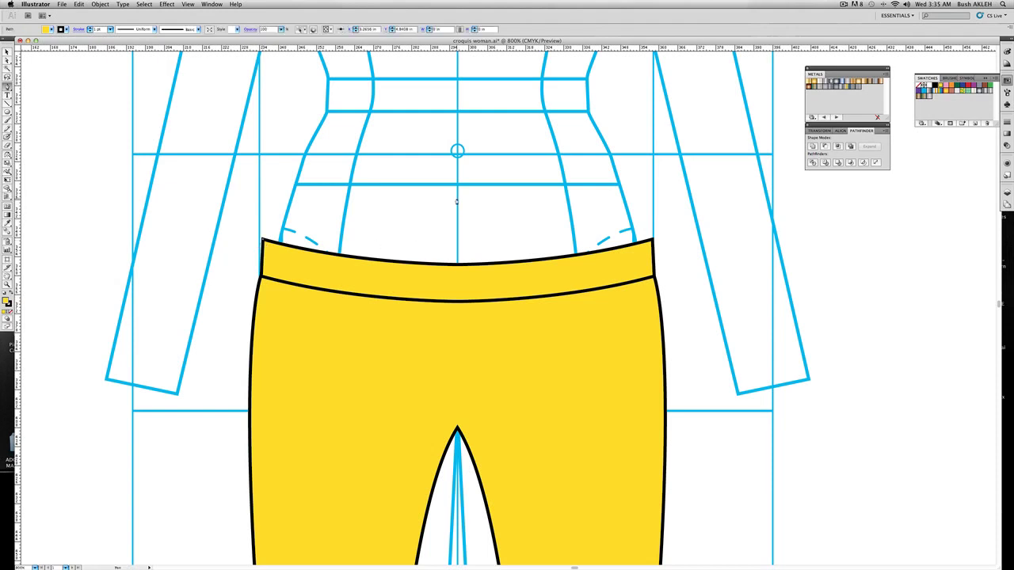
click(457, 200)
drag(457, 200, 582, 199)
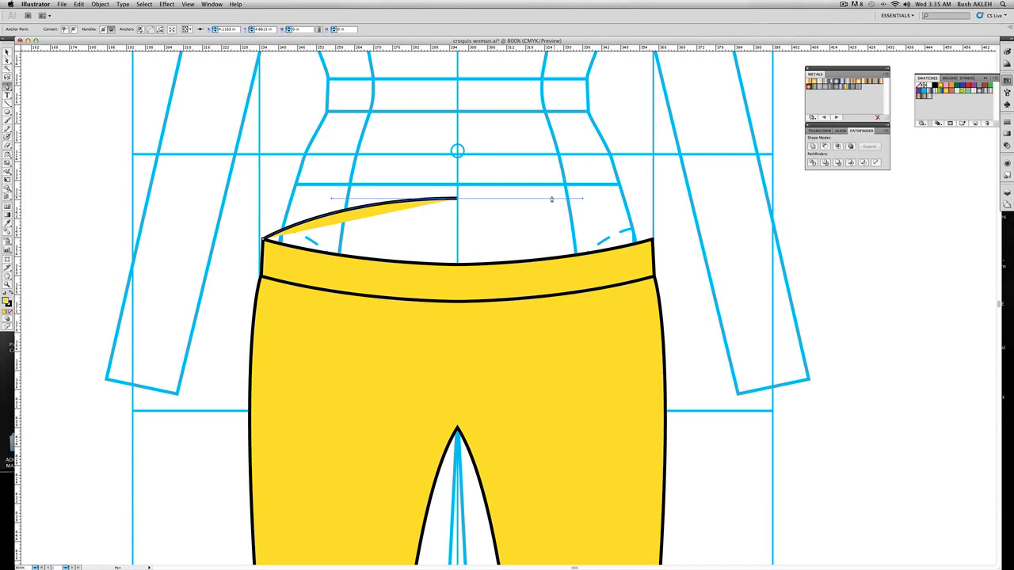
click(652, 242)
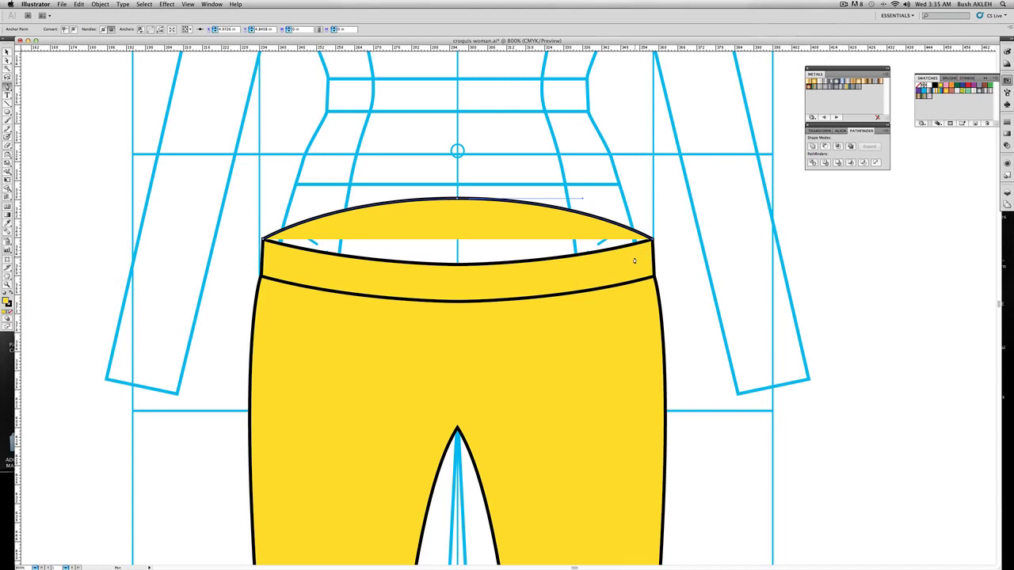
Close the back waist shape with straight segments inside the front waistband, dipping to a point on the centre line, and deselect it
click(648, 259)
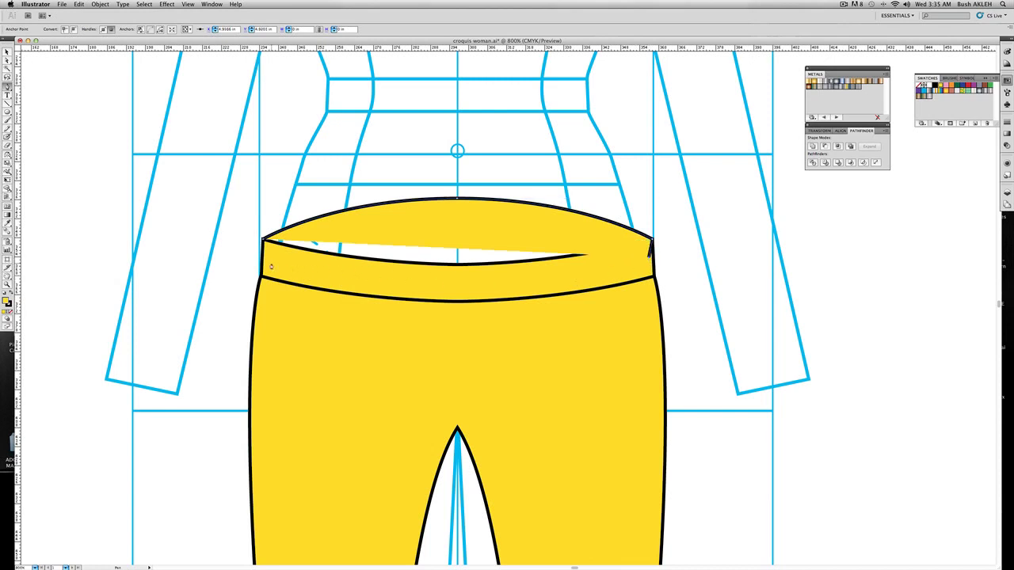
shift+click(271, 266)
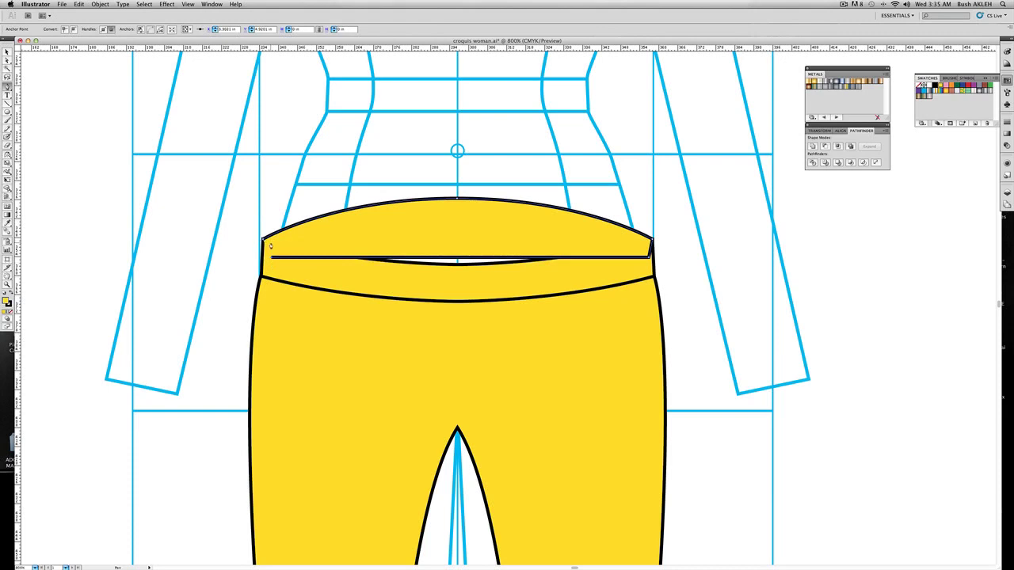
key(super+z)
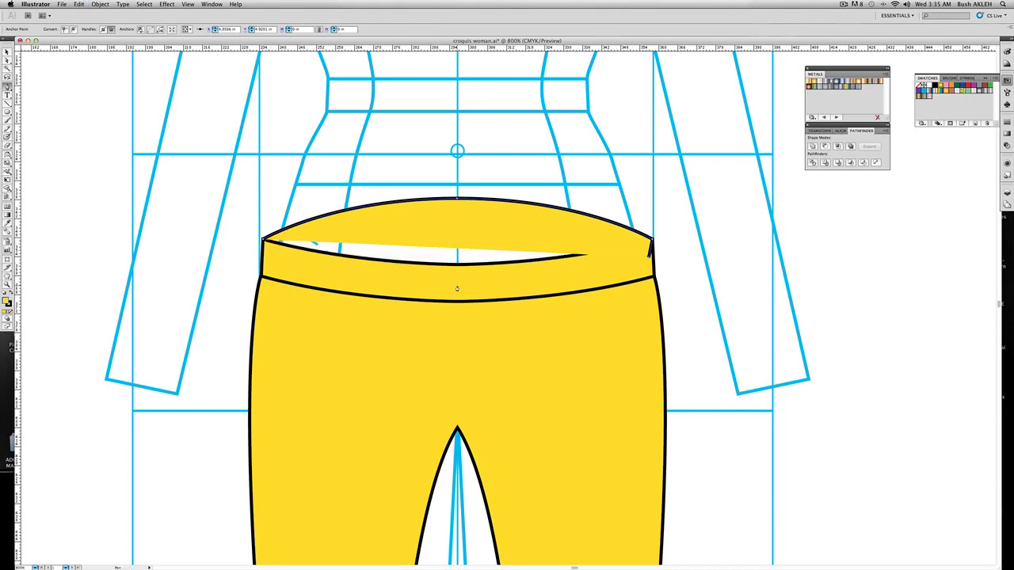
click(457, 286)
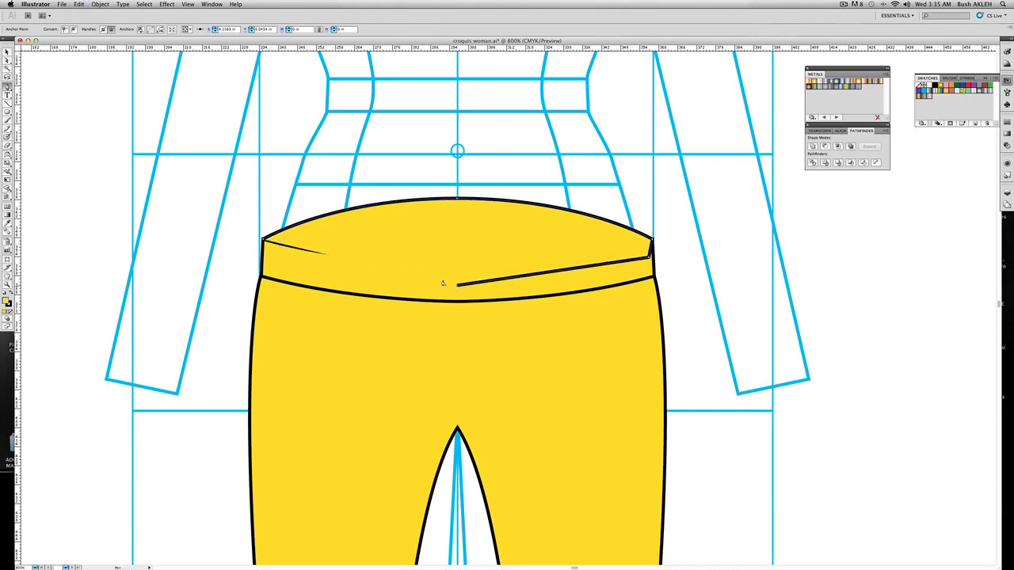
click(266, 259)
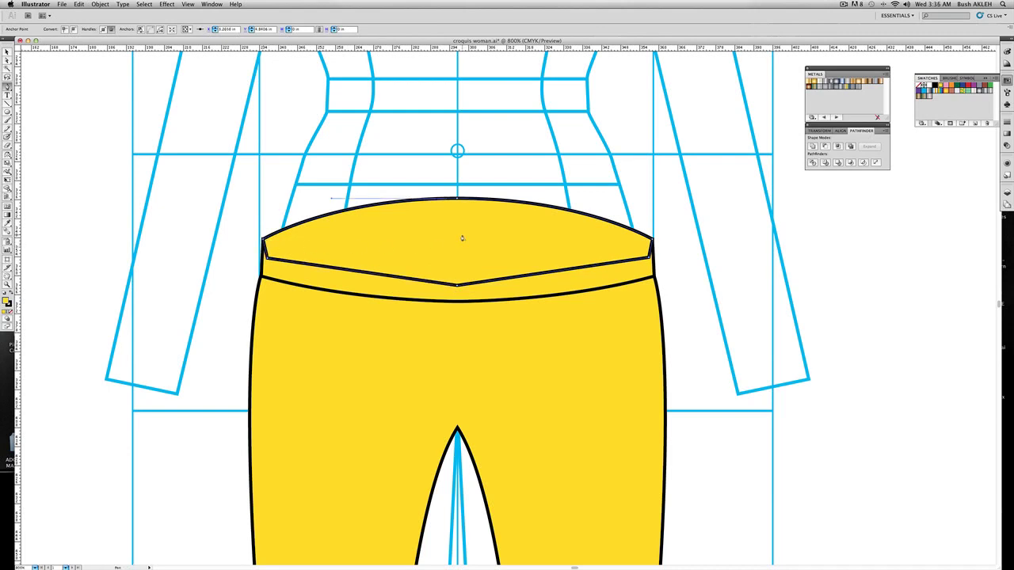
click(6, 53)
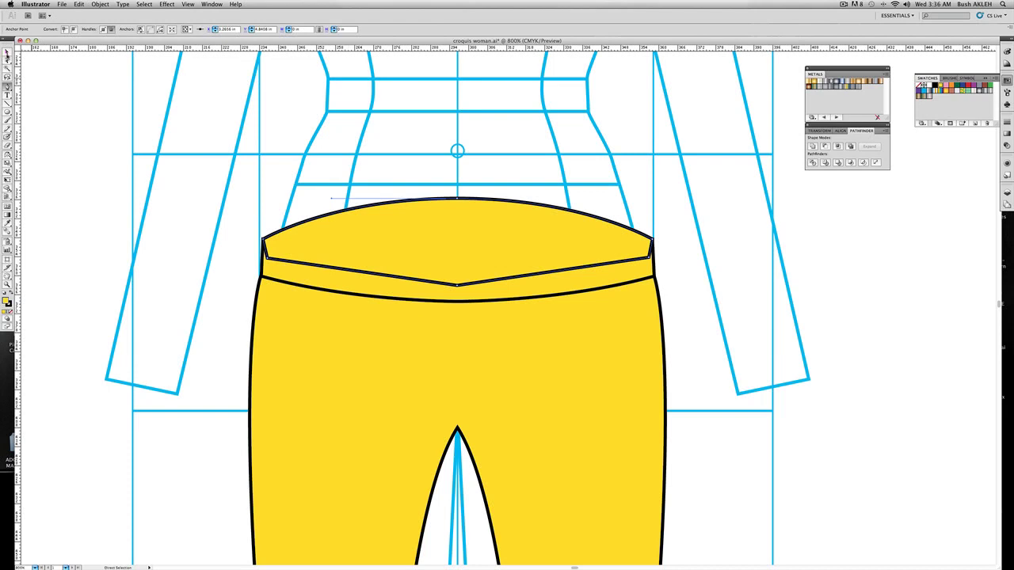
click(160, 139)
Bring the front waistband and the pants shape to the front, over the back waist shape, and deselect them
click(302, 259)
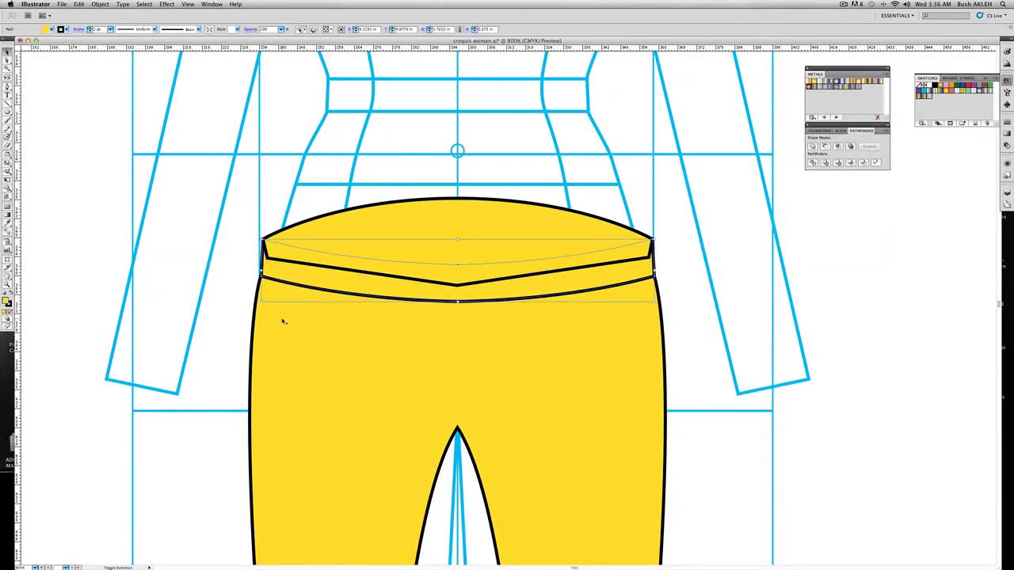
shift+click(283, 321)
right_click(331, 317)
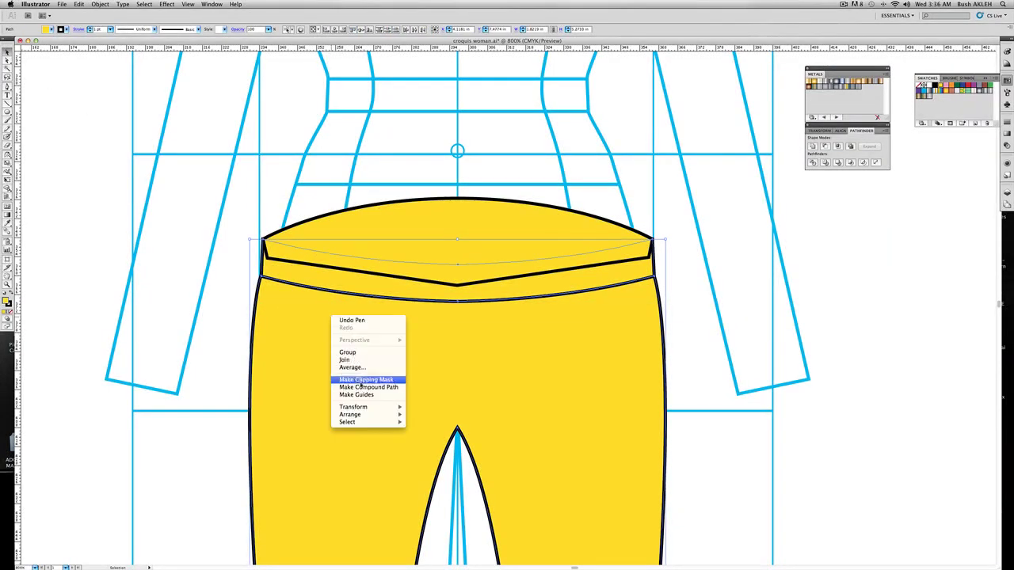
mouse_move(357, 415)
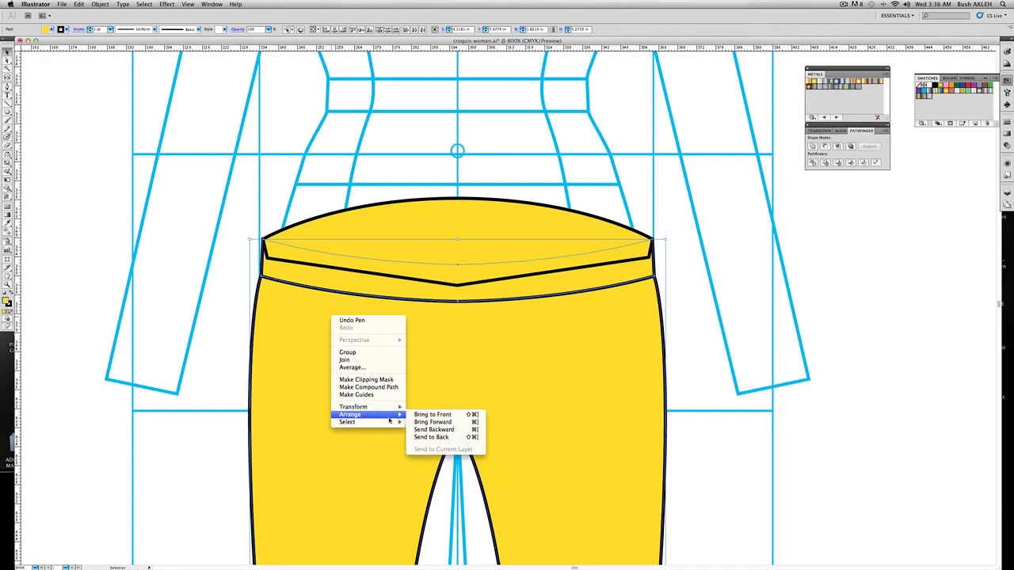
click(439, 418)
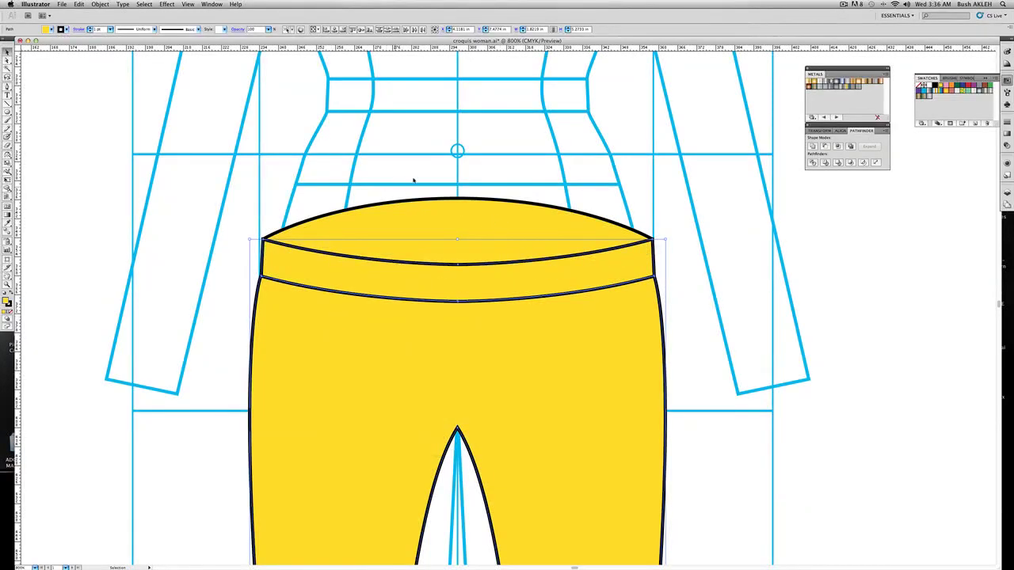
click(453, 170)
Duplicate the back waist shape straight downward by about one waistband height to form the inner opening, and deselect it
click(466, 218)
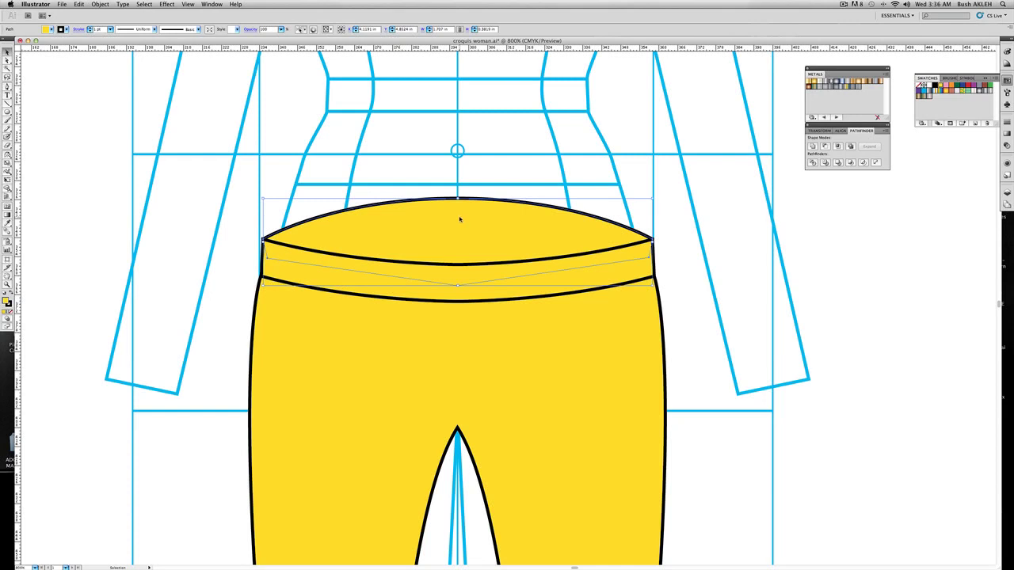
drag(459, 220, 460, 257)
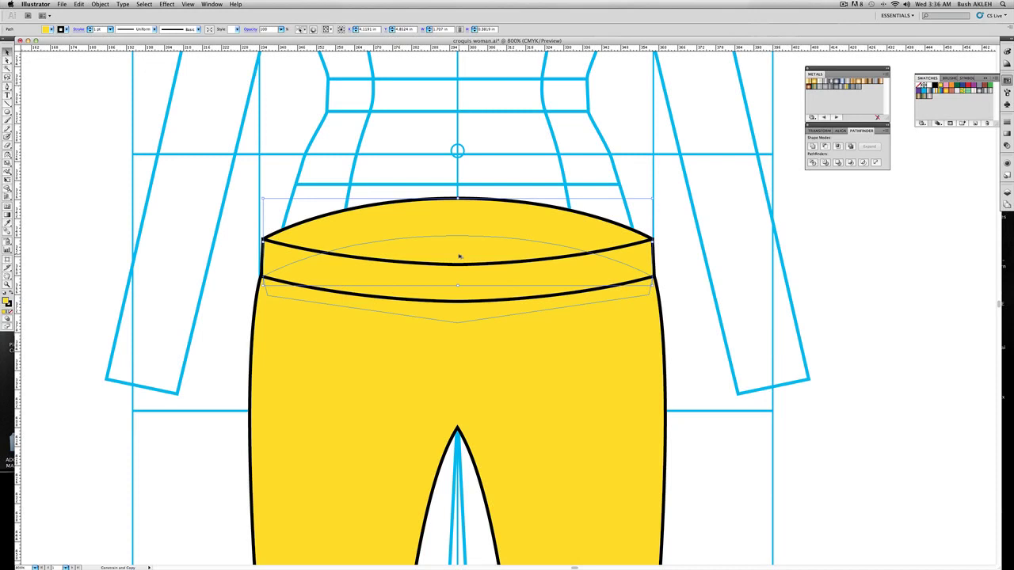
drag(459, 256, 462, 256)
click(407, 195)
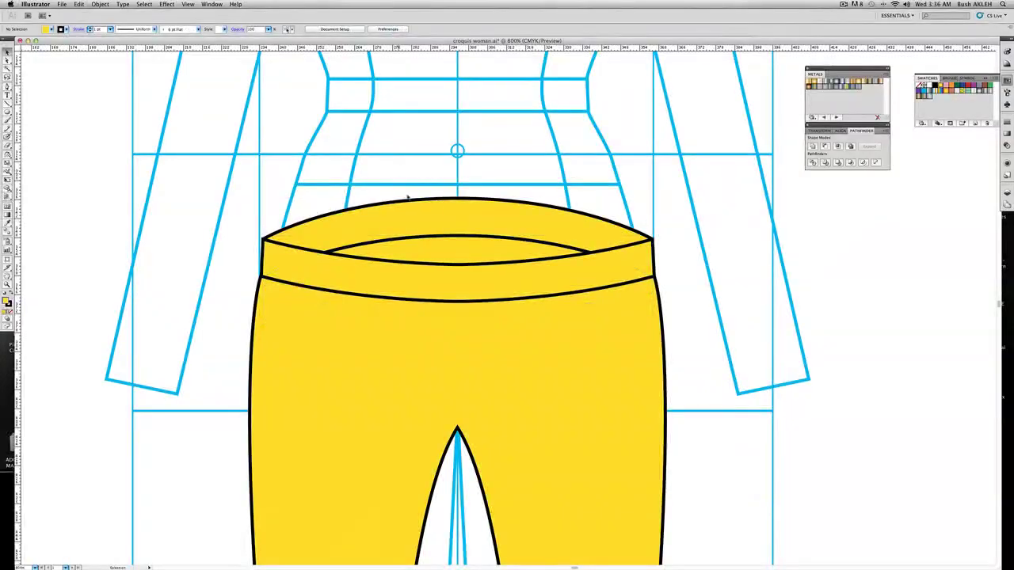
Fill the lower copy of the back waist shape with the grey gradient swatch
click(439, 248)
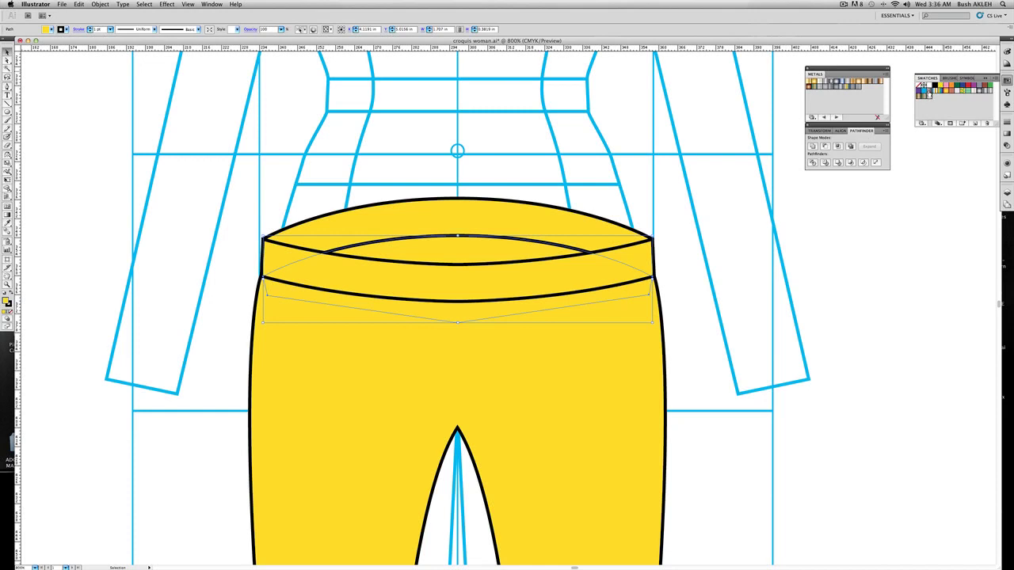
click(926, 90)
click(306, 151)
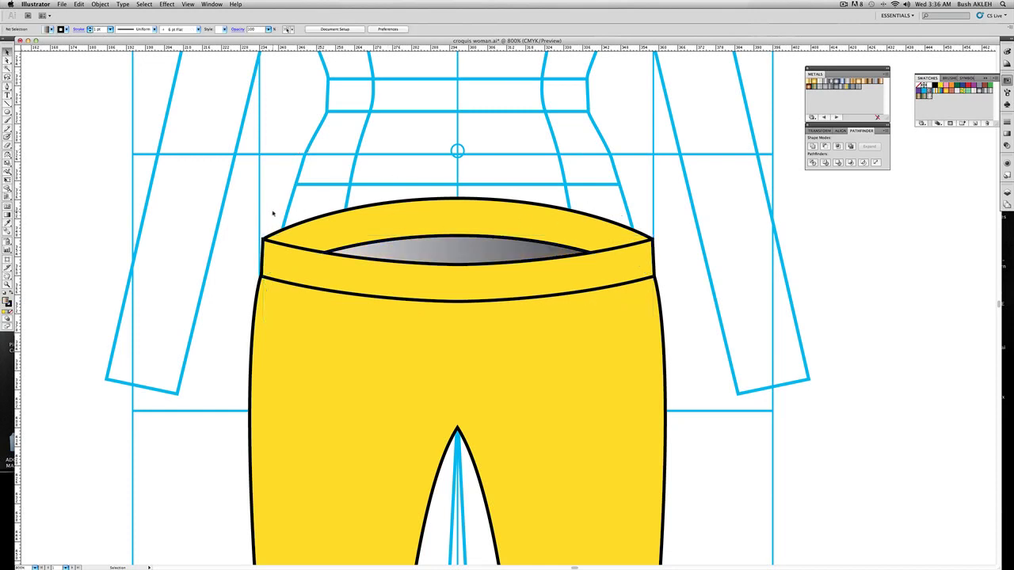
Select the pants, front waistband and back waist shapes, give their strokes round join corners, and deselect them
drag(237, 222, 313, 299)
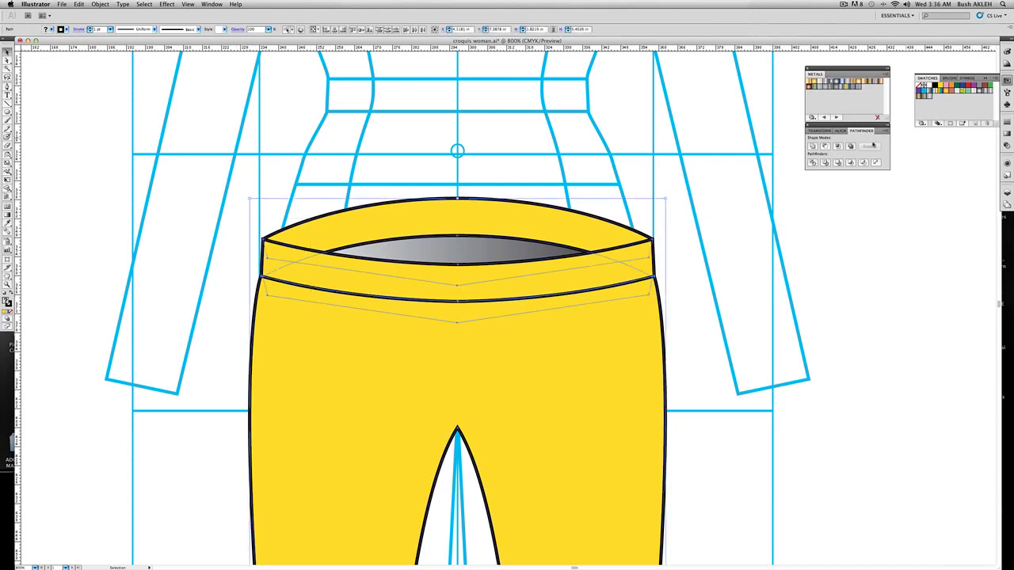
click(1006, 121)
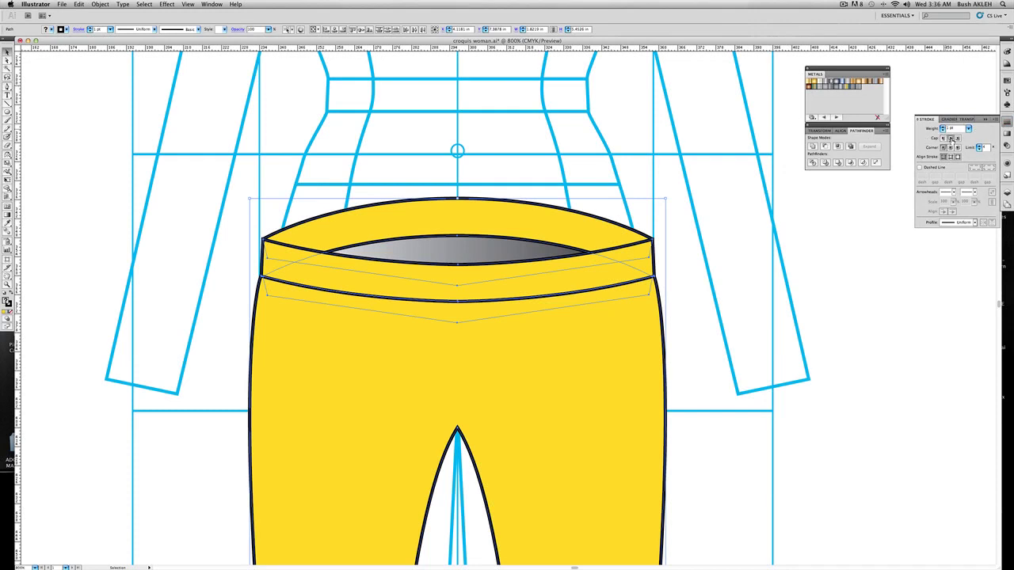
click(950, 148)
click(525, 173)
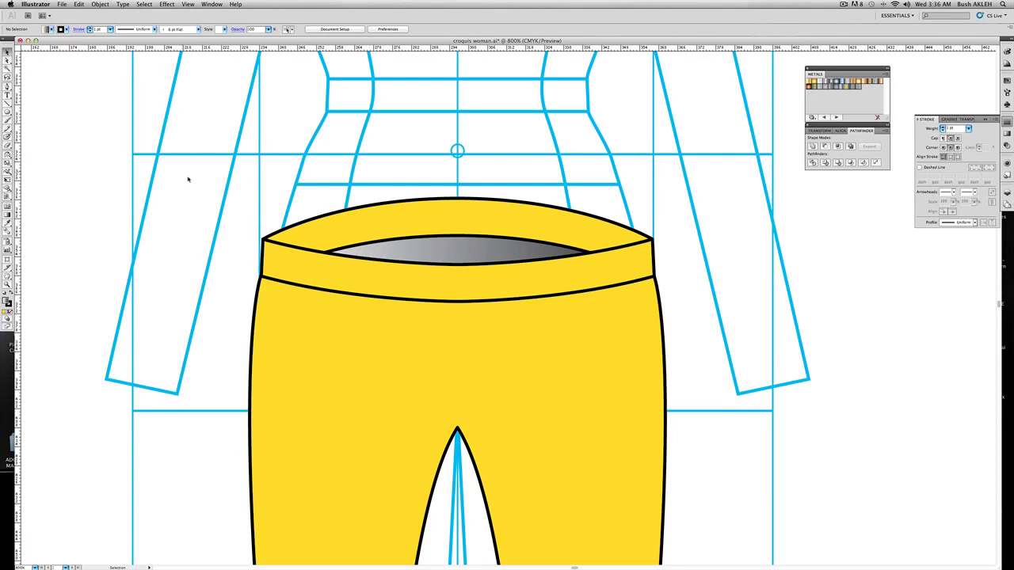
Draw a curved path with the Pen tool just inside the back waist's upper edge, from one side corner to the other
scroll(480, 335, down, 5)
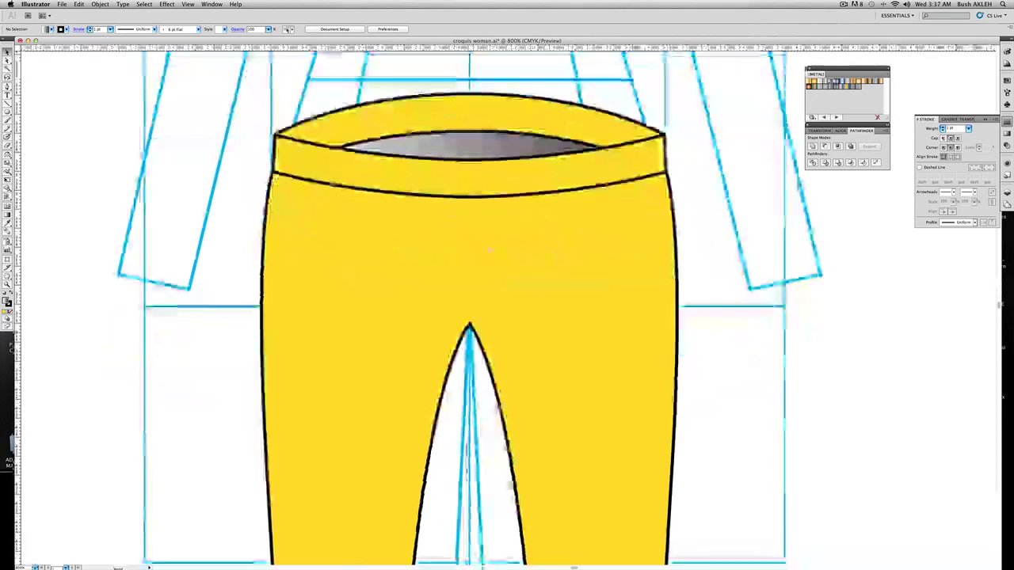
click(7, 85)
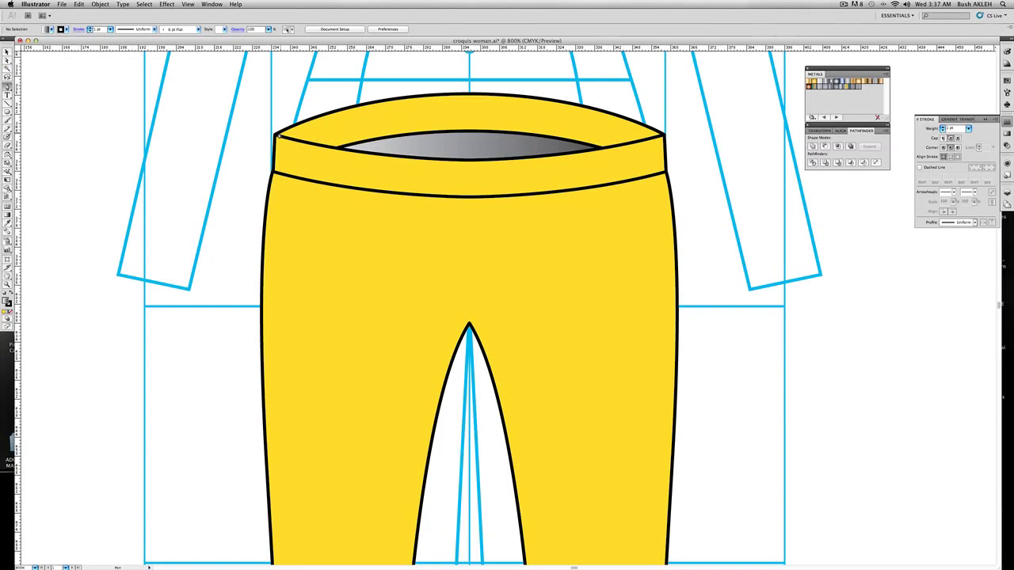
click(281, 137)
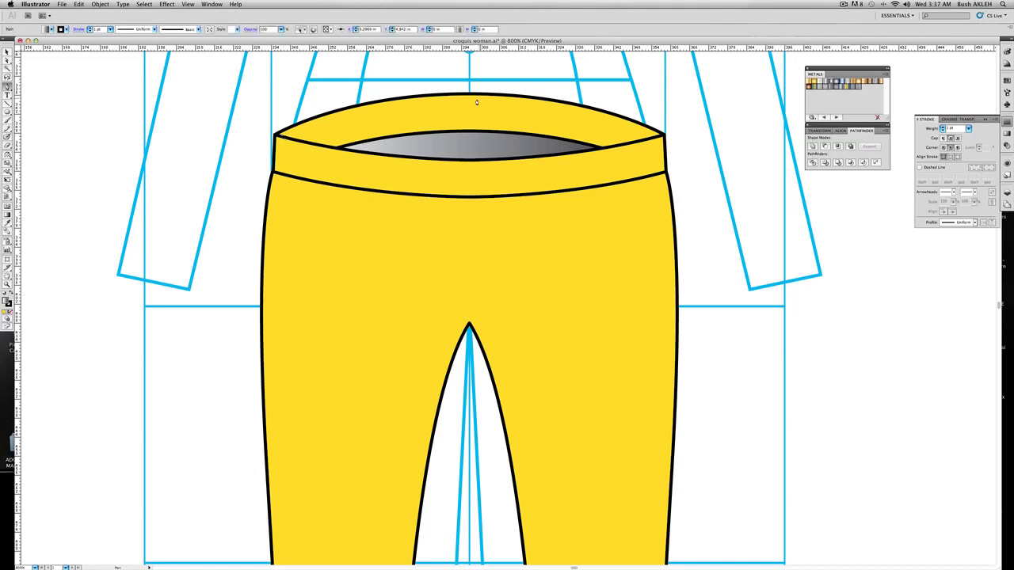
drag(471, 101, 556, 99)
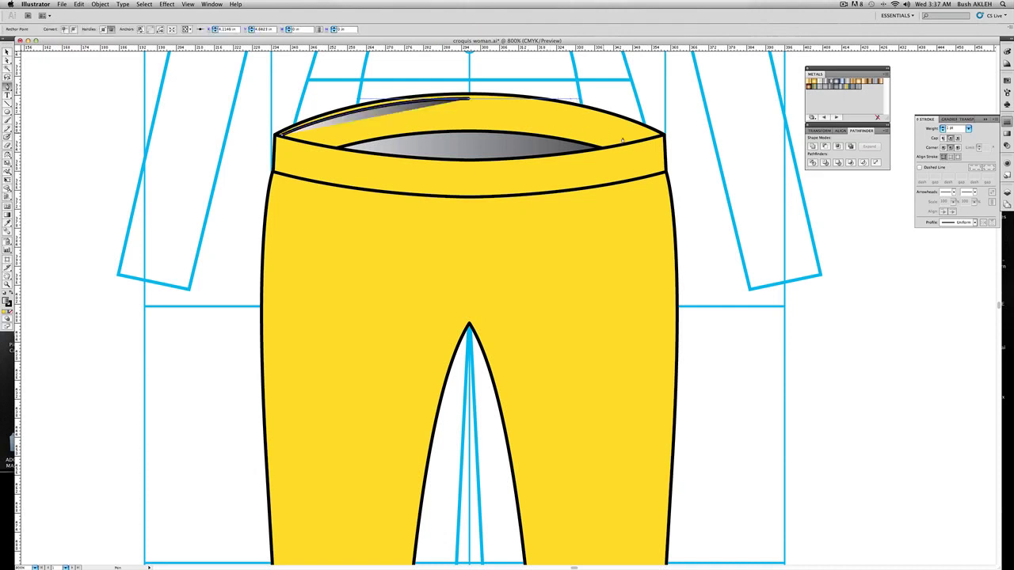
click(657, 139)
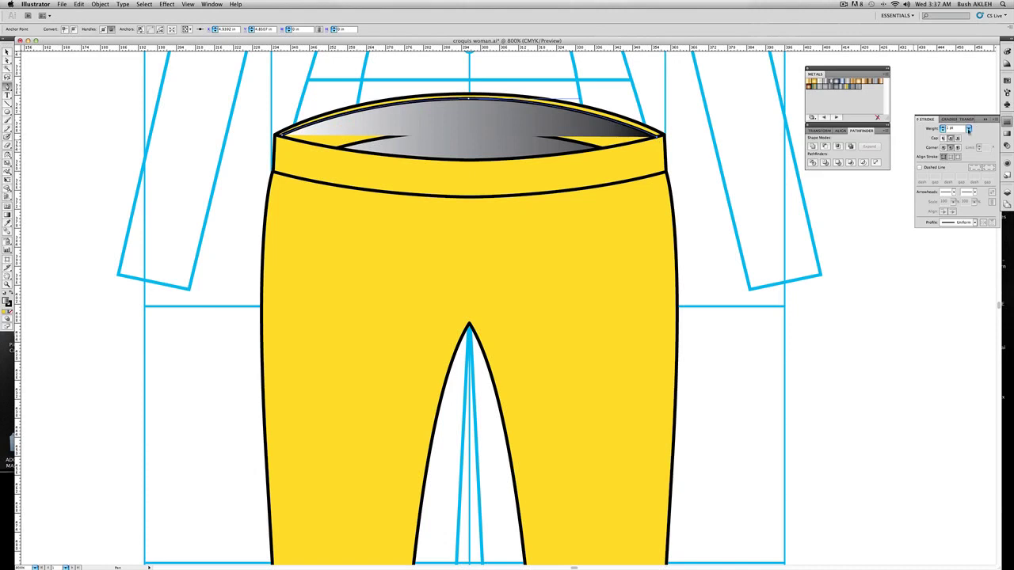
Turn the curve into a stitch line with a 0.25 pt stroke, 2 pt dashes, 1 pt gaps and no fill, and deselect it
click(967, 129)
click(963, 103)
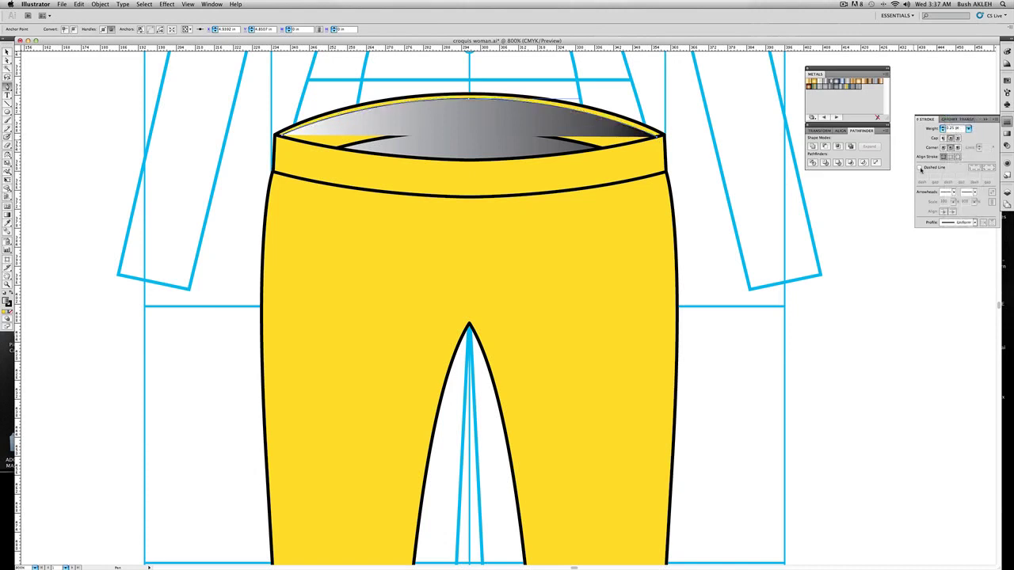
click(920, 168)
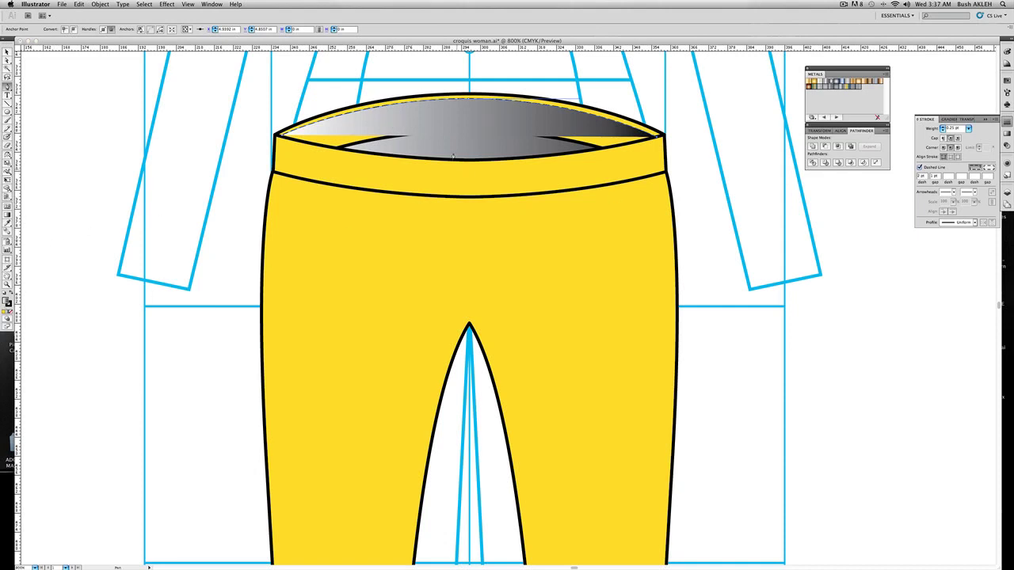
click(10, 312)
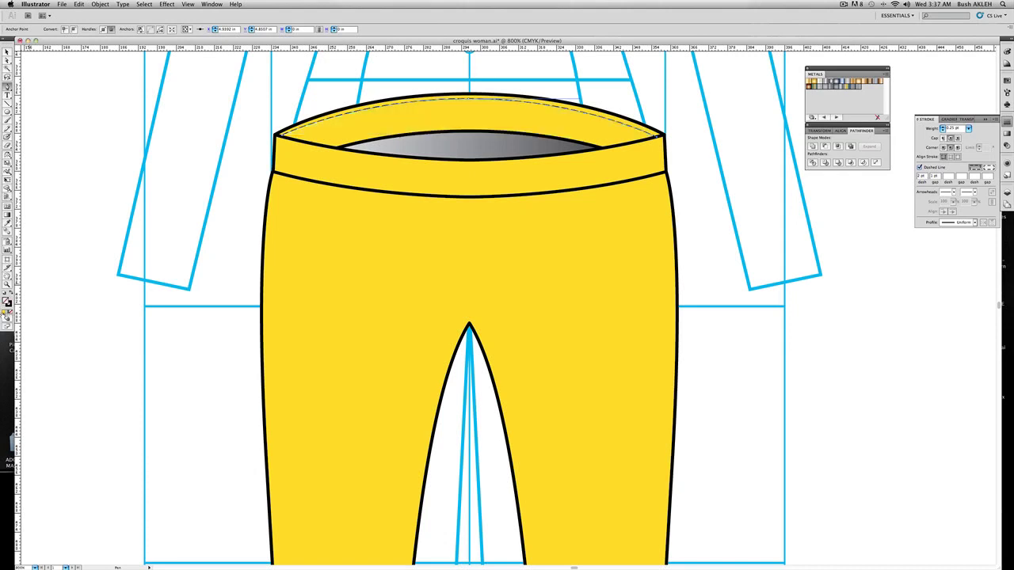
click(8, 54)
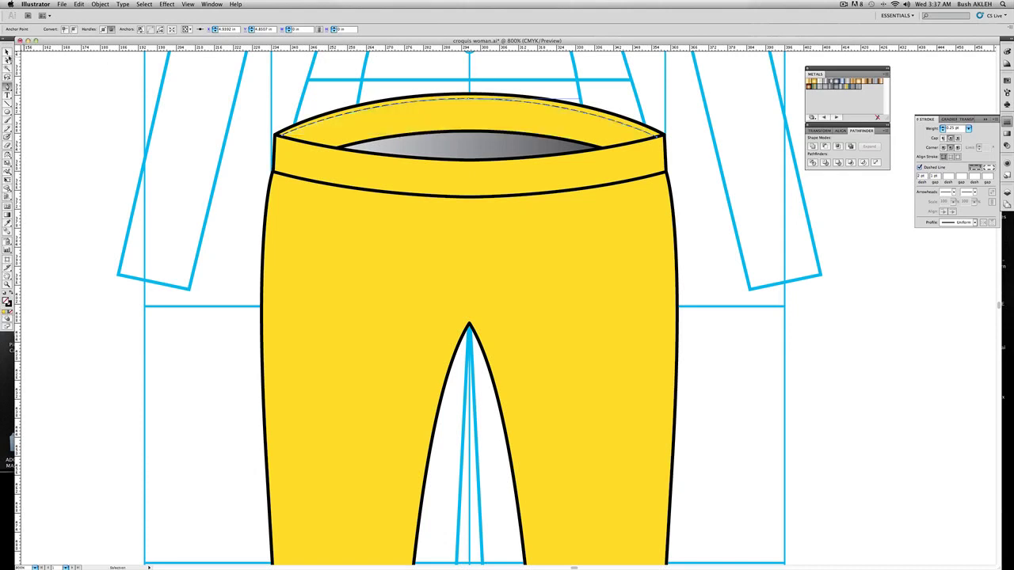
click(129, 83)
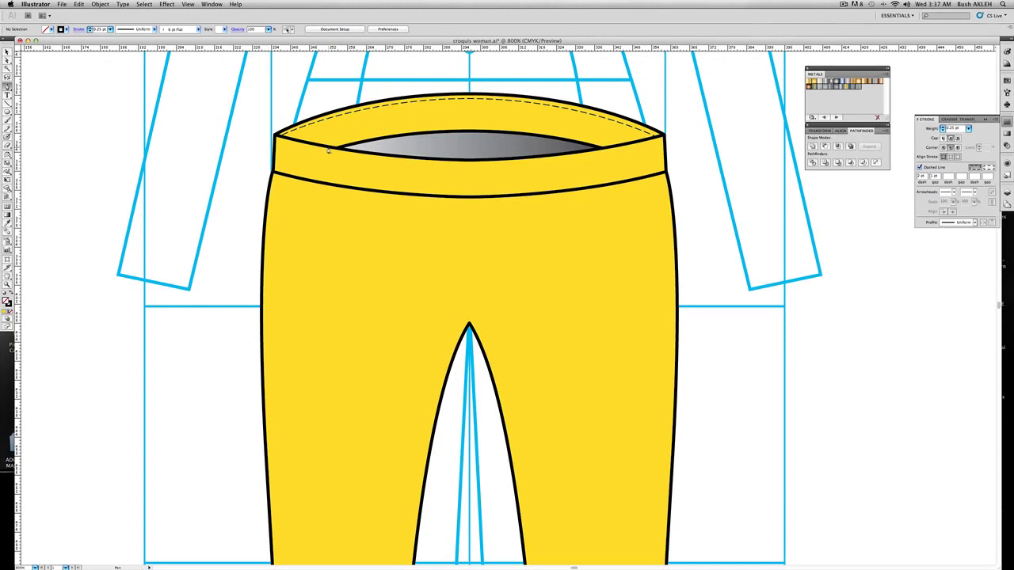
Draw a second dashed stitch curve just above the upper edge of the grey inner opening, and deselect it
click(514, 122)
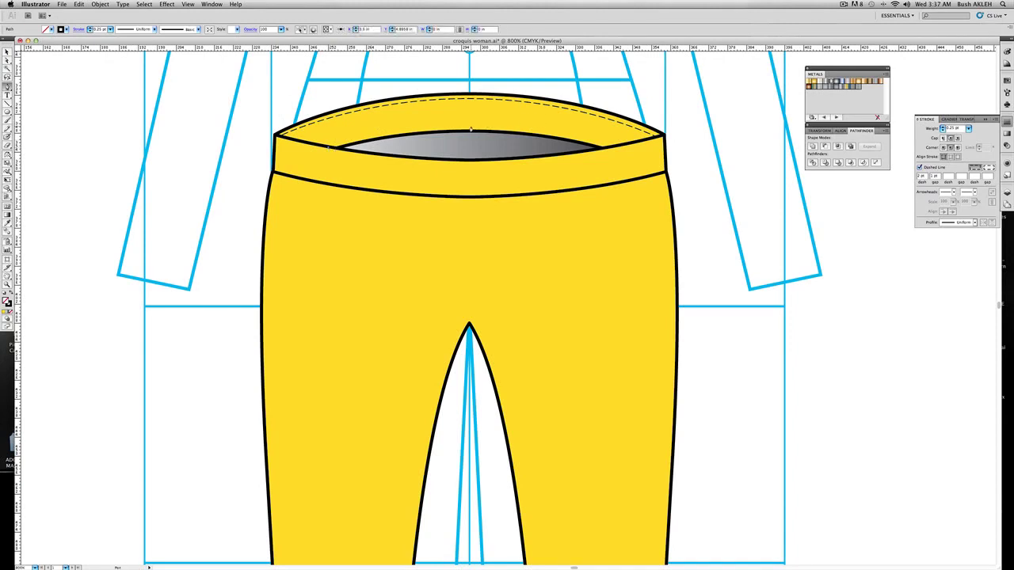
drag(470, 128, 566, 129)
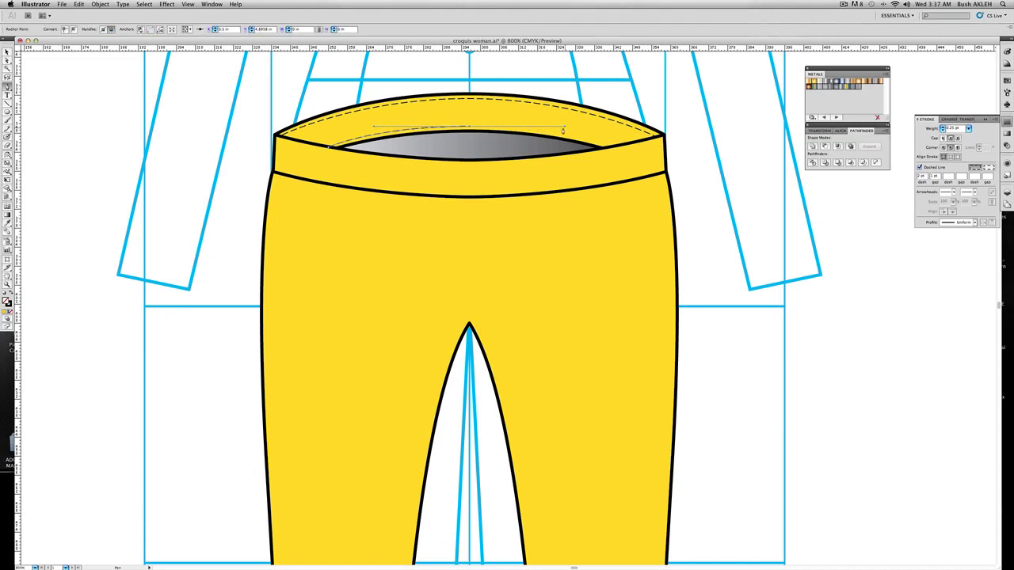
click(609, 150)
click(607, 91)
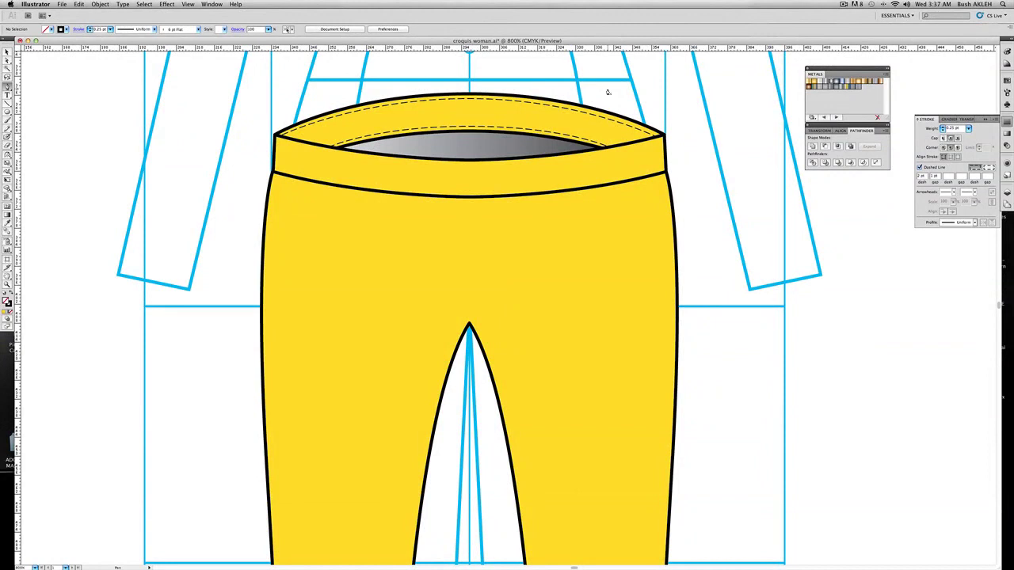
click(6, 53)
Draw a straight centre front seam from the crotch up to the waistband's lower edge, with a solid 1 pt stroke
click(7, 86)
click(468, 325)
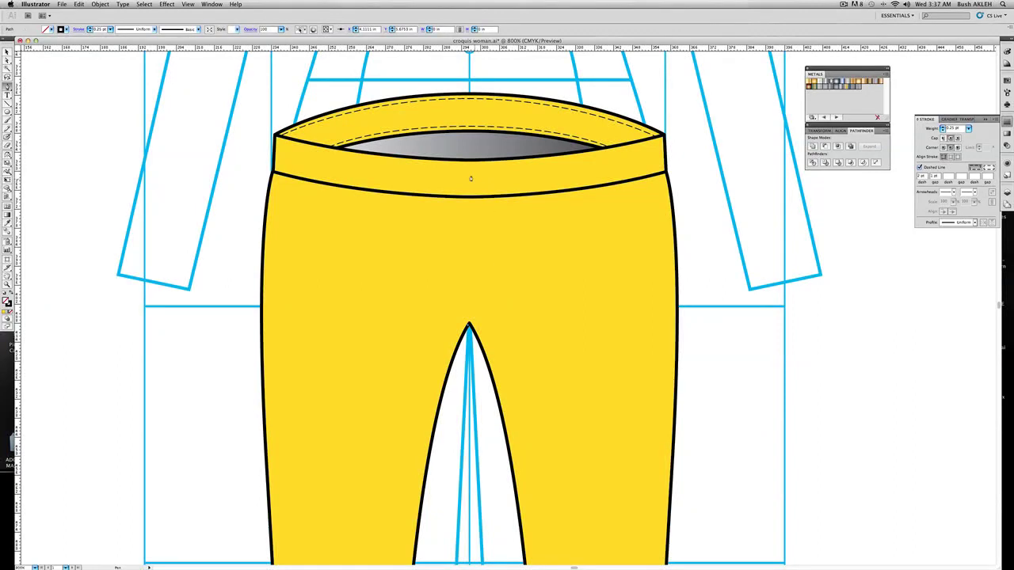
click(468, 198)
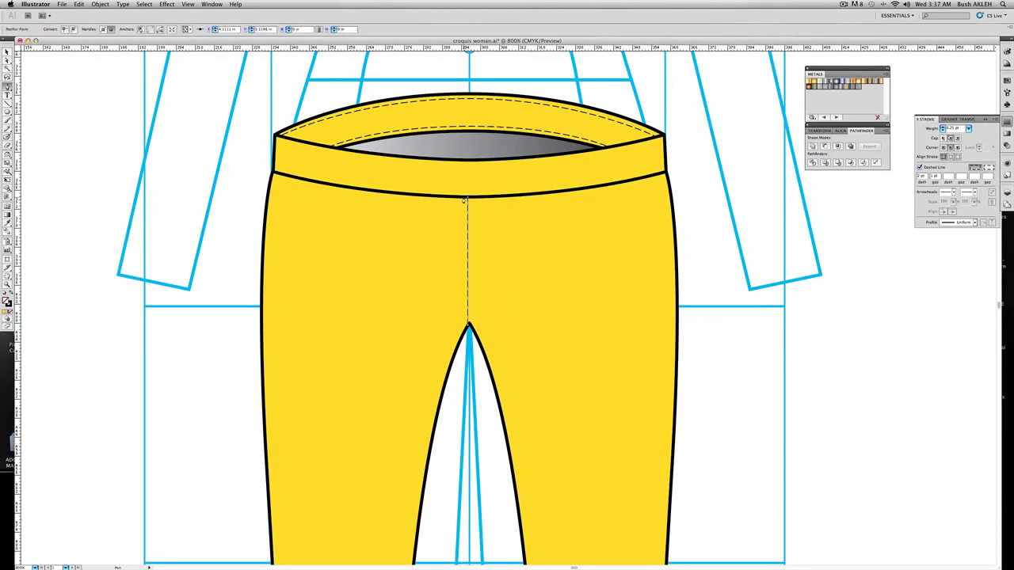
click(968, 128)
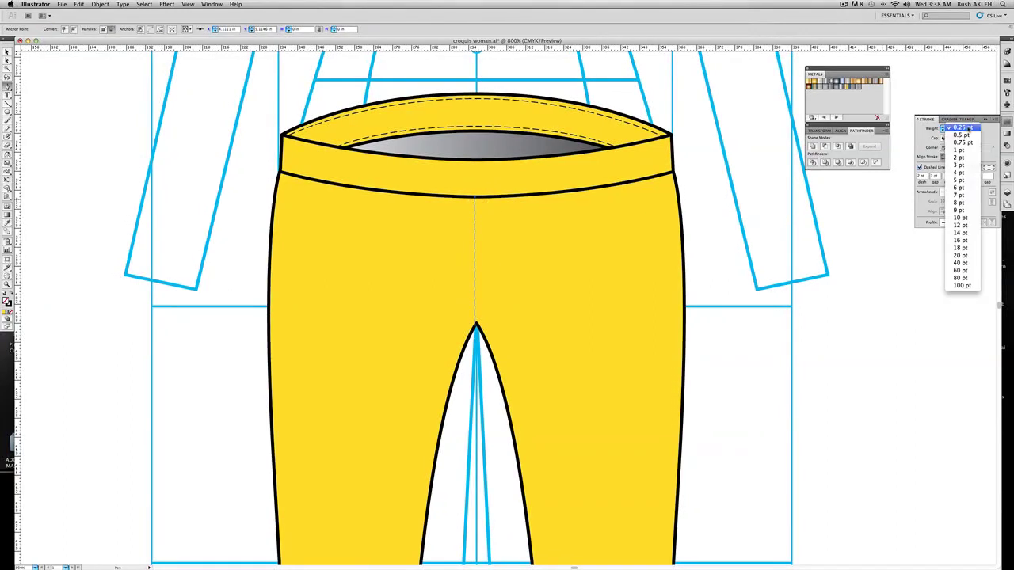
click(960, 150)
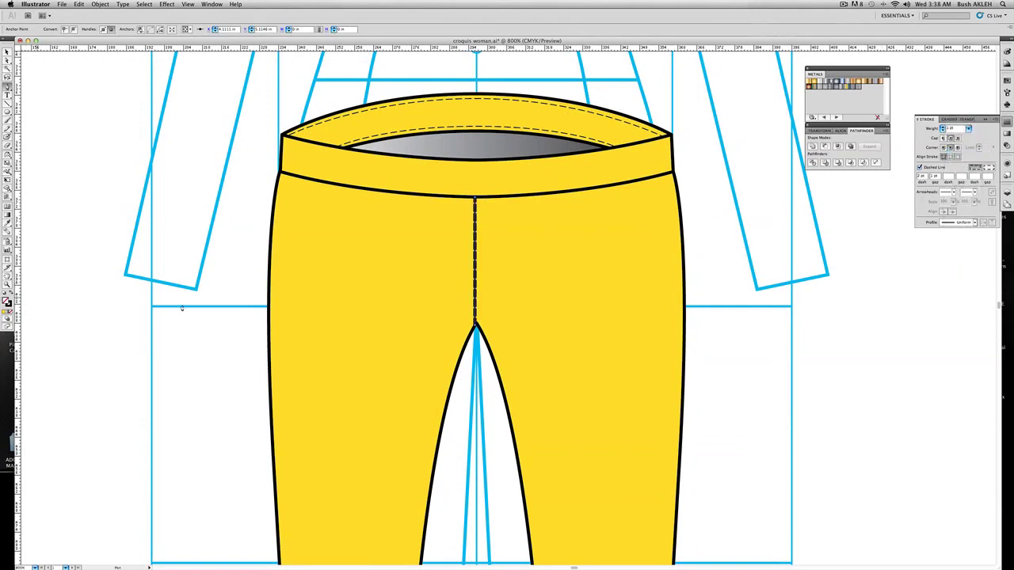
click(919, 167)
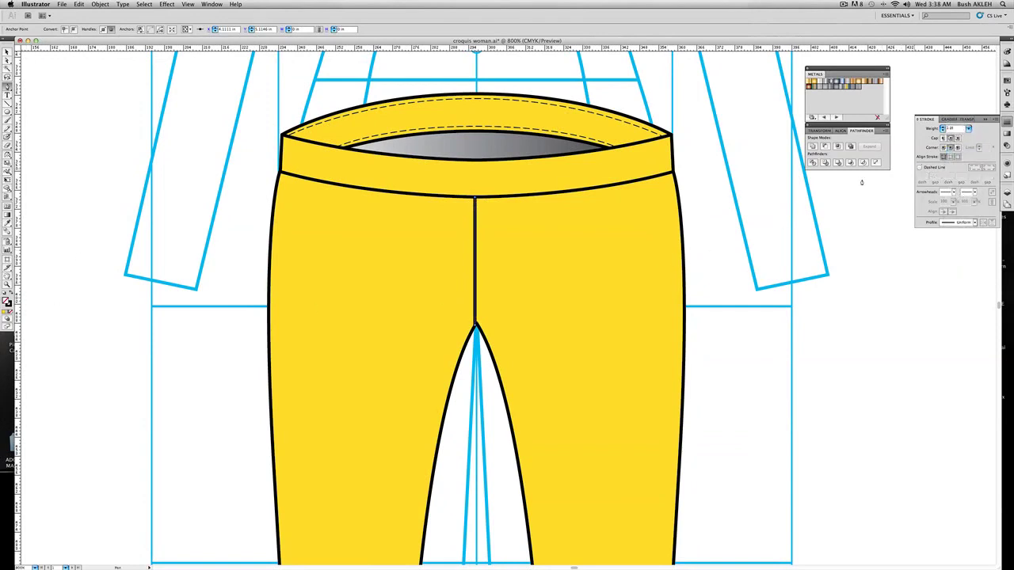
Extend the centre front seam in a slight curve up through the waistband and along its upper edge to the right, and deselect it
scroll(473, 198, left, 1)
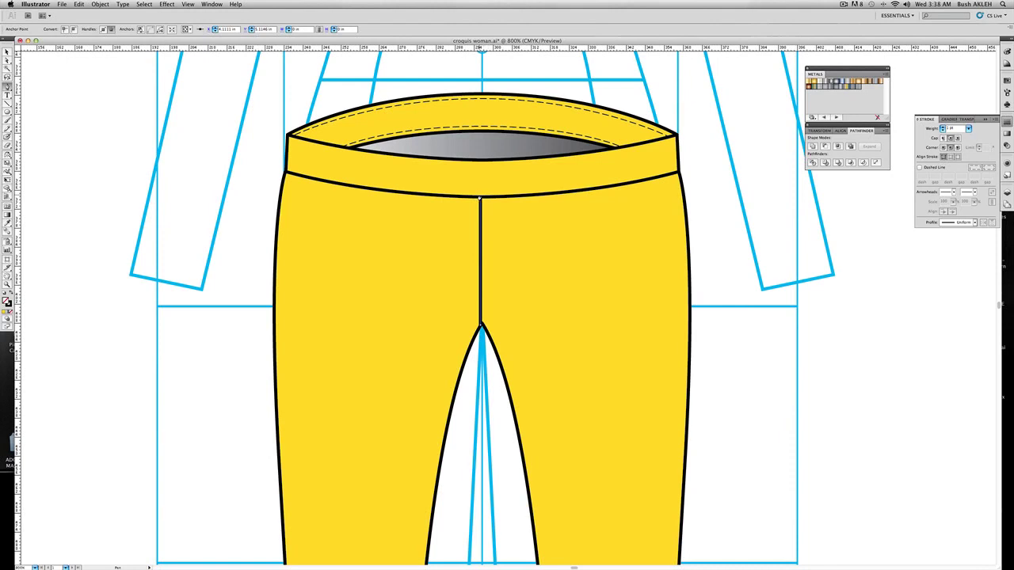
drag(479, 198, 478, 196)
click(474, 160)
drag(475, 163, 473, 158)
key(super+z)
mouse_move(475, 164)
mouse_down()
mouse_move(472, 152)
mouse_move(475, 164)
mouse_up()
click(475, 164)
drag(581, 154, 613, 149)
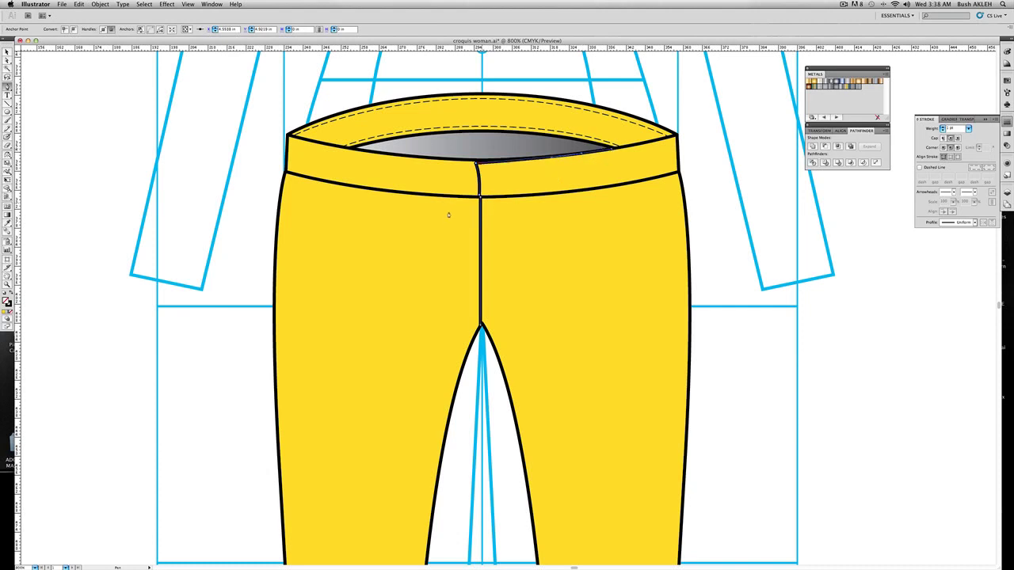
click(7, 52)
click(97, 95)
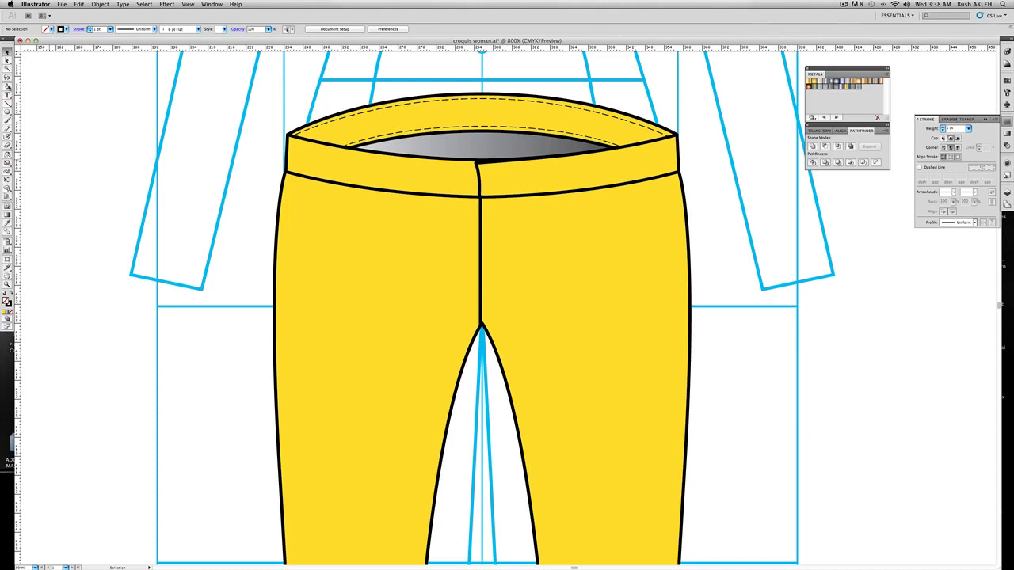
Draw a 0.25 pt stitch line with 2 pt dashes and 1 pt gaps just right of the centre front seam, and deselect it
click(8, 87)
click(968, 129)
click(955, 107)
click(920, 168)
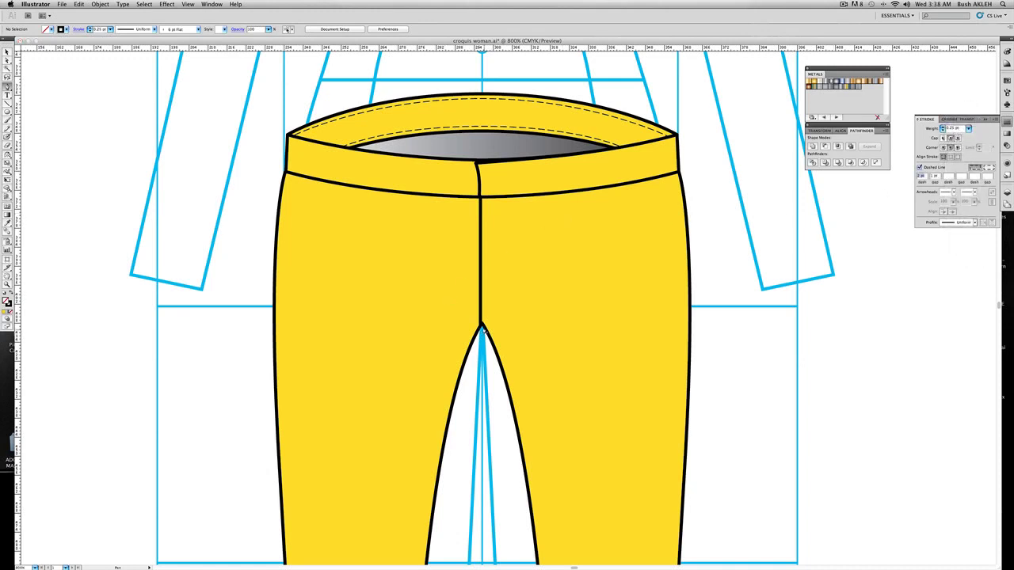
click(482, 327)
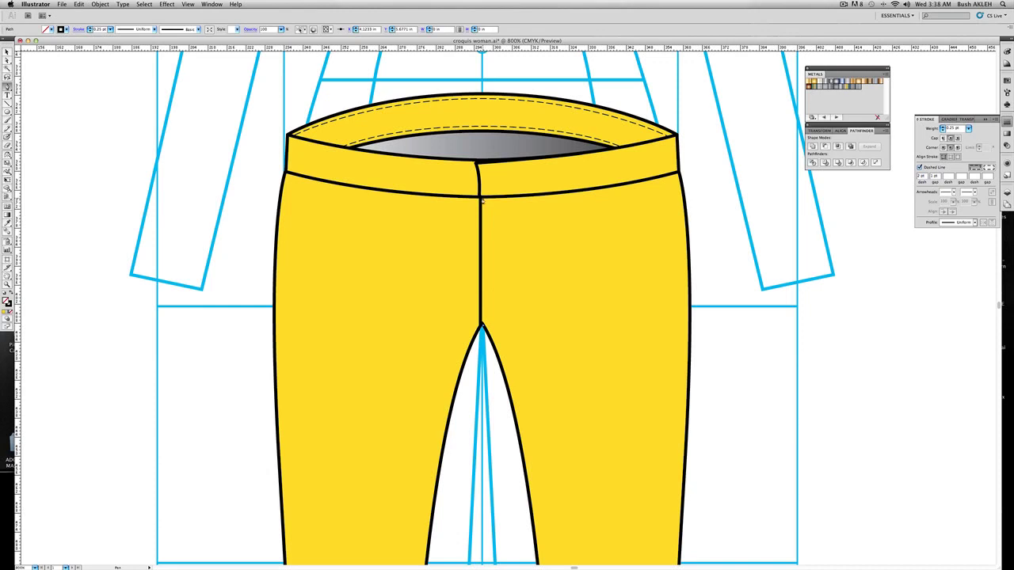
click(482, 198)
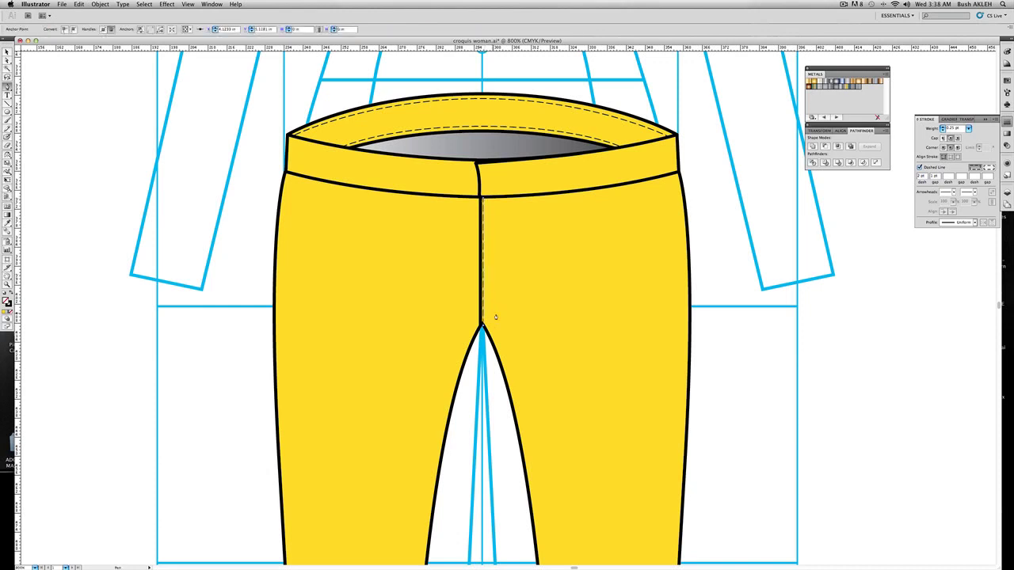
click(727, 284)
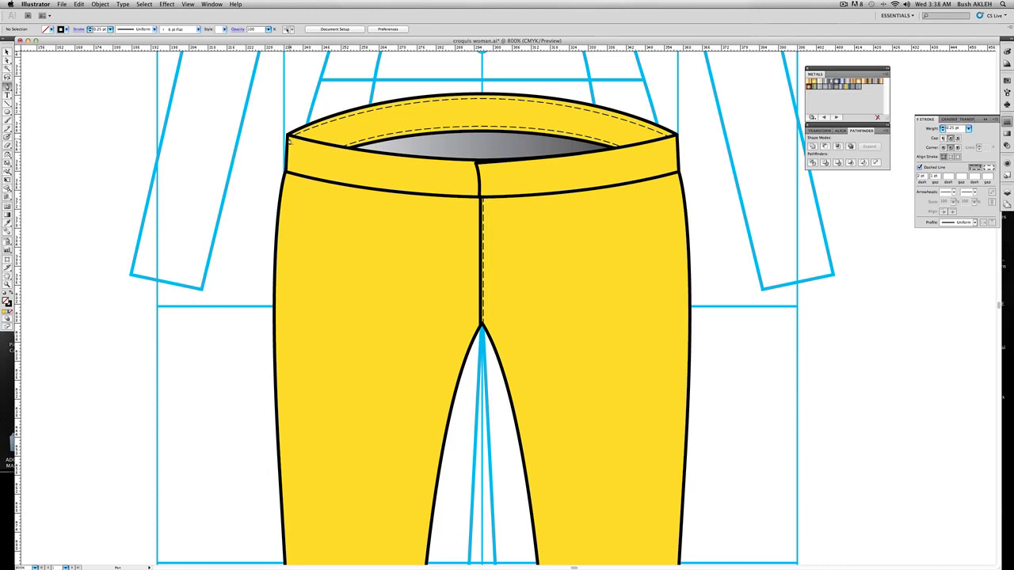
Draw dashed stitch curves just inside the upper and lower edges of the front waistband's left half, deselecting each one
click(439, 161)
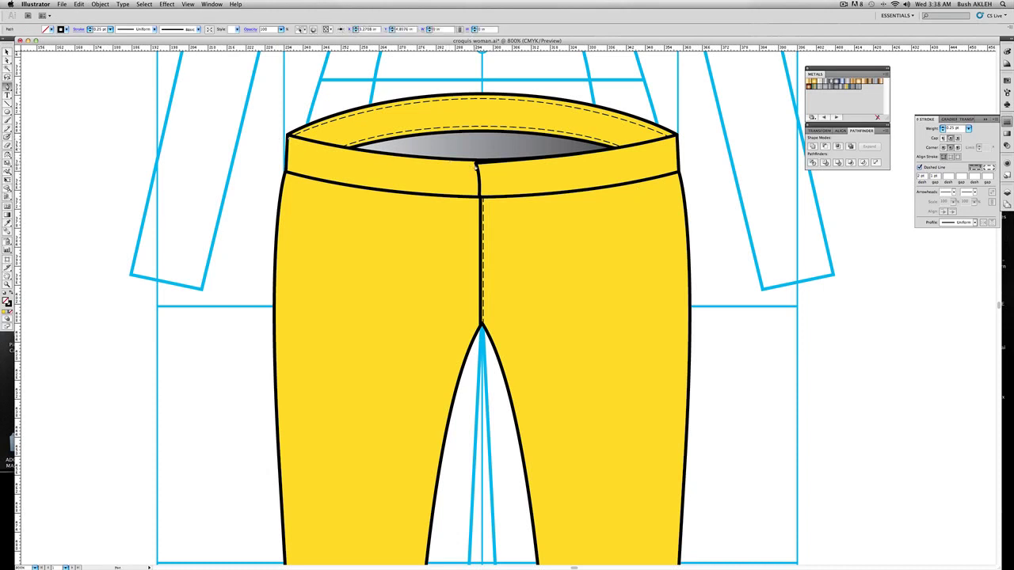
drag(475, 164, 564, 163)
super+click(278, 106)
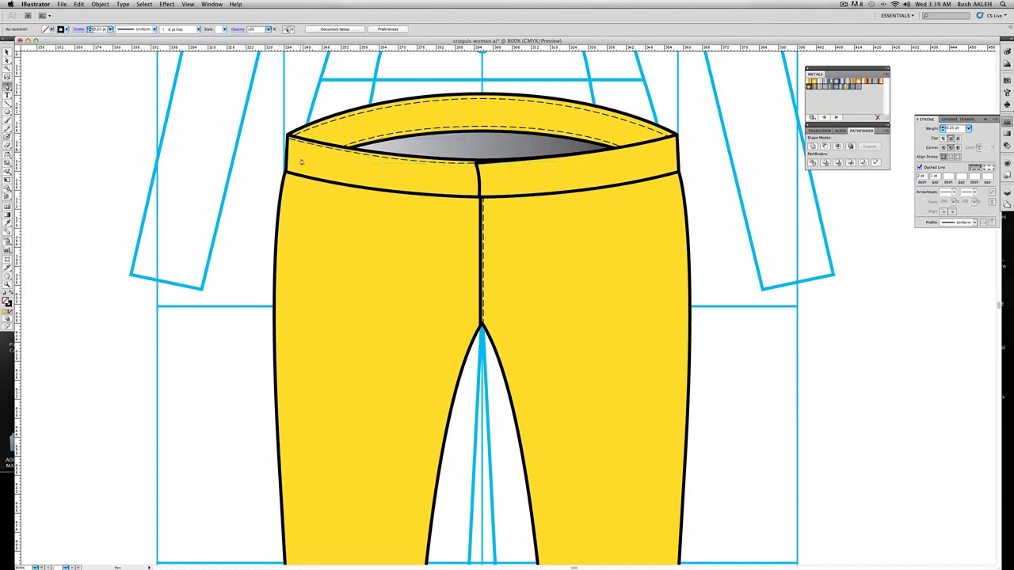
click(296, 174)
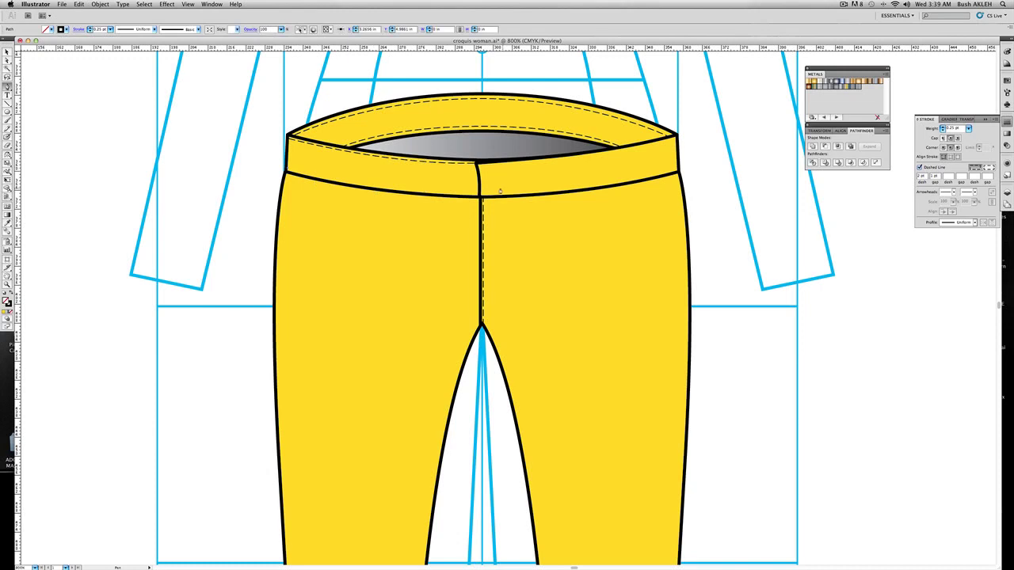
drag(481, 194, 577, 193)
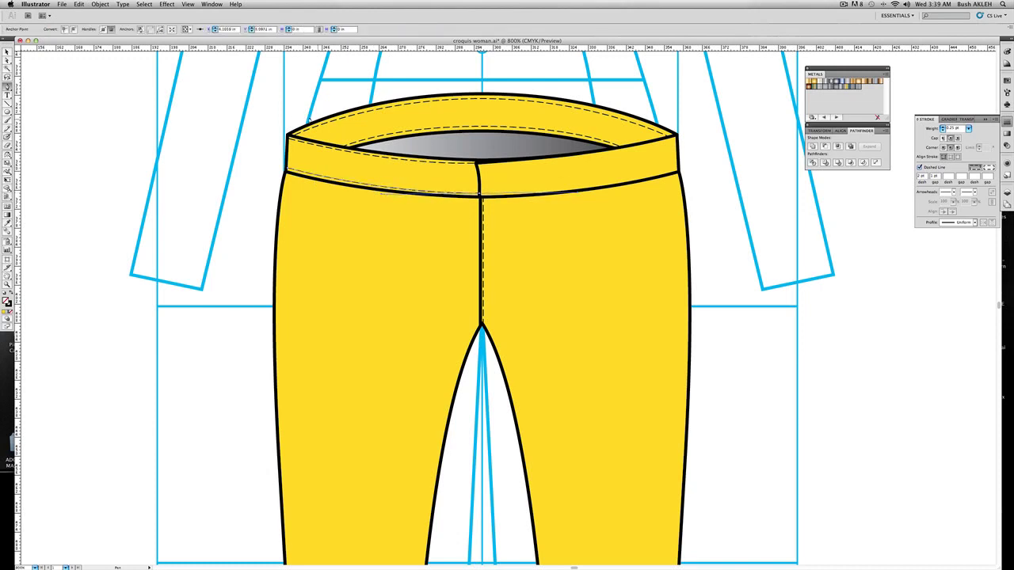
super+click(283, 110)
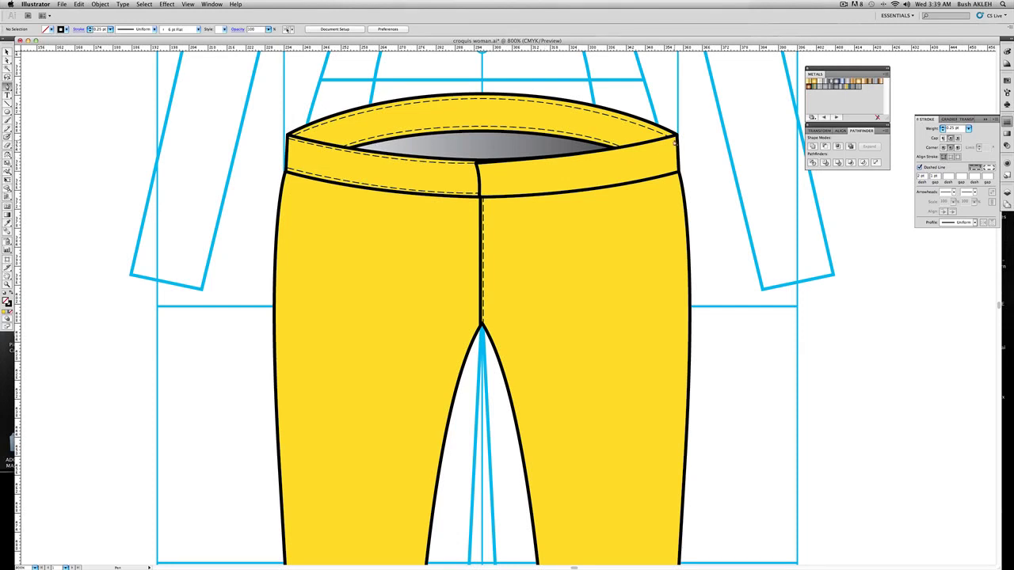
Draw a dashed stitch line inside the front waistband's right half, along its upper edge, the centre front and its lower edge, and deselect it
click(675, 140)
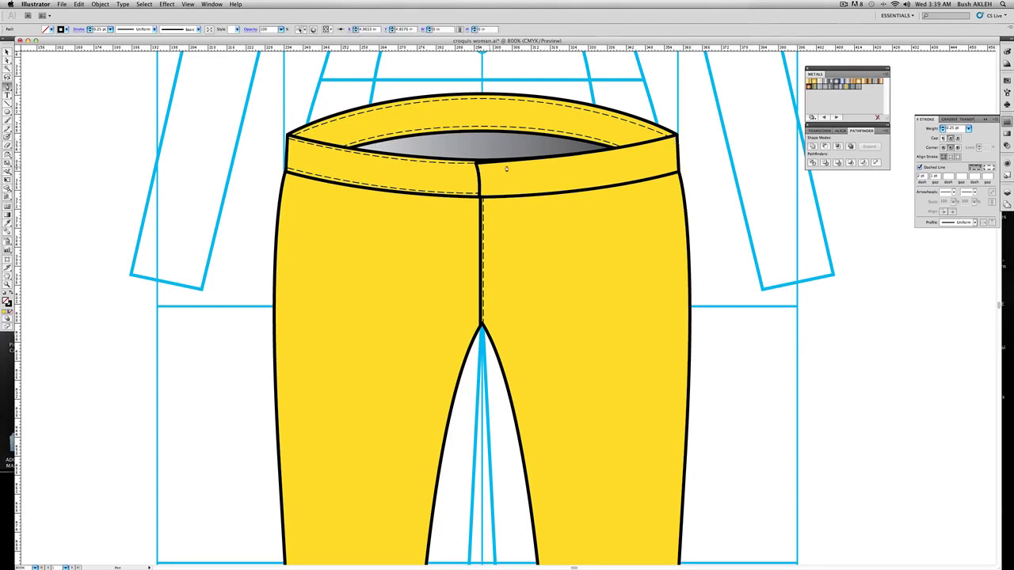
drag(553, 161, 495, 165)
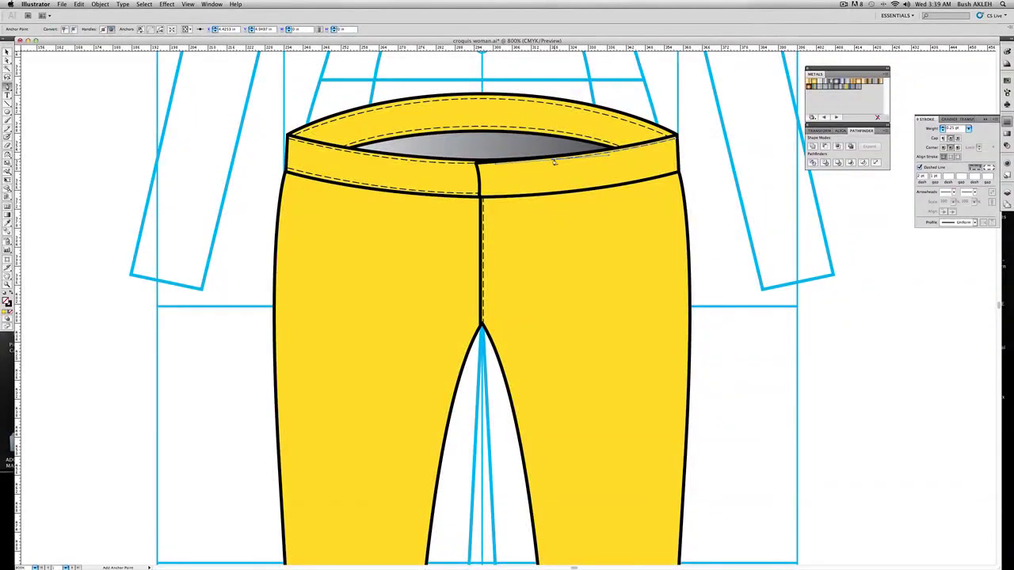
click(552, 161)
click(479, 167)
click(480, 195)
click(678, 171)
drag(678, 171, 764, 146)
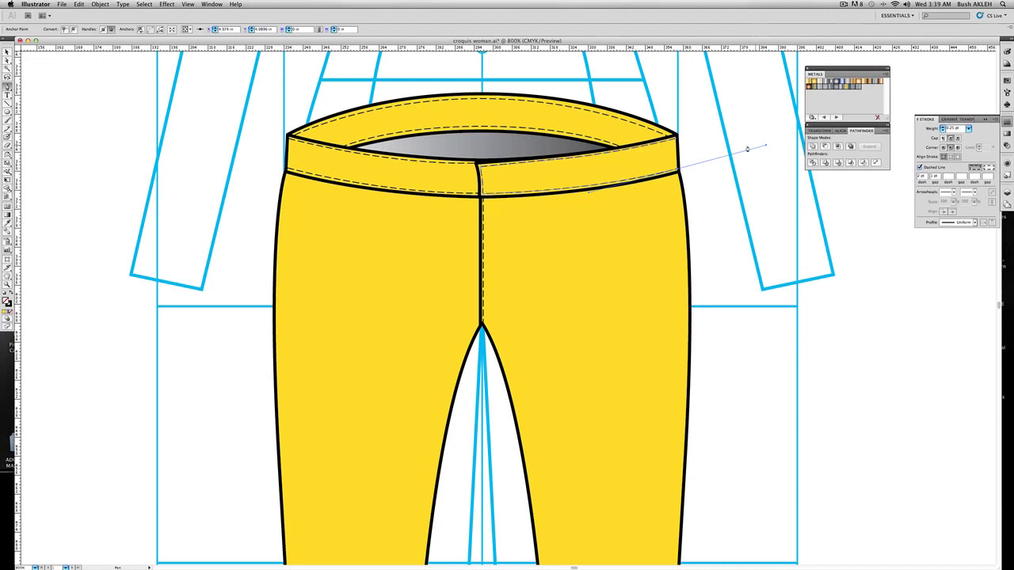
super+click(704, 124)
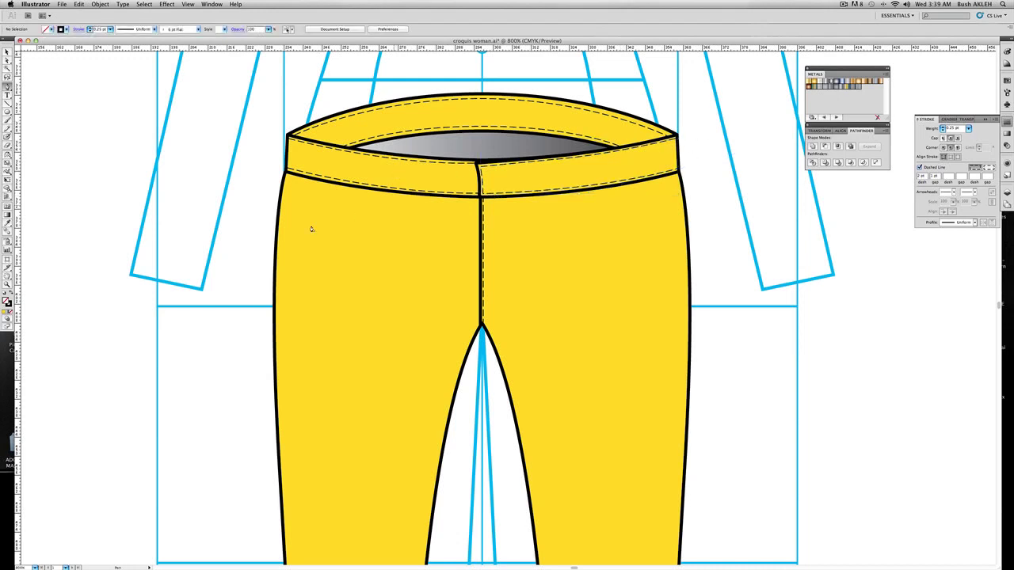
Draw a J-shaped dashed fly stitch from the waistband's lower edge straight down, curving in to the centre front seam, and deselect it
scroll(500, 220, down, 3)
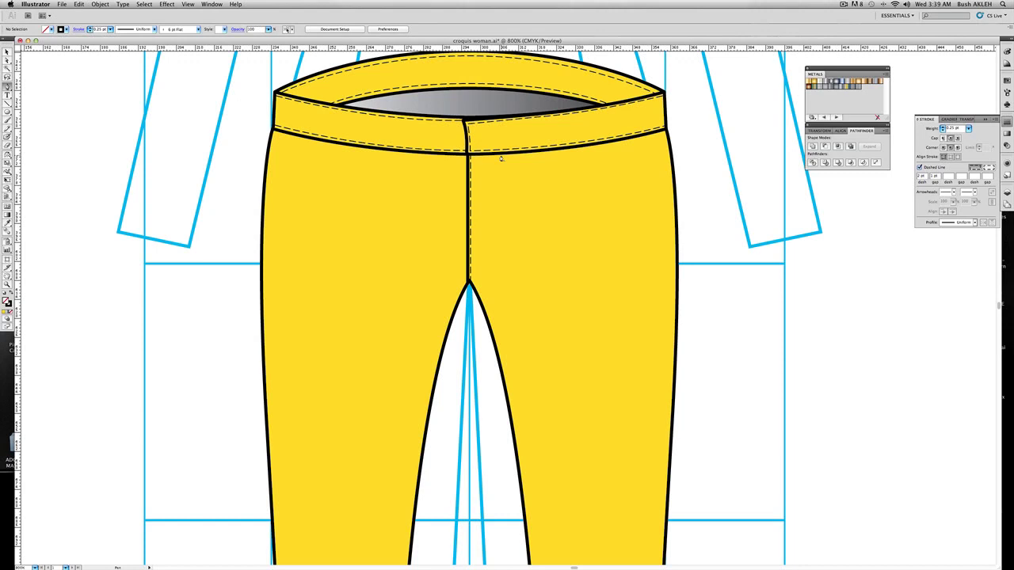
click(500, 159)
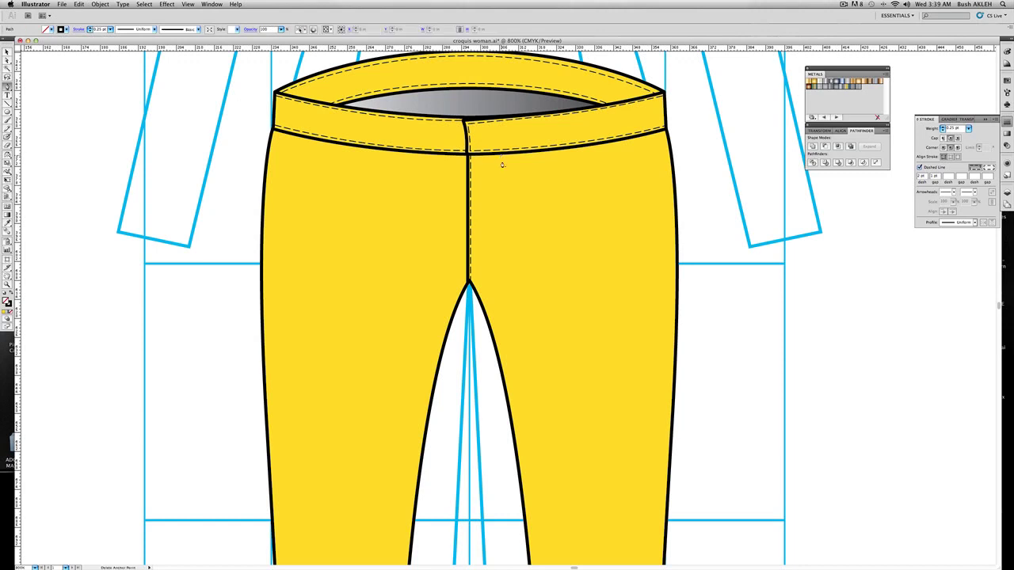
click(499, 228)
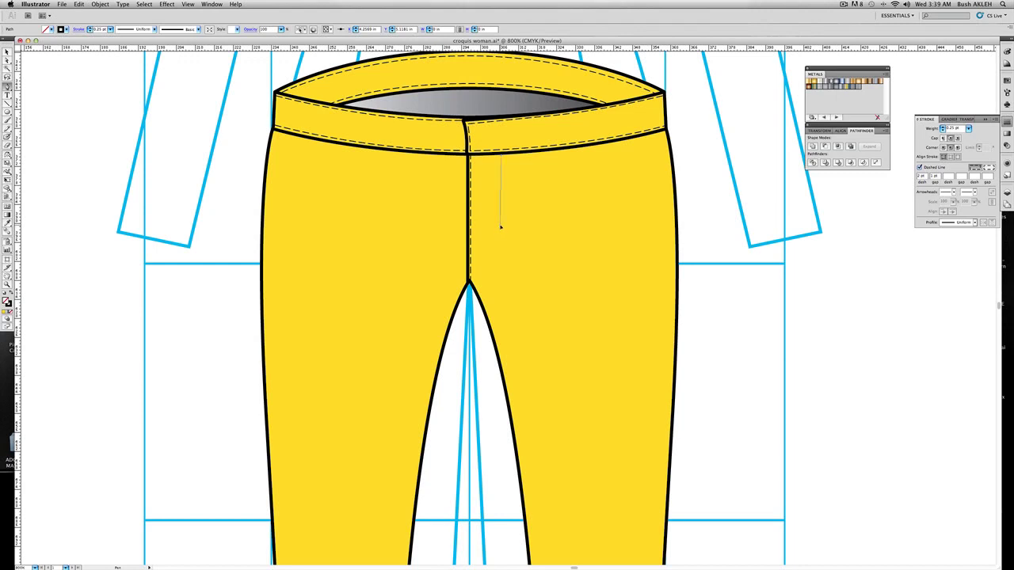
key(super+z)
shift+click(500, 227)
key(super+shift+a)
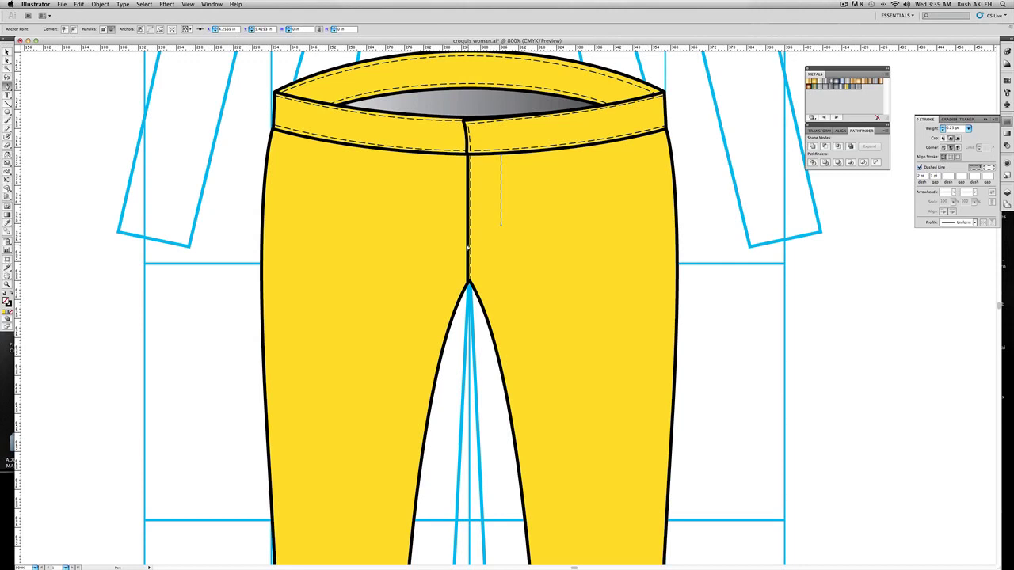
click(499, 227)
drag(467, 244, 432, 242)
super+click(705, 204)
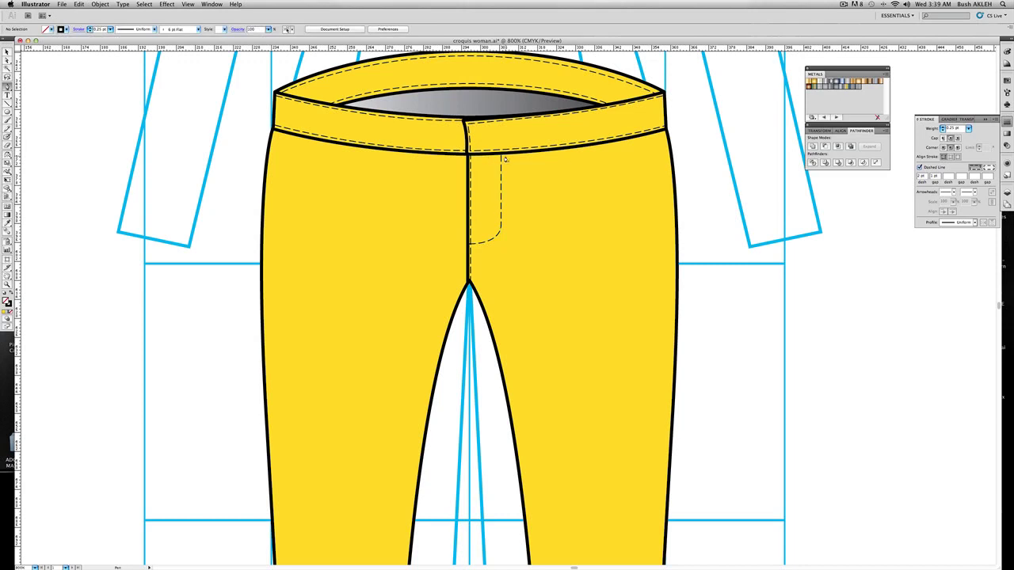
Draw a second dashed fly stitch parallel outside the first, align its lower end point with the centre front seam, and deselect it
super+click(502, 158)
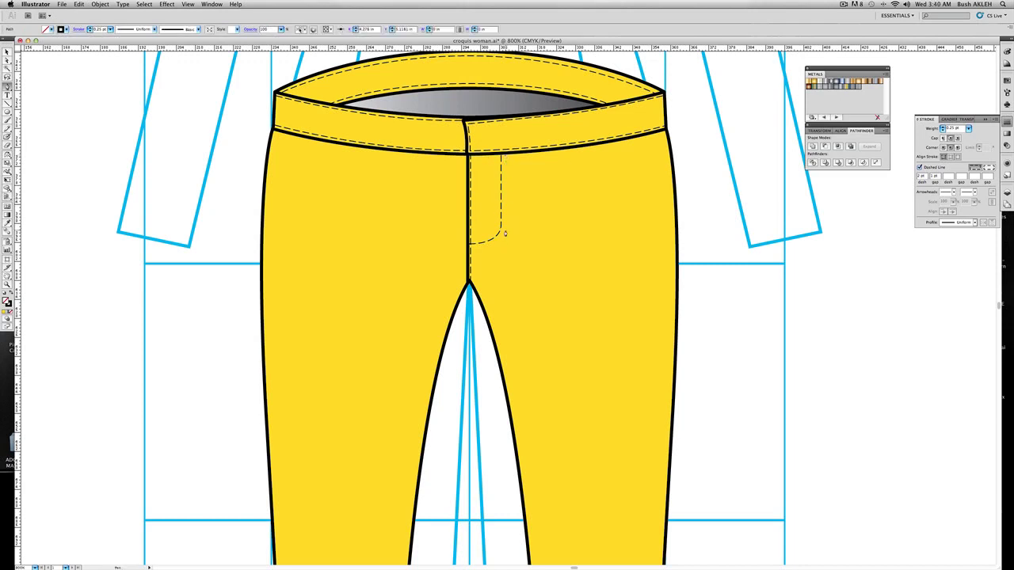
super+click(504, 231)
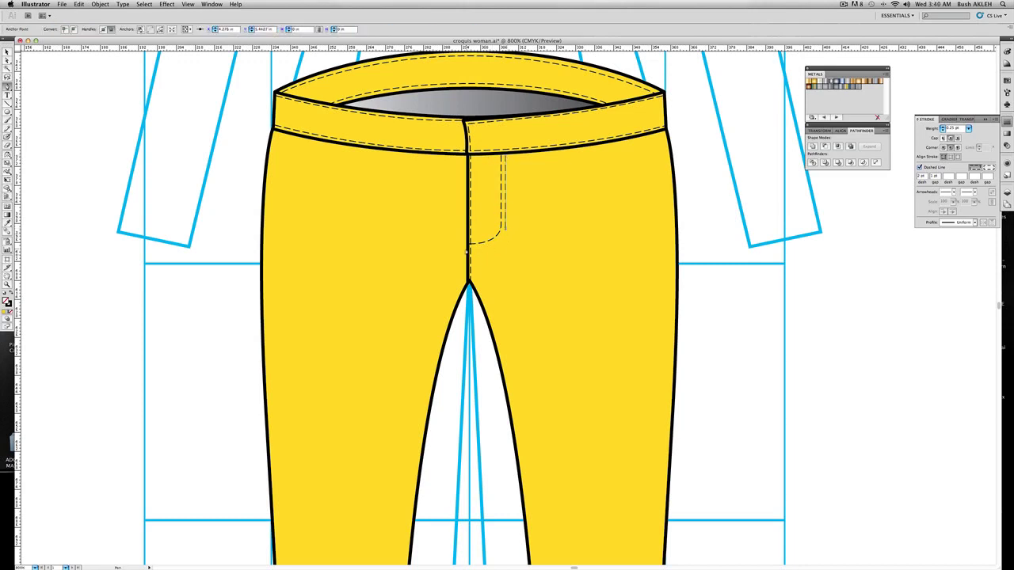
drag(468, 251, 434, 251)
key(a)
click(726, 242)
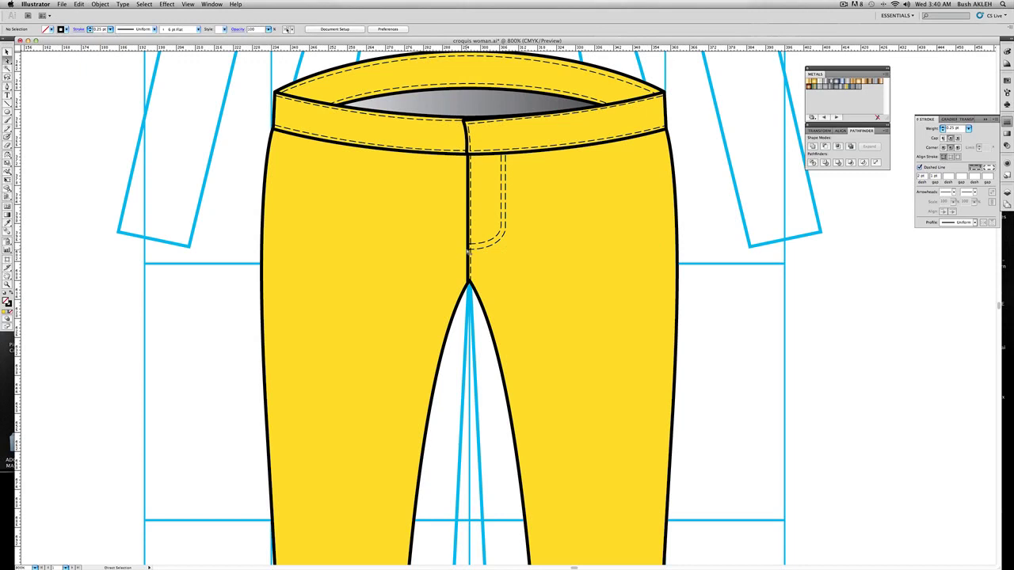
click(468, 250)
drag(468, 250, 469, 249)
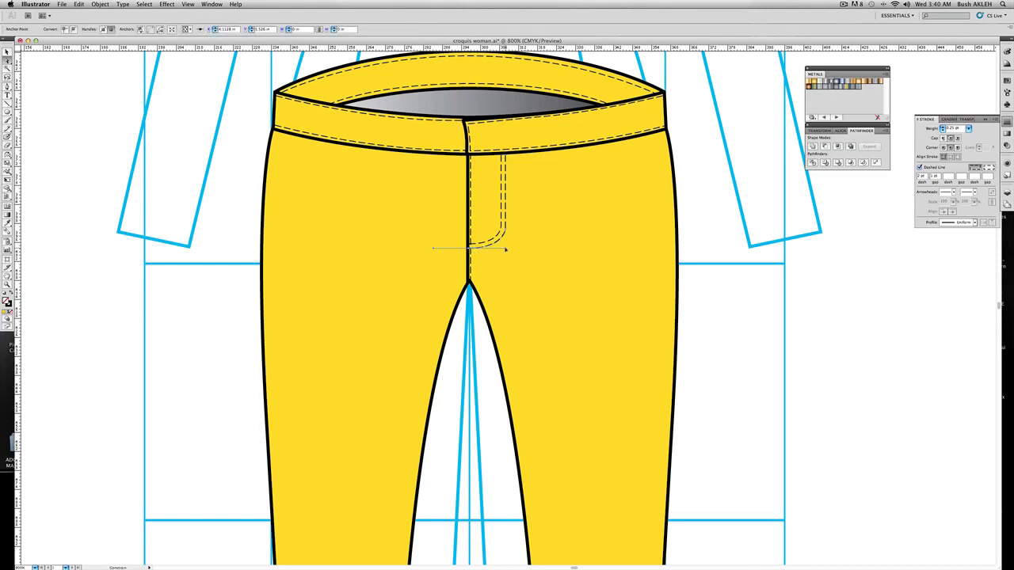
click(711, 234)
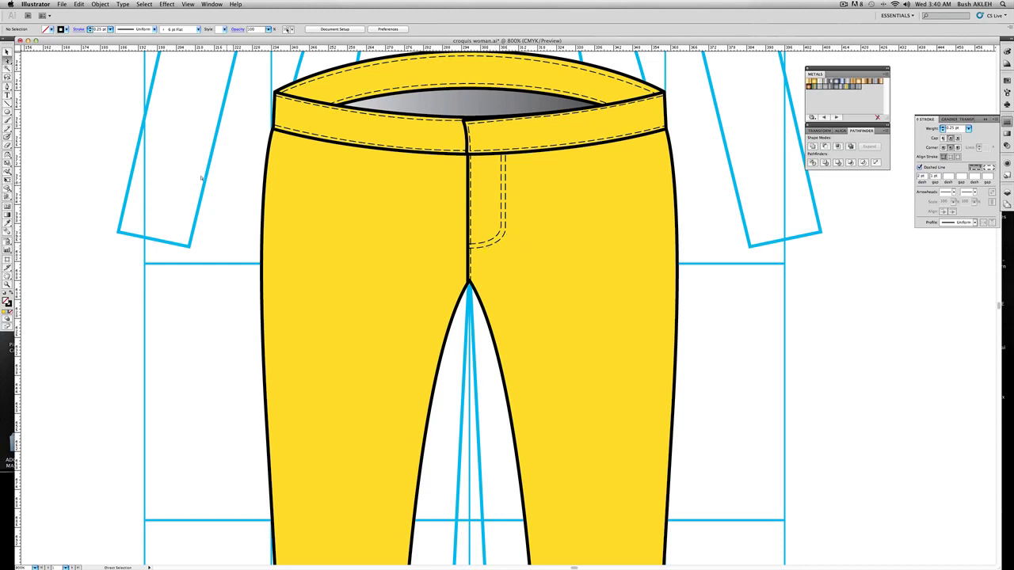
Add a short stitch mark at the fly's lower end and a second dashed line beside the centre front seam down to the crotch
click(7, 86)
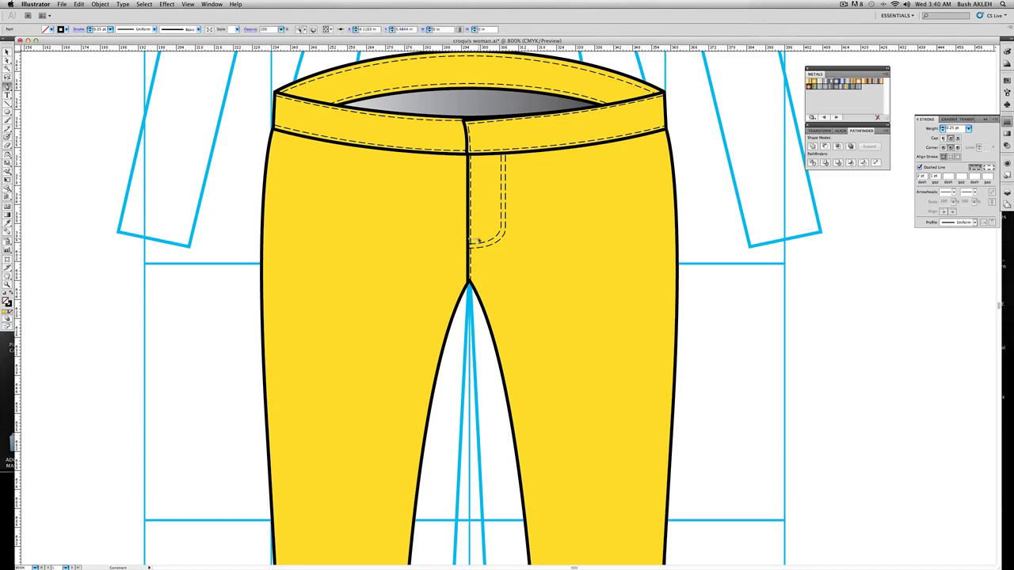
click(474, 241)
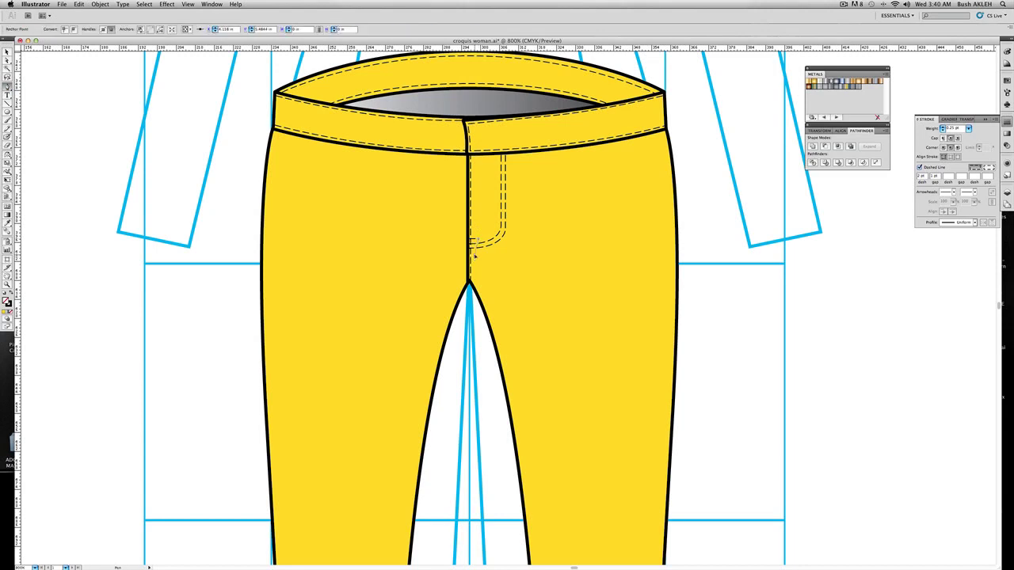
drag(473, 256, 474, 264)
click(474, 287)
super+click(217, 161)
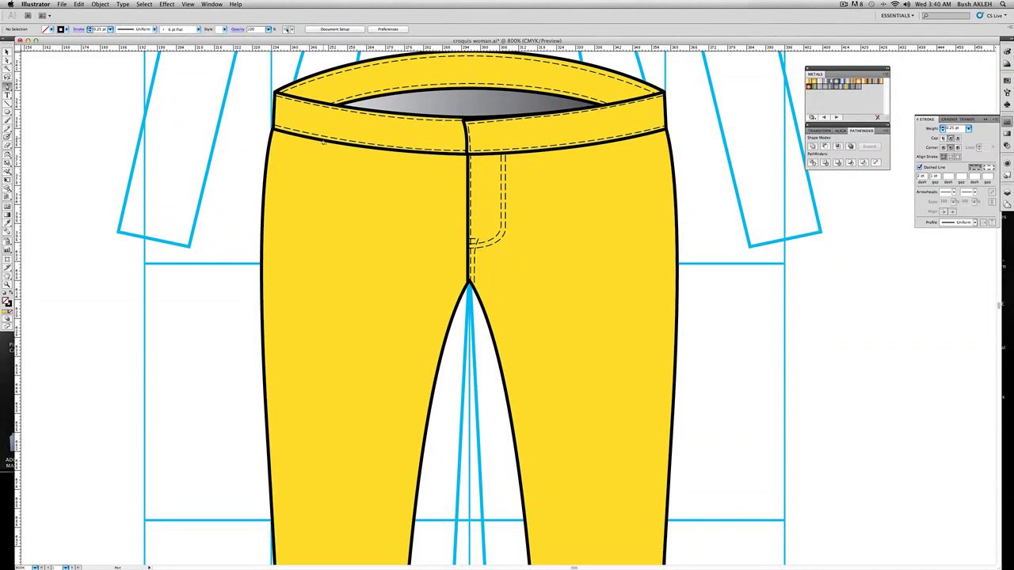
Draw a slanted pocket opening line on the left hip, between the side seam and the waistband's lower edge
click(7, 60)
click(9, 86)
click(307, 142)
scroll(262, 253, up, 3)
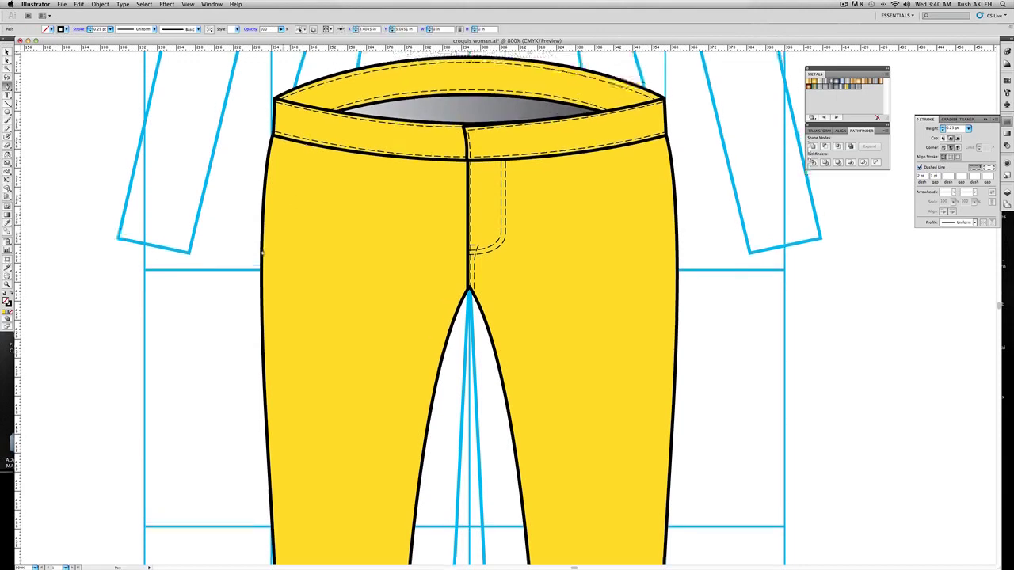
scroll(299, 291, down, 2)
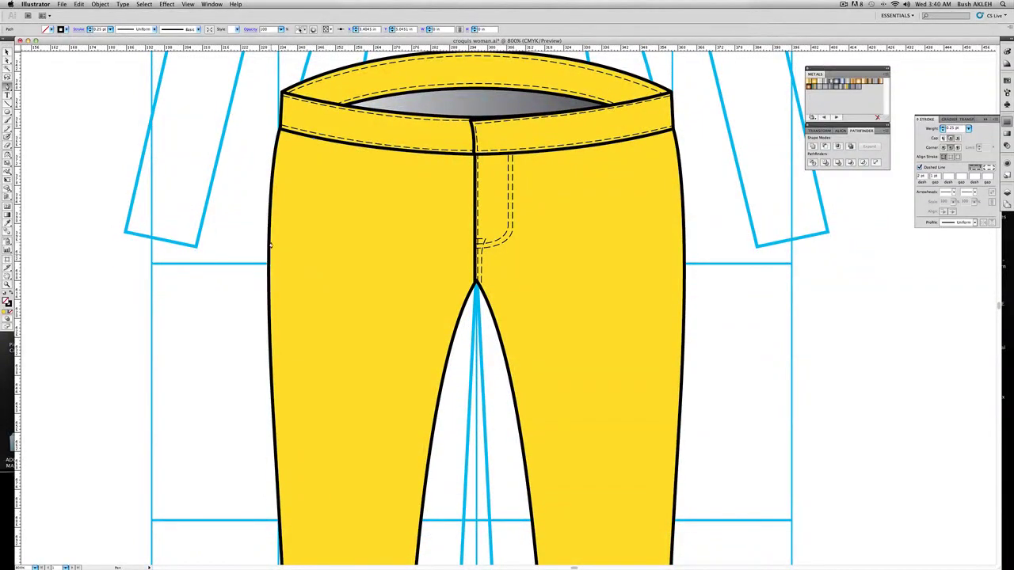
click(269, 248)
click(313, 138)
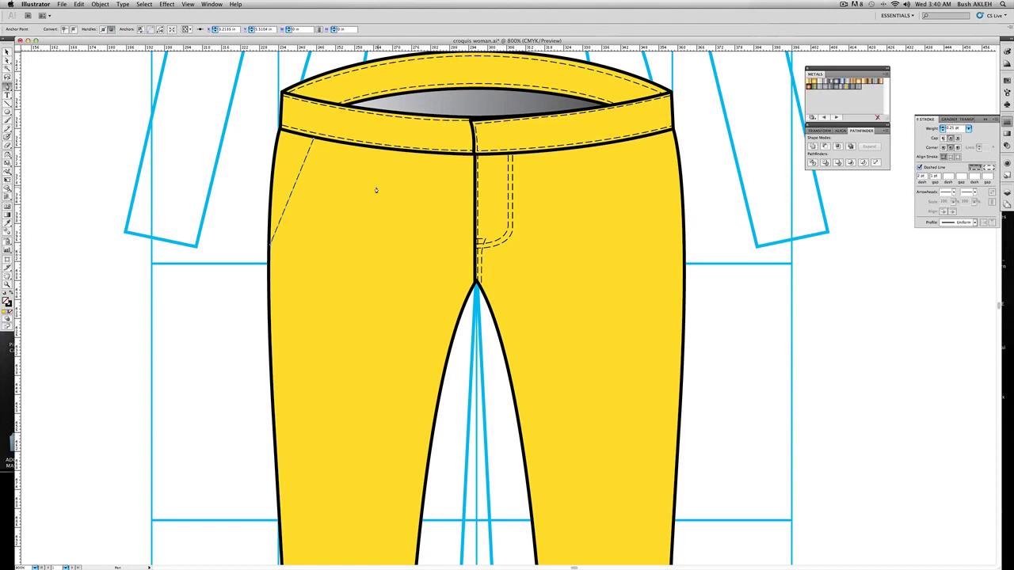
Give the slanted pocket line a solid 1 pt stroke without dashes, and deselect it
click(968, 128)
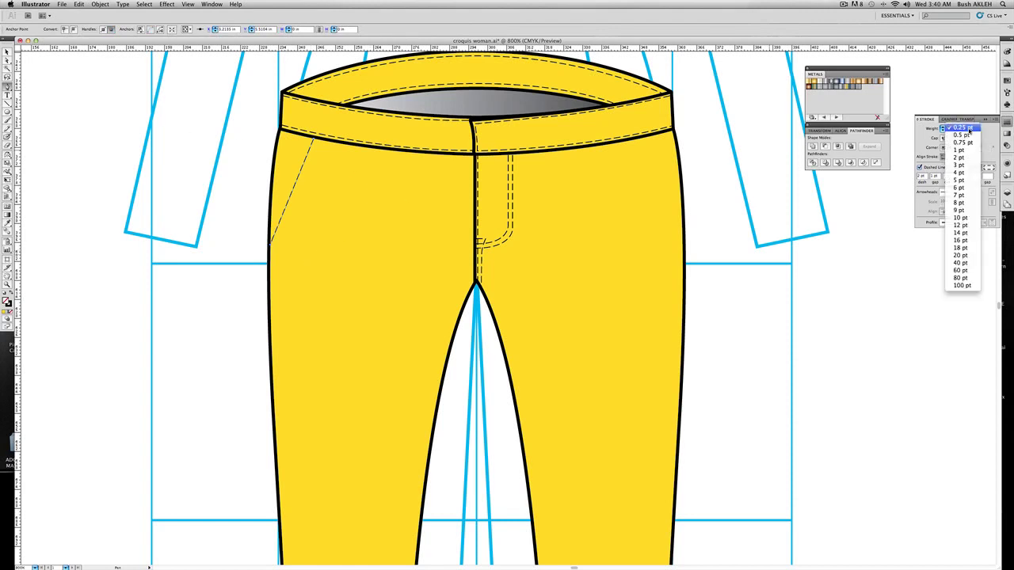
click(958, 150)
click(919, 167)
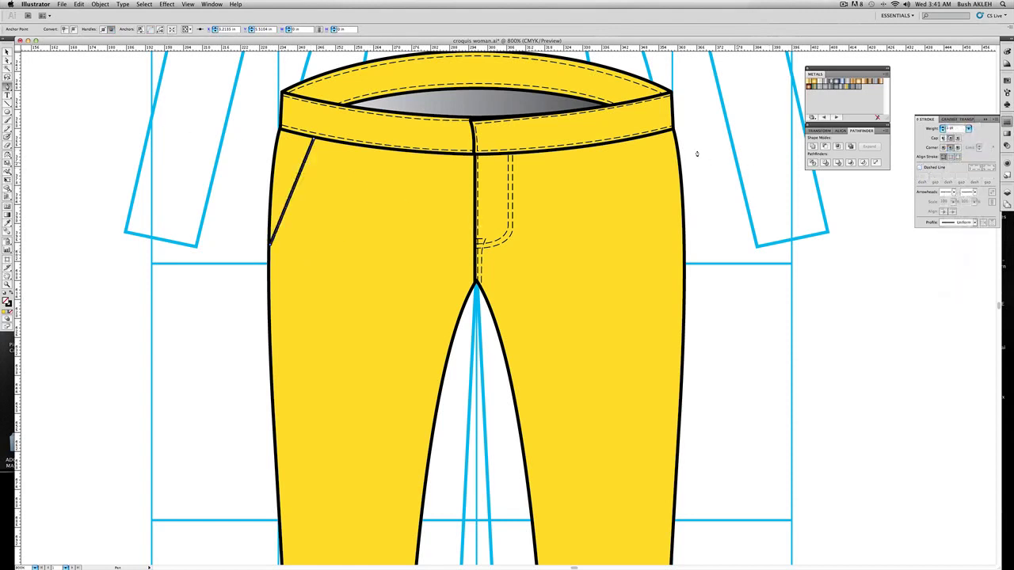
click(7, 52)
click(71, 89)
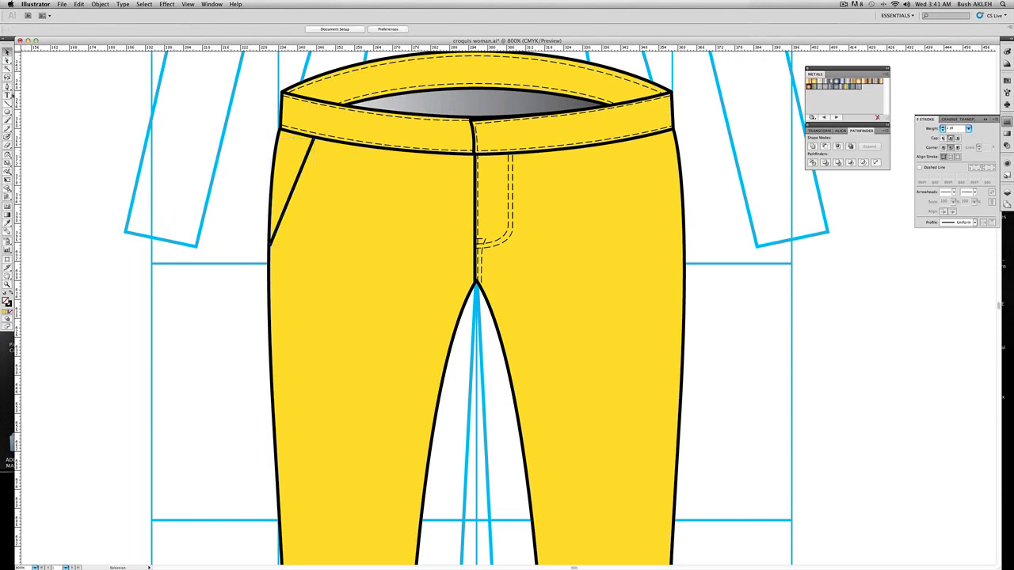
Draw a line just inside the pocket opening, parallel to it, copy the fly stitch's dashed style onto it, and deselect it
click(7, 86)
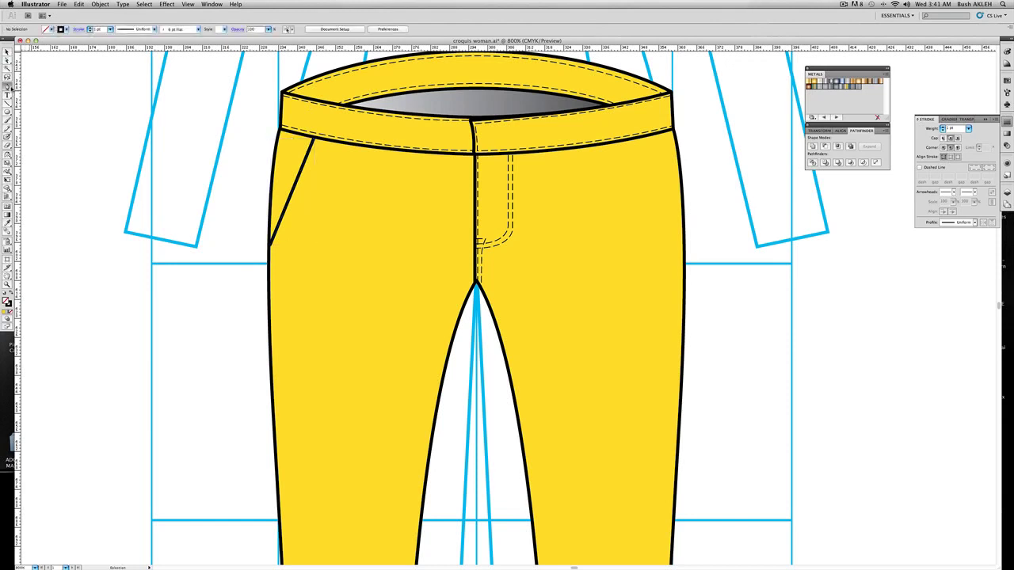
click(315, 142)
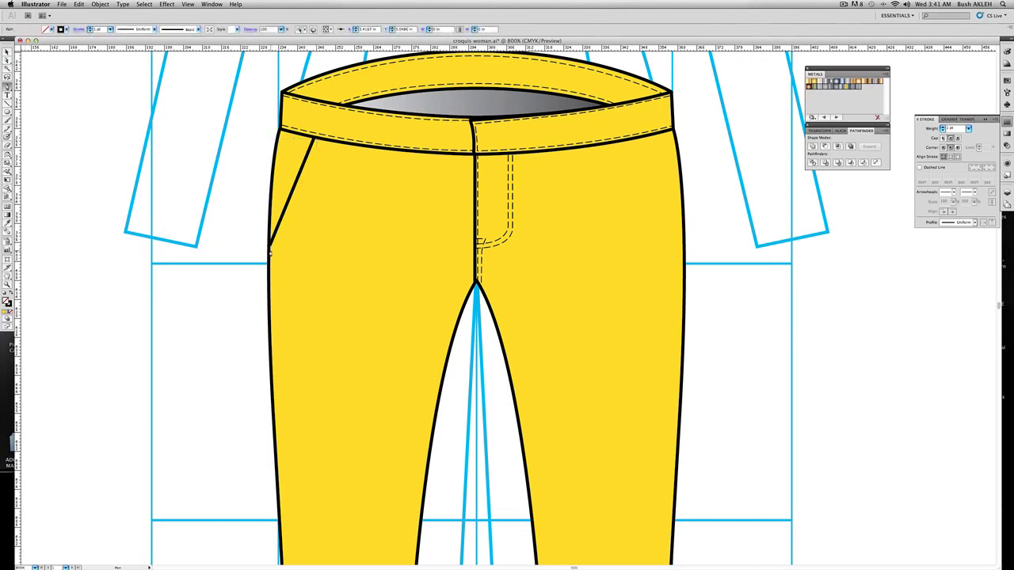
click(270, 252)
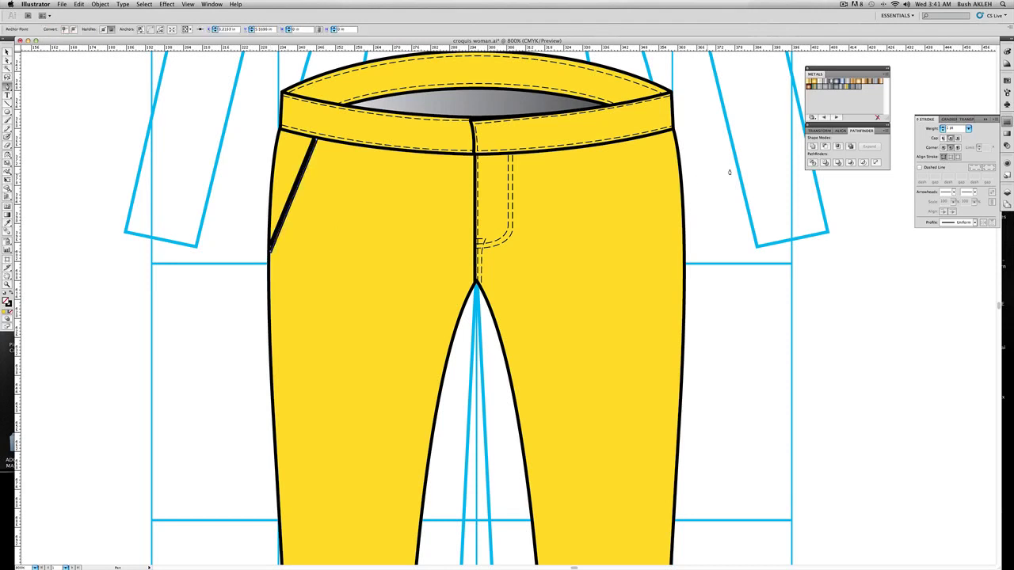
key(i)
click(509, 155)
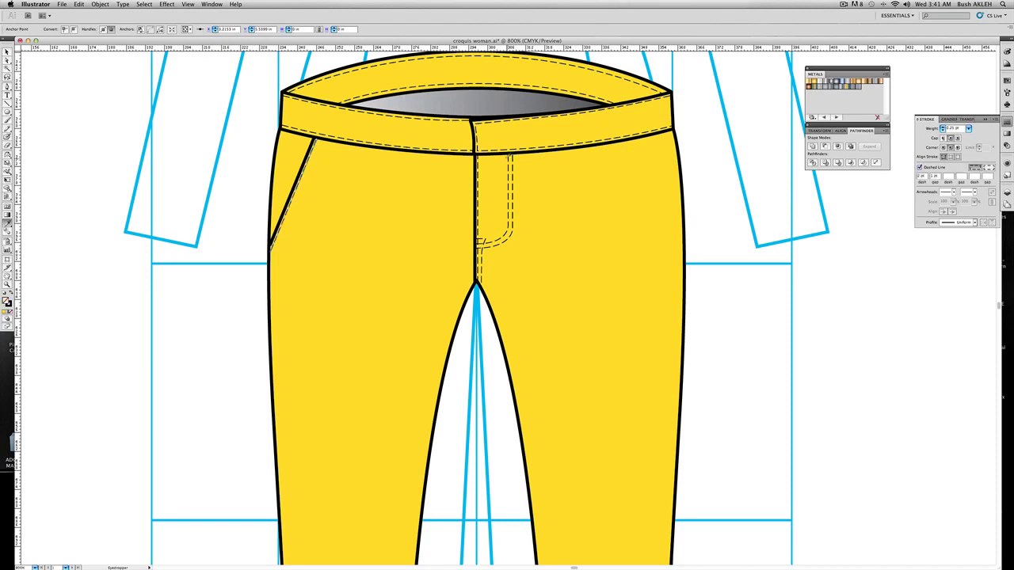
key(v)
click(56, 77)
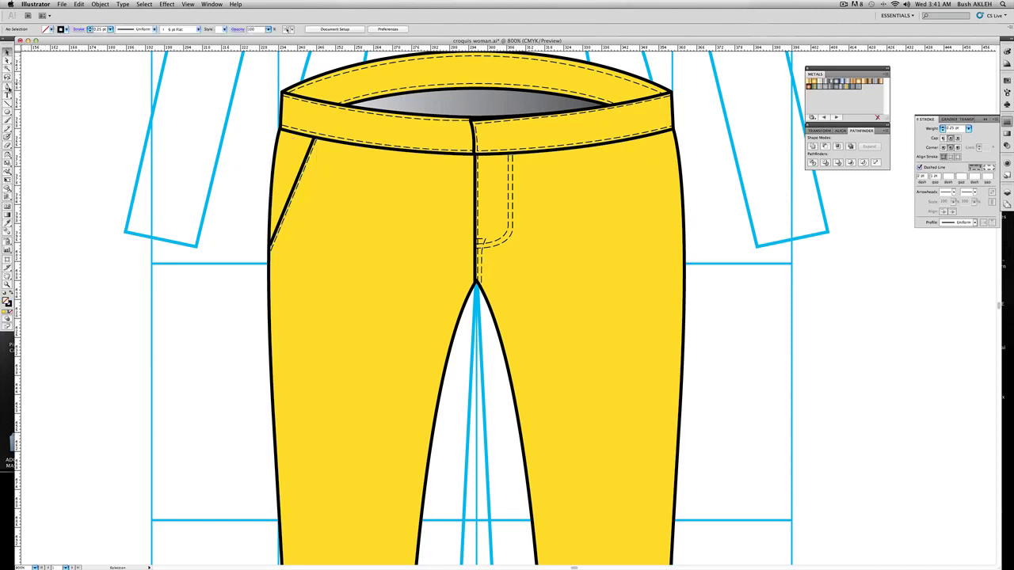
Draw a second parallel dashed stitch line along the pocket opening, nudge its lower end to the side seam, and deselect it
key(p)
click(317, 143)
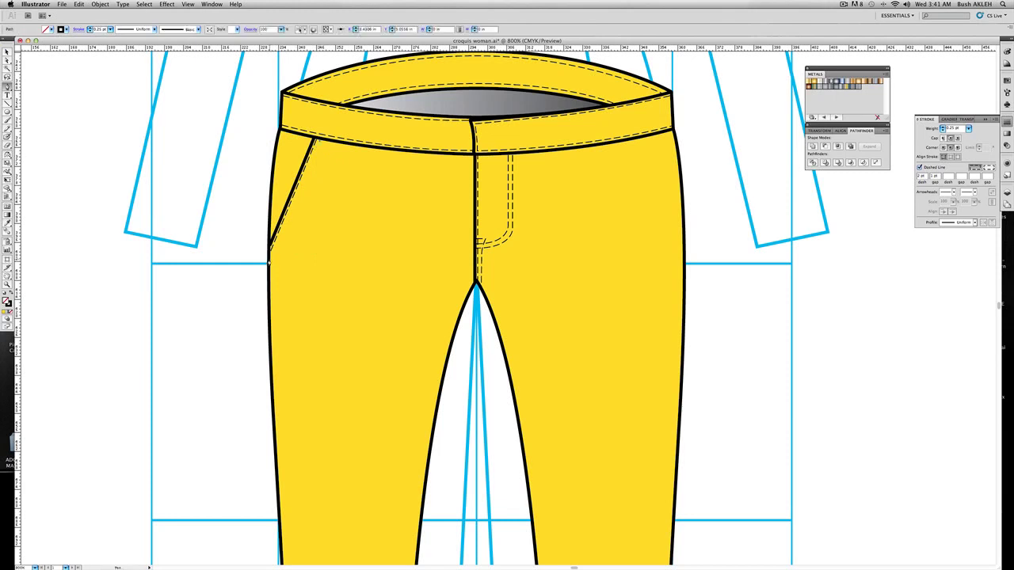
click(270, 259)
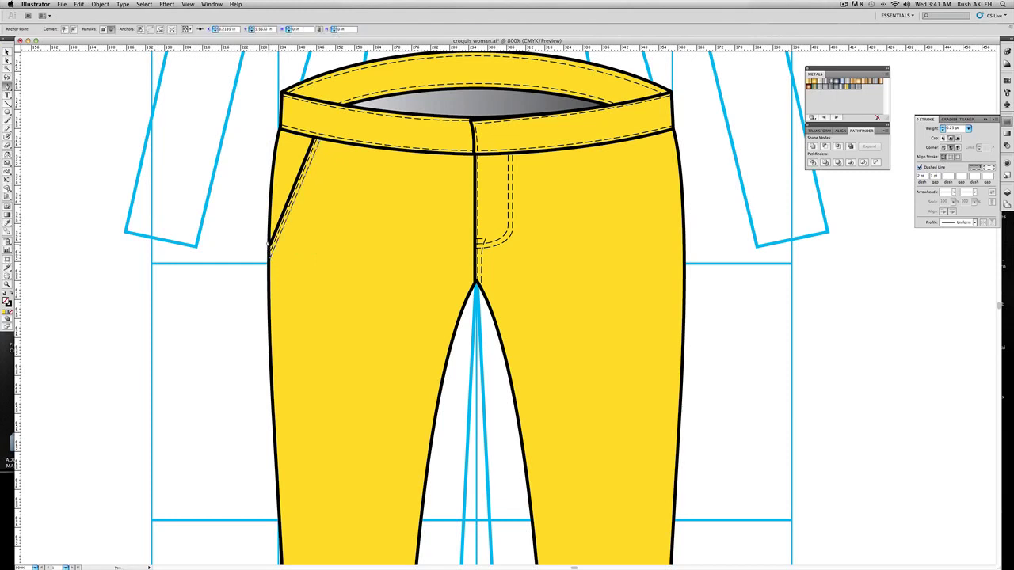
key(a)
click(249, 226)
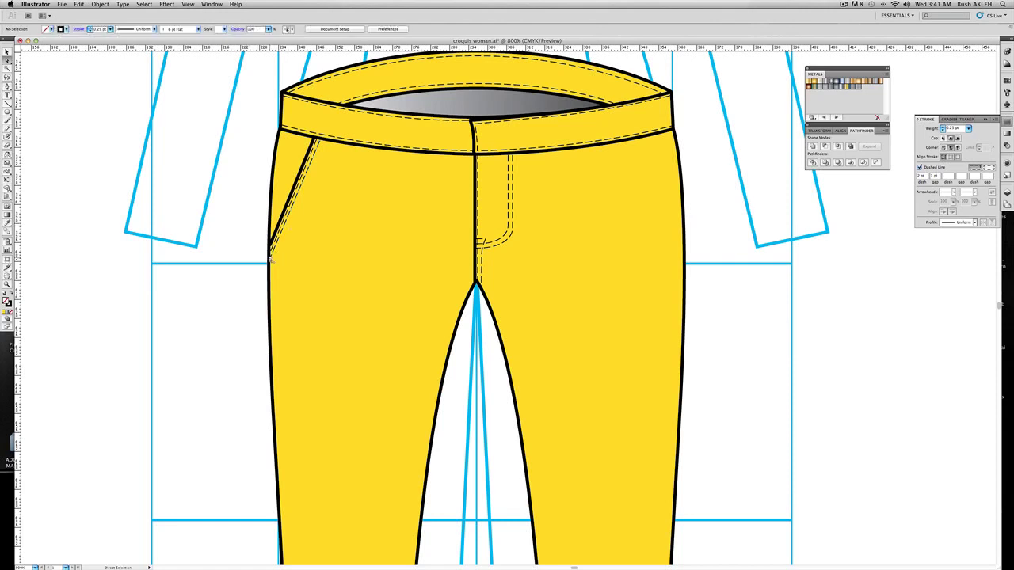
drag(271, 258, 270, 260)
click(234, 252)
Draw a short horizontal line from the side seam to the pocket opening with a solid 1 pt stroke, and deselect it
click(7, 87)
click(272, 184)
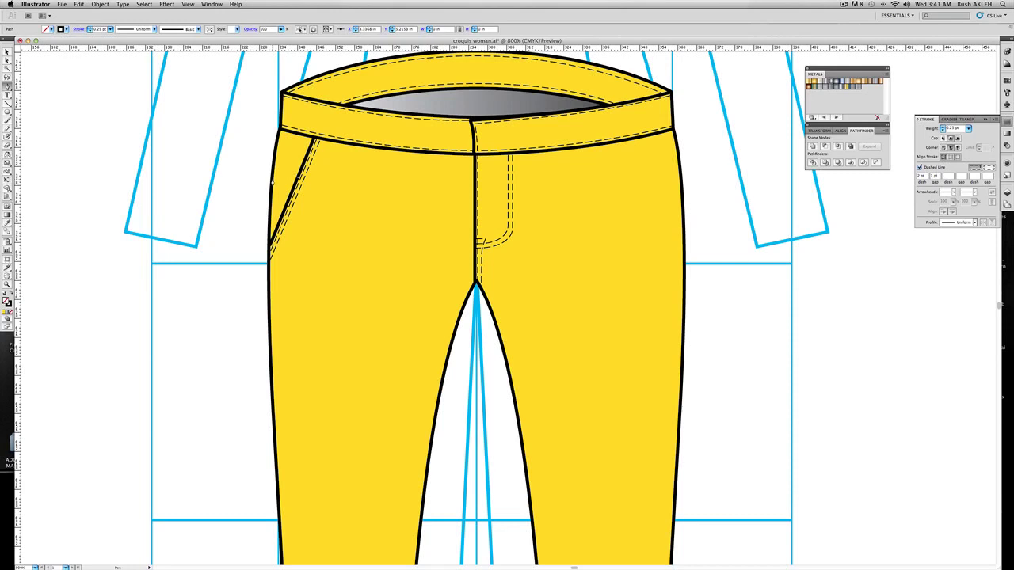
shift+click(272, 181)
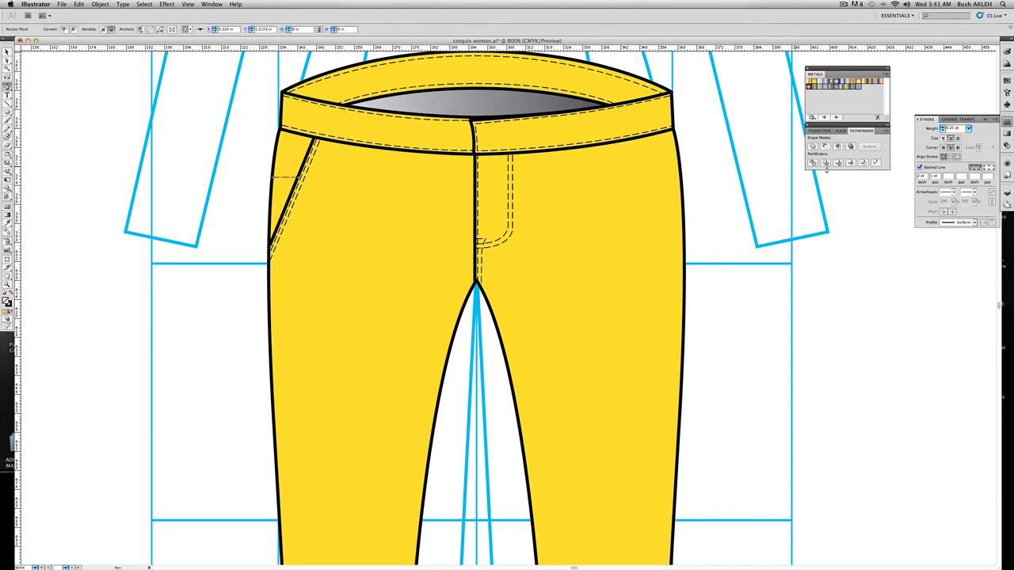
click(942, 127)
click(920, 167)
click(7, 51)
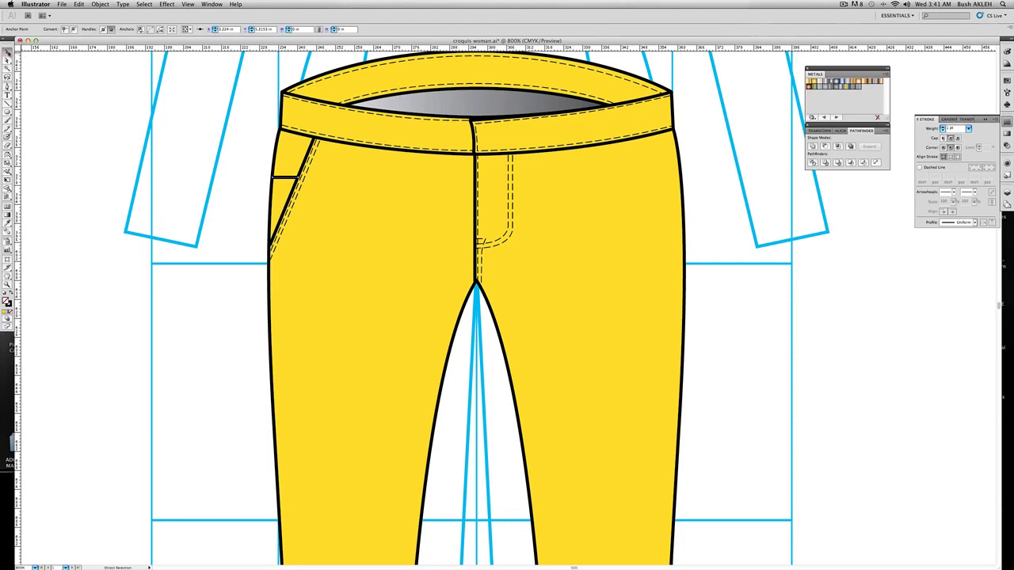
click(102, 113)
click(7, 87)
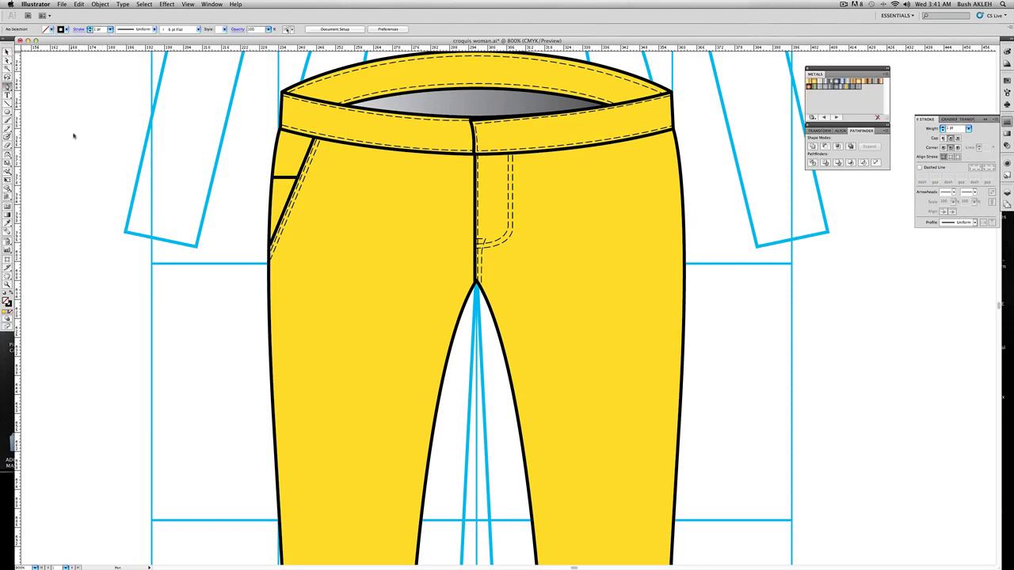
Finish a line just below the short horizontal pocket line, copy the dashed stitch style onto it, adjust its position, and deselect it
click(296, 182)
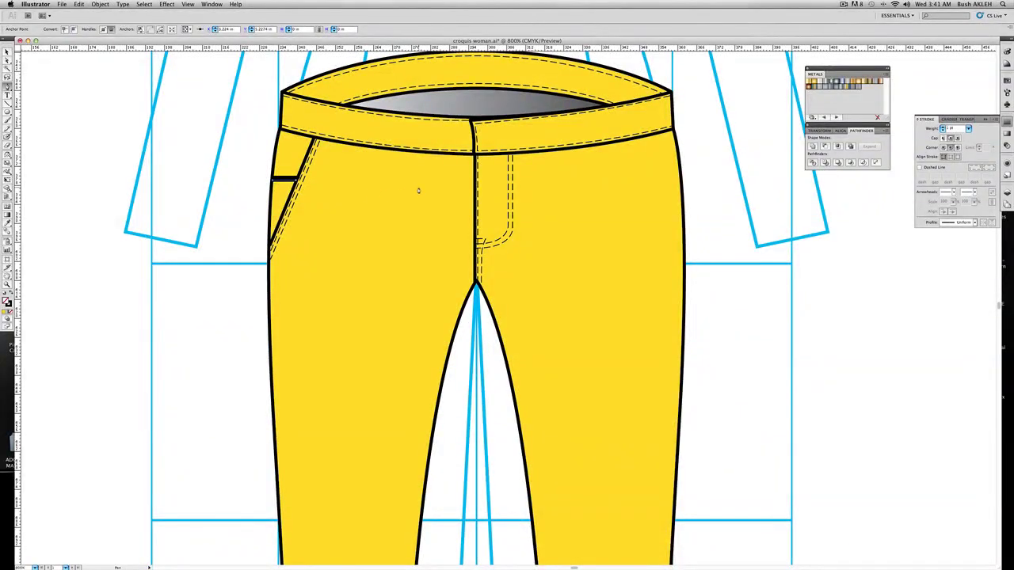
key(i)
click(298, 191)
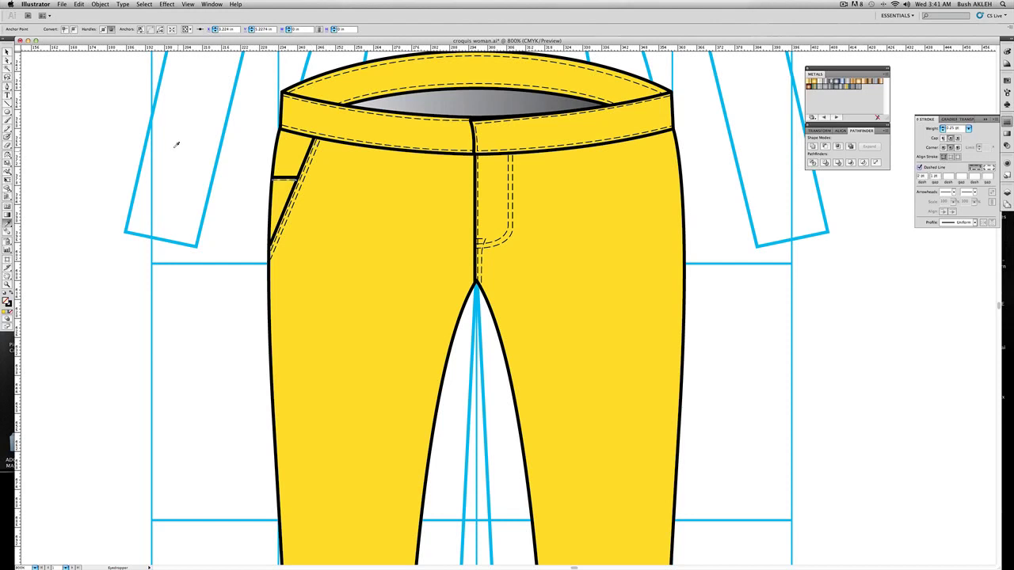
click(7, 52)
click(65, 79)
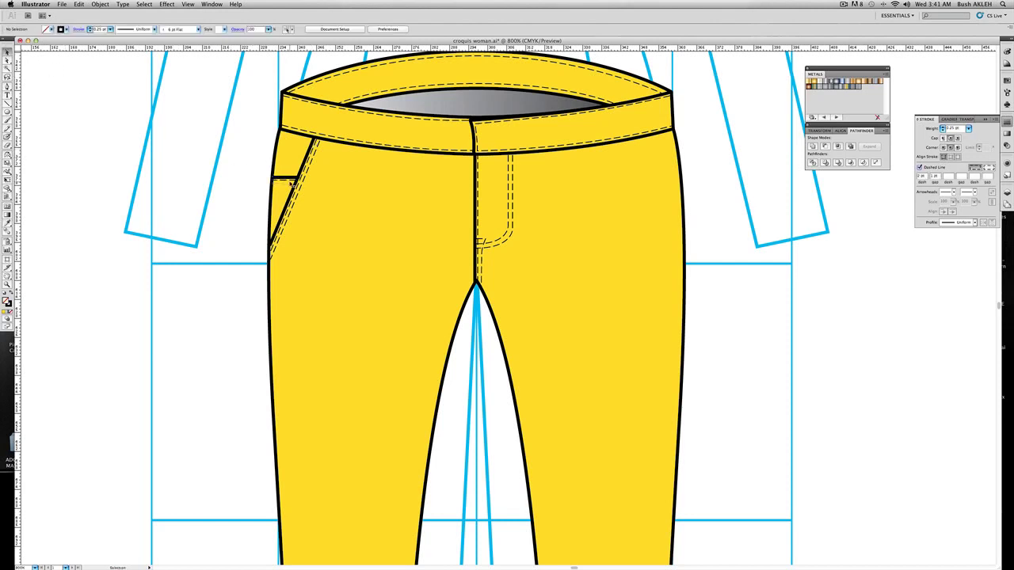
click(286, 182)
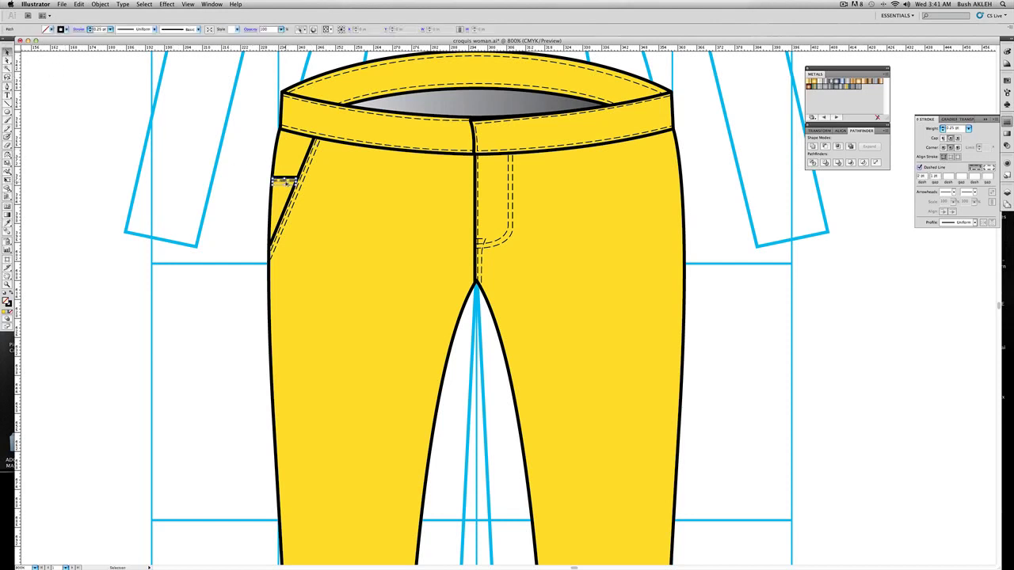
click(236, 165)
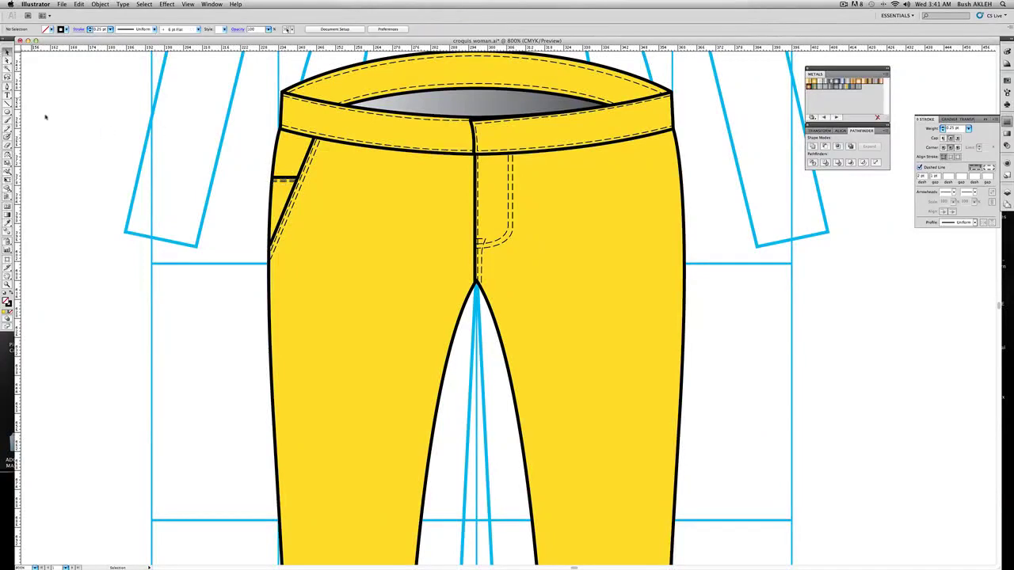
Draw a dashed stitch line just inside the side seam, from the waistband to below the pocket opening, and deselect it
scroll(341, 206, down, 2)
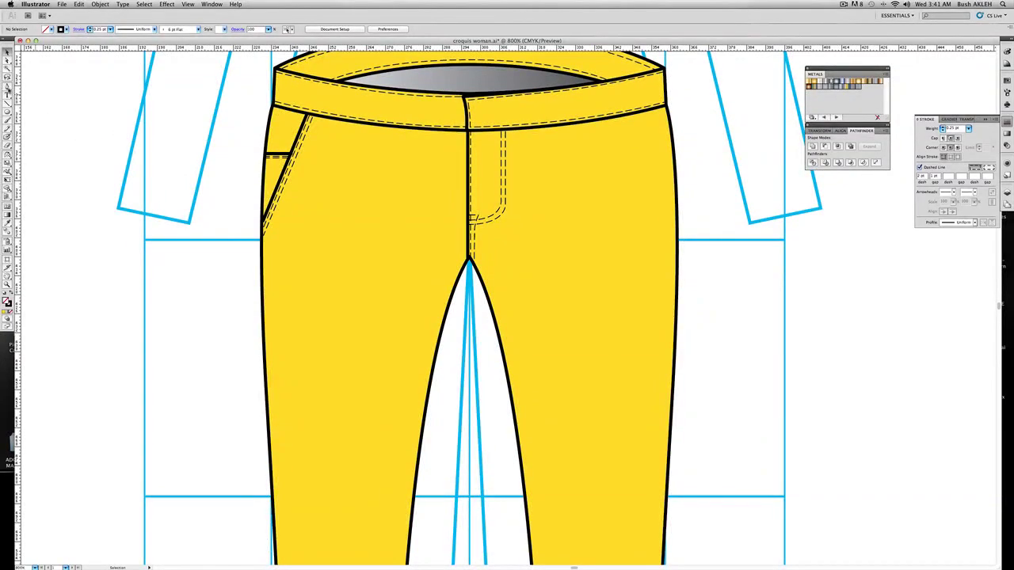
click(7, 86)
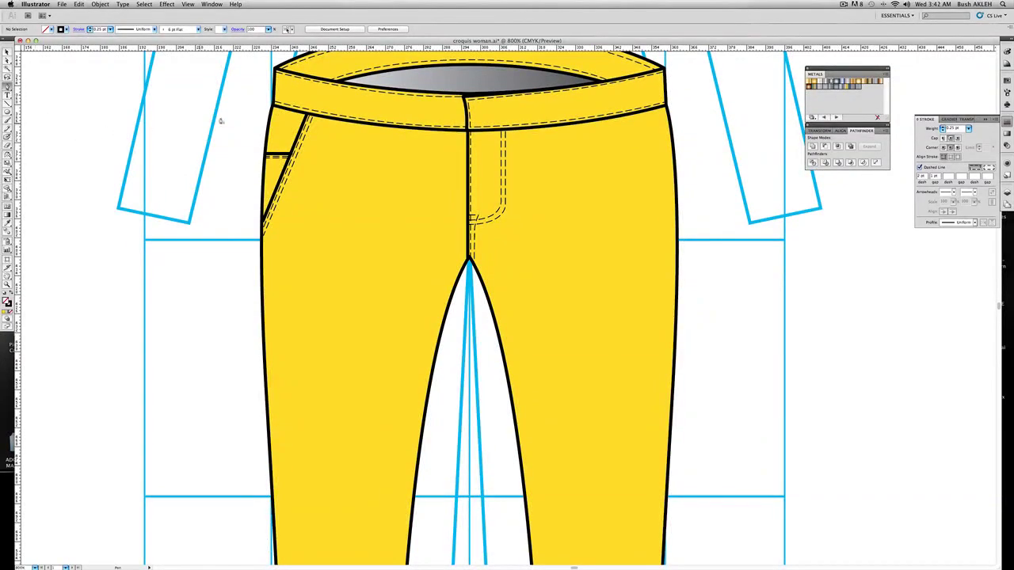
click(276, 109)
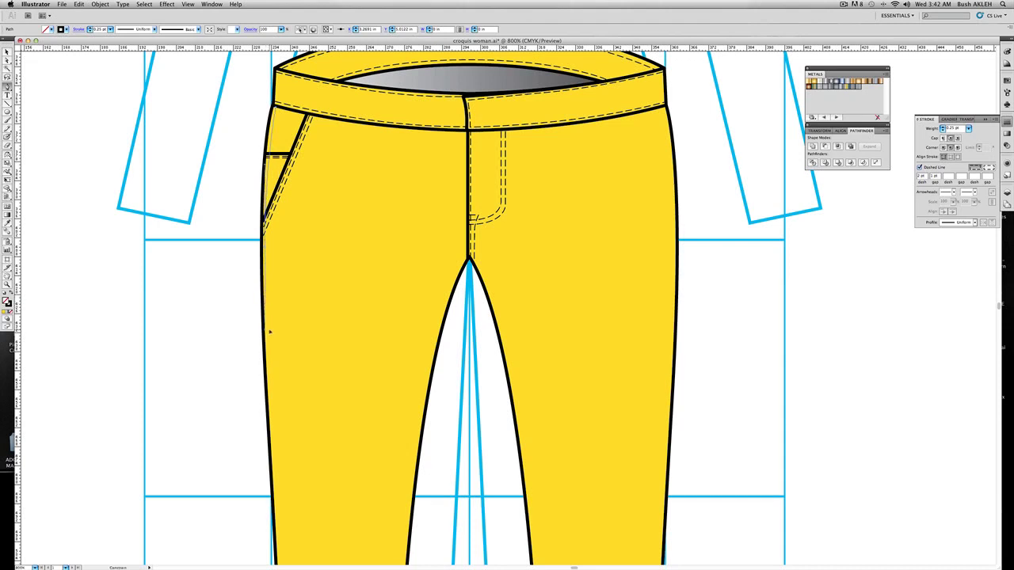
click(268, 265)
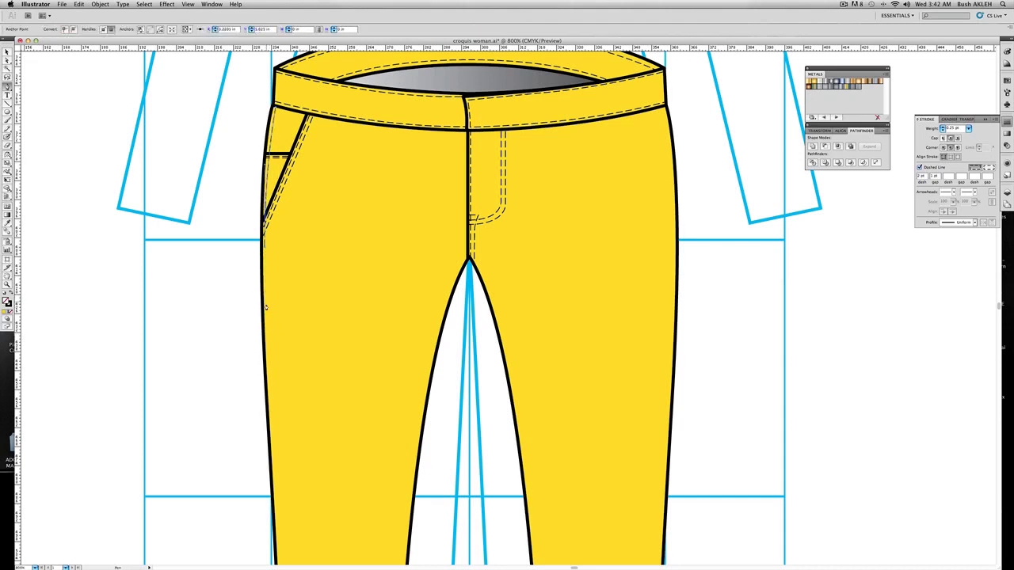
click(267, 308)
click(7, 52)
click(104, 110)
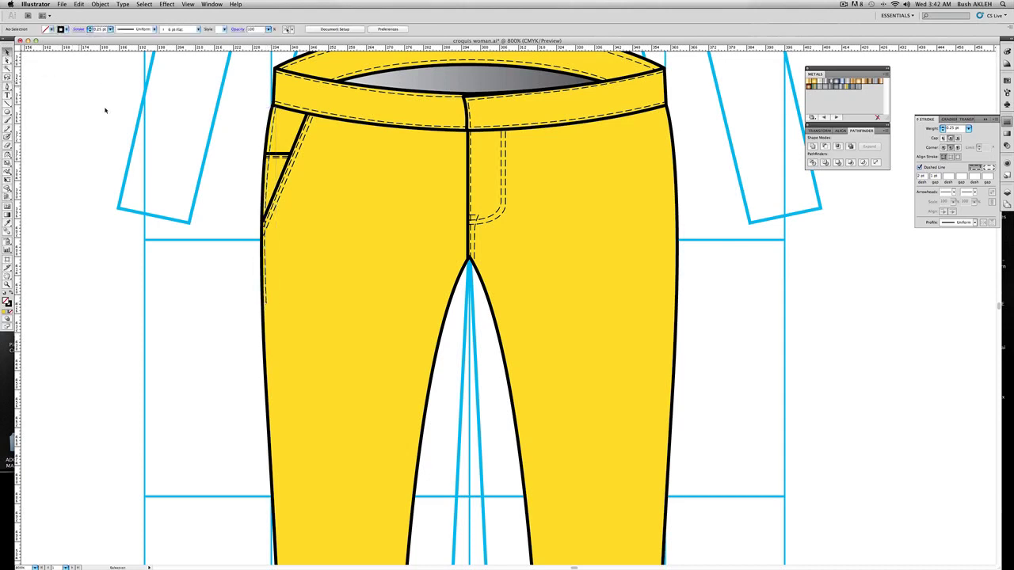
Bring the slanted pocket opening line and its parallel stitch lines to the front, and deselect them
click(275, 195)
shift+click(276, 195)
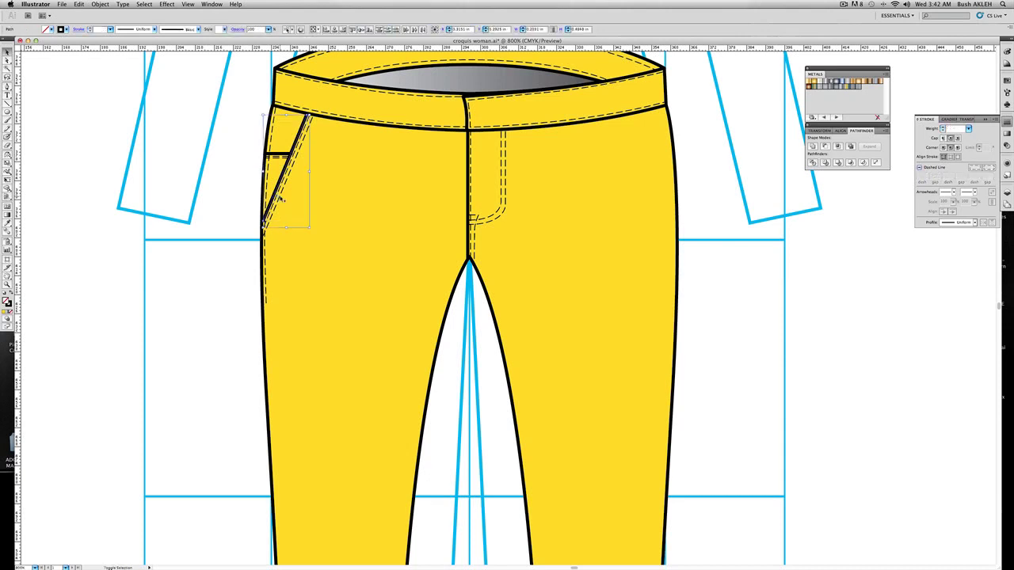
right_click(280, 196)
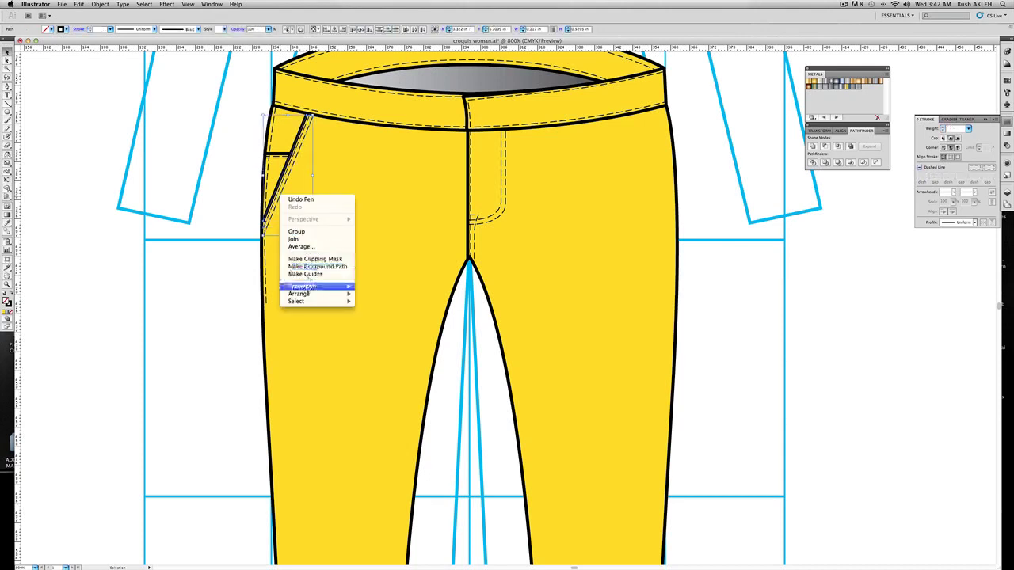
mouse_move(307, 294)
click(381, 294)
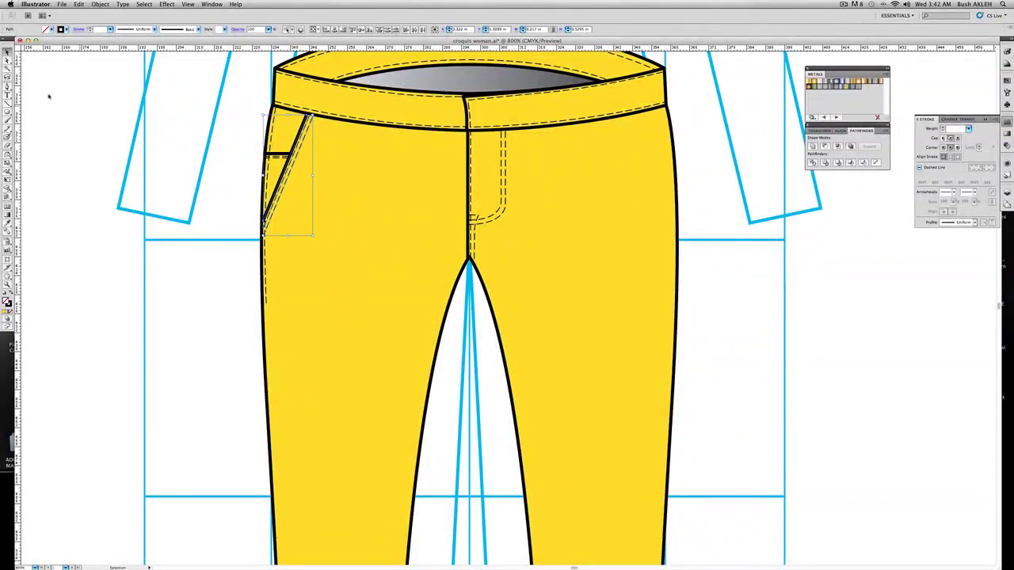
click(234, 162)
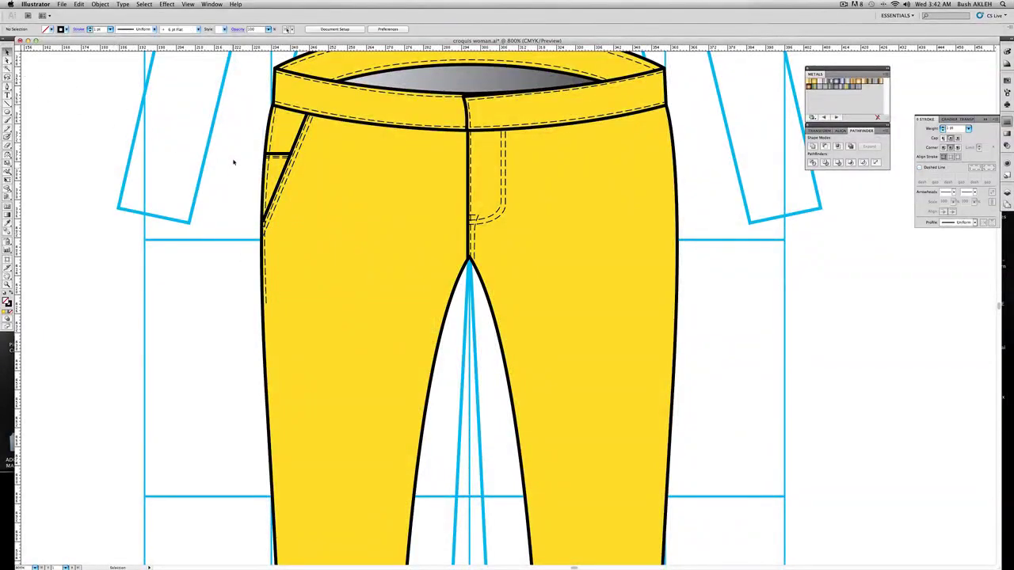
Group the slanted pocket lines with the side seam stitch, and place a mirrored copy of the group on the opposite hip
drag(237, 182, 294, 237)
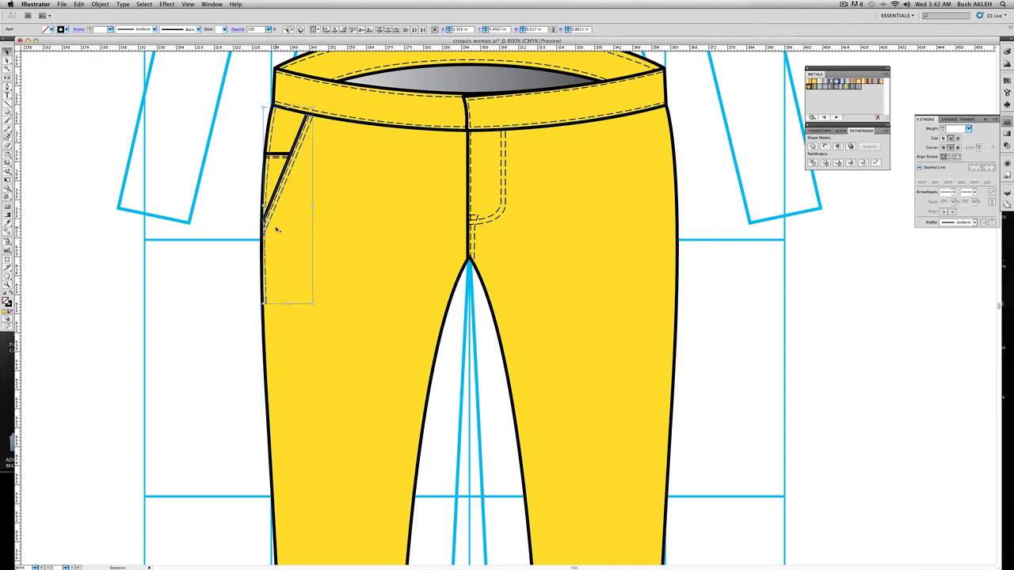
key(super+g)
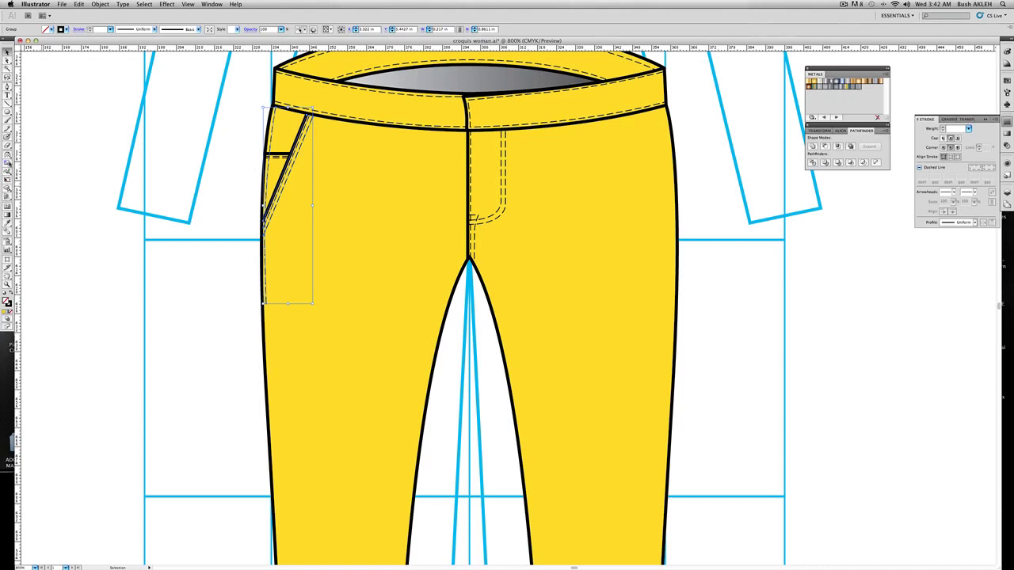
double_click(7, 155)
click(545, 207)
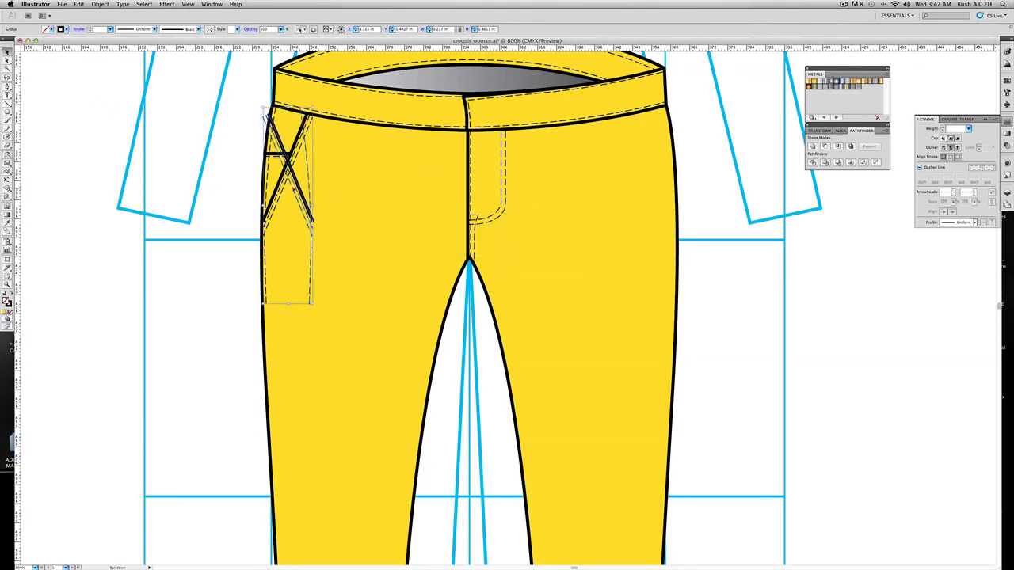
drag(299, 188, 661, 191)
click(724, 186)
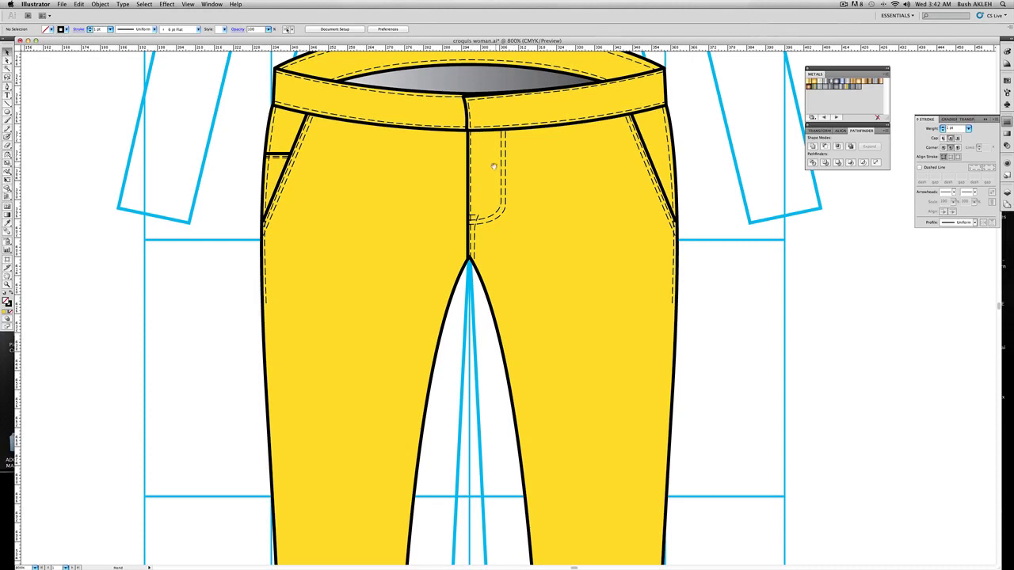
Draw a narrow upright belt loop rectangle about 0.06 by 0.3 in, and place it across the waistband beside the front opening
drag(493, 166, 491, 202)
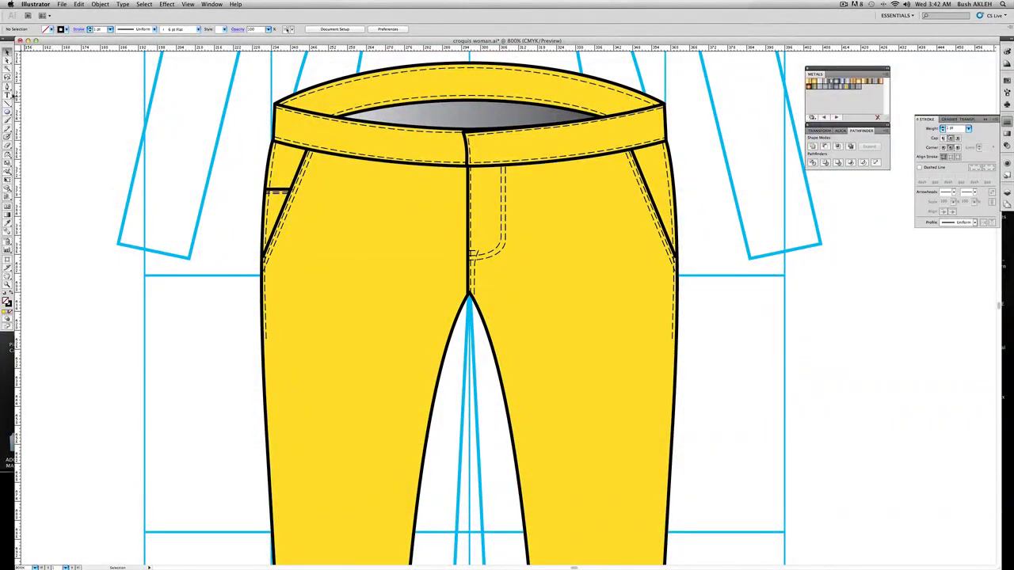
click(8, 112)
click(58, 118)
drag(176, 132, 190, 199)
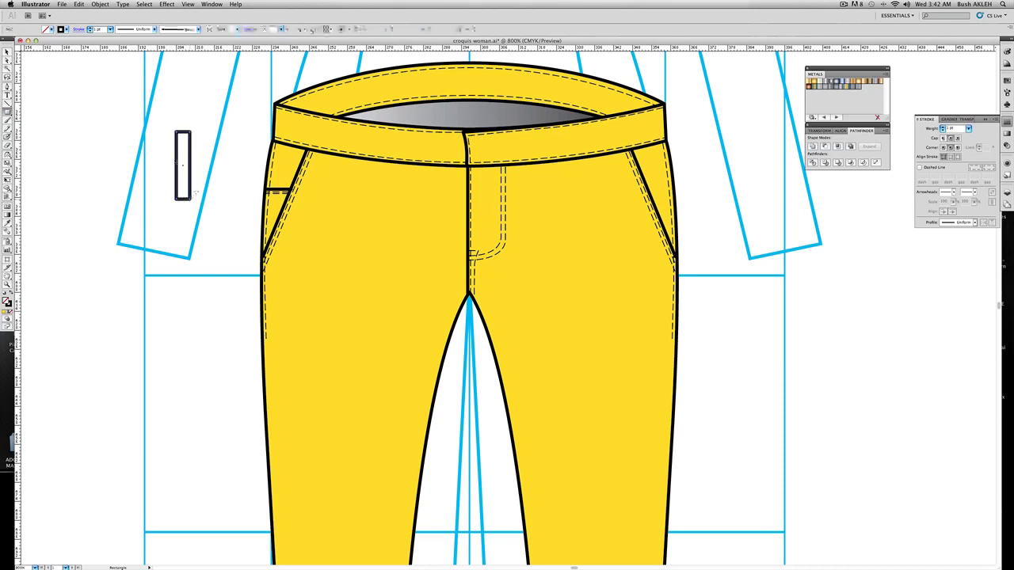
key(v)
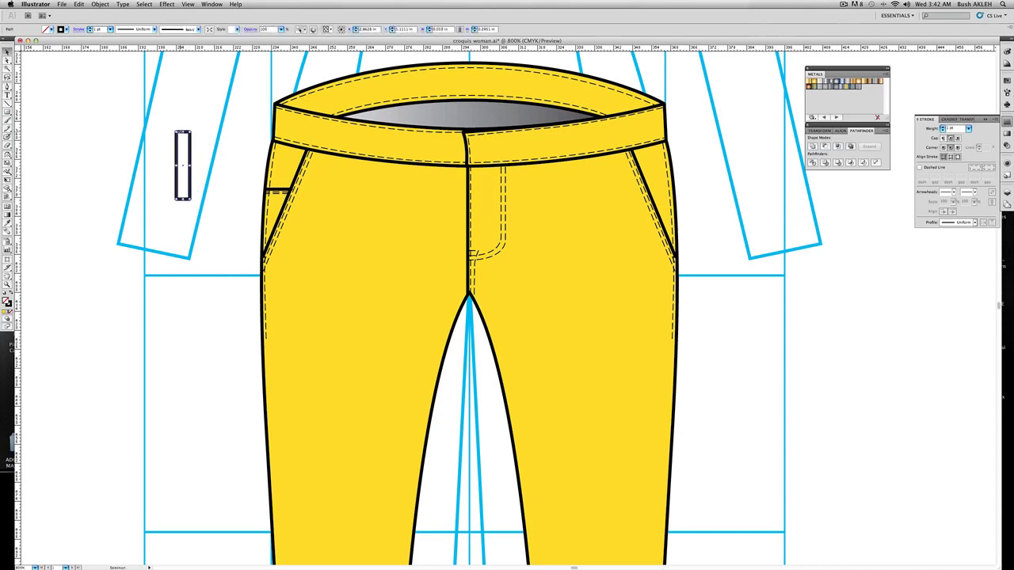
drag(180, 131, 367, 162)
key(super+z)
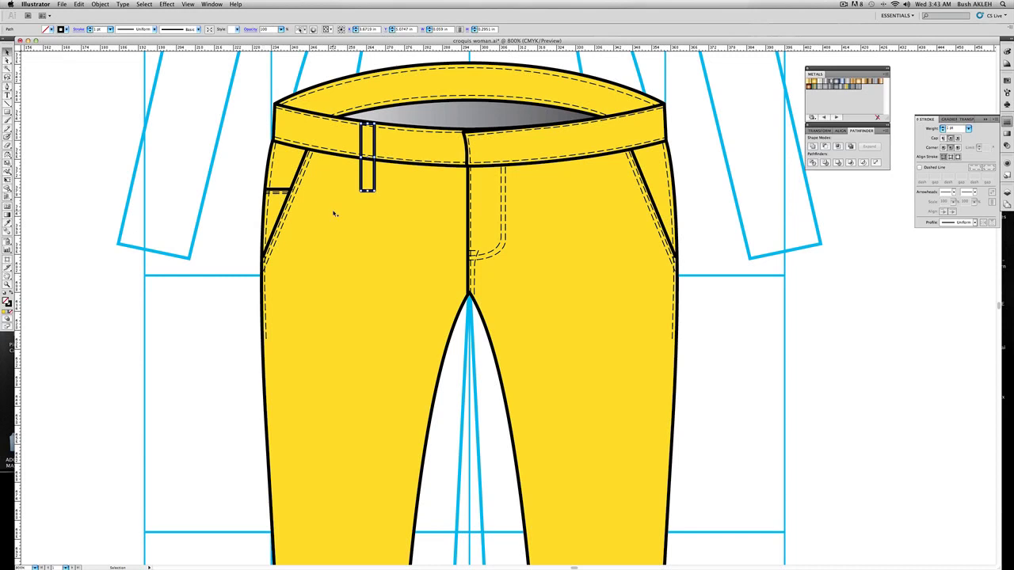
Copy the pants' yellow fill and black outline onto the belt loop, then enlarge it slightly and shift it toward the slanted pocket
key(i)
click(315, 211)
click(6, 51)
drag(374, 191, 376, 194)
drag(377, 195, 377, 195)
drag(377, 132, 366, 128)
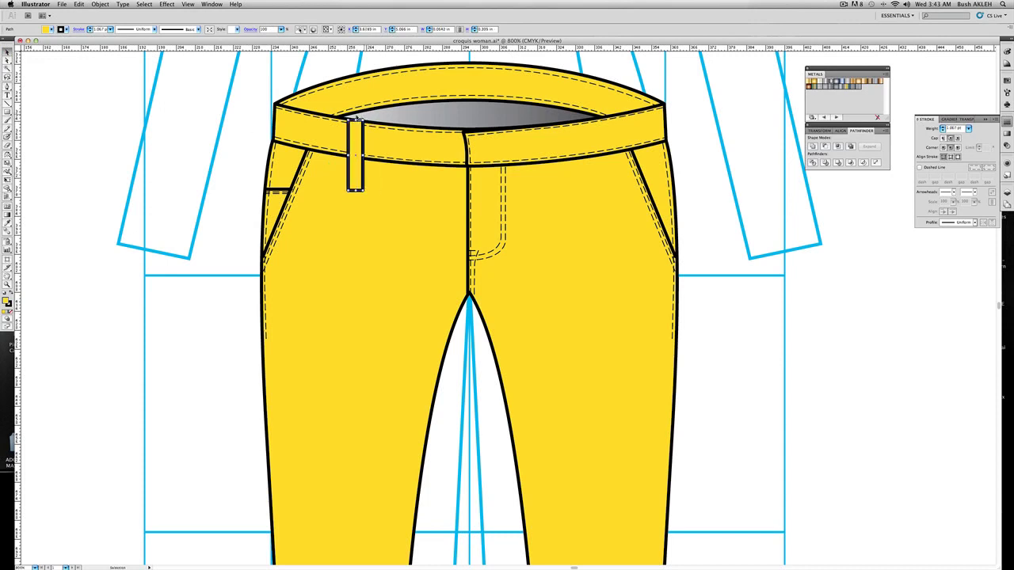
Draw a vertical line just inside the belt loop's outer edge and copy the waistband's dashed stitch style onto it
key(plus)
key(super+shift+a)
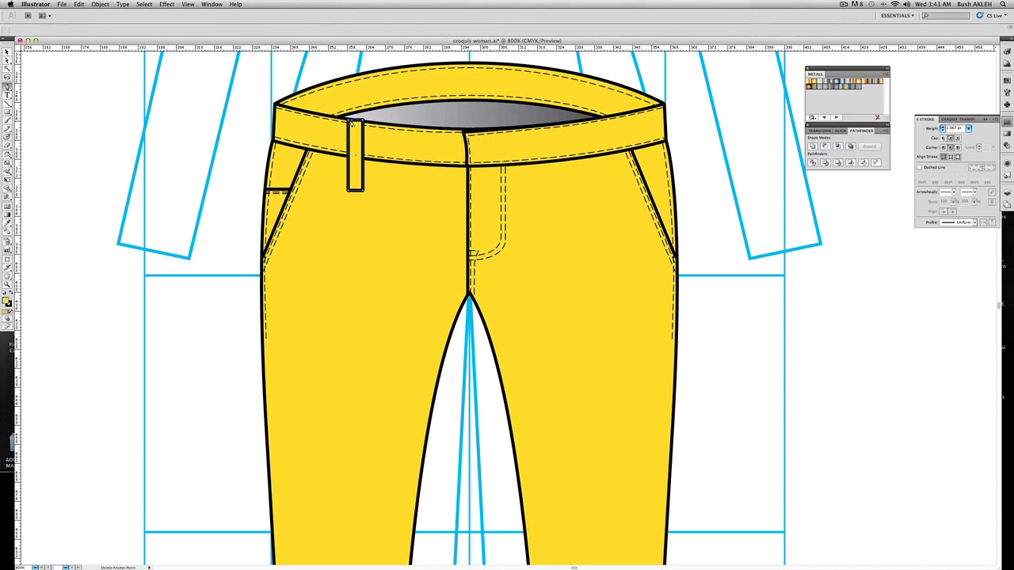
click(351, 191)
key(p)
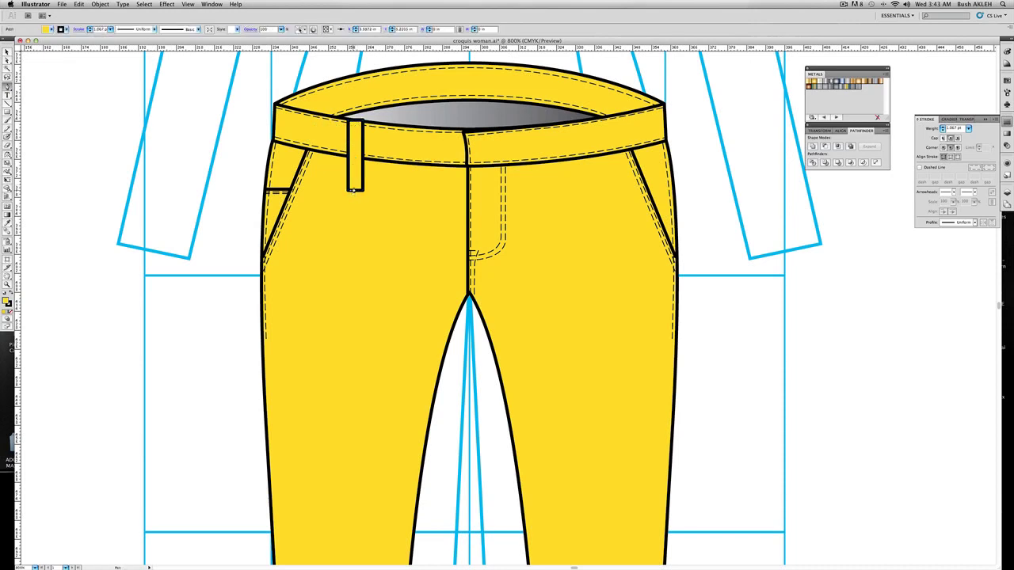
click(351, 121)
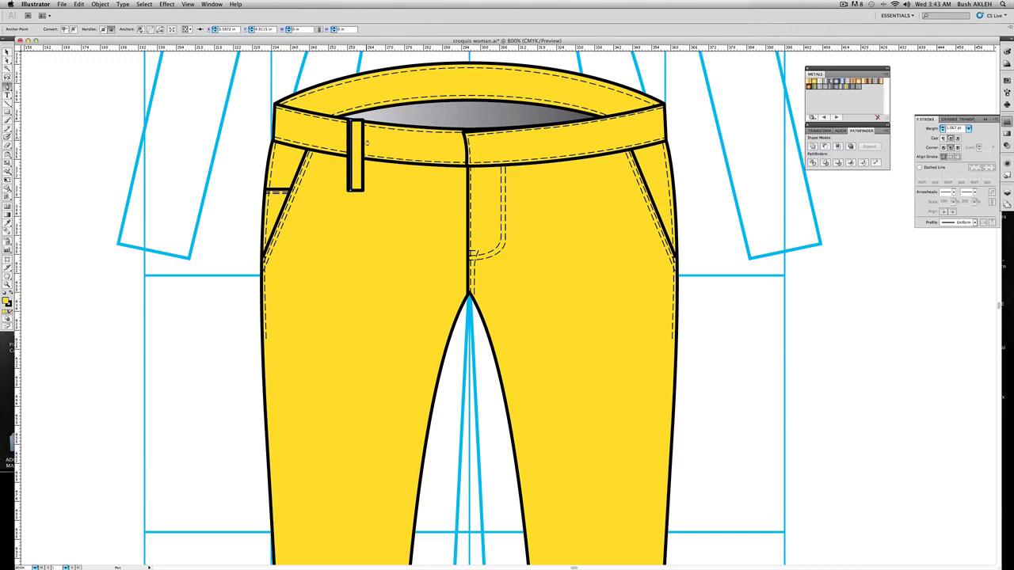
key(i)
click(411, 158)
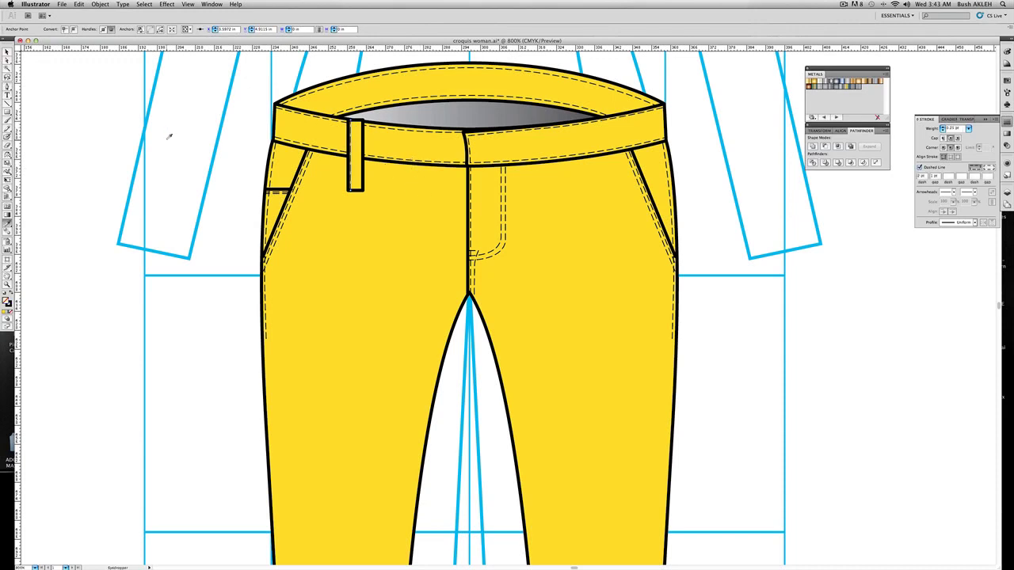
Draw a second dashed stitch line inside the belt loop's other long edge, adjust the first stitch's position, and deselect
key(p)
click(358, 122)
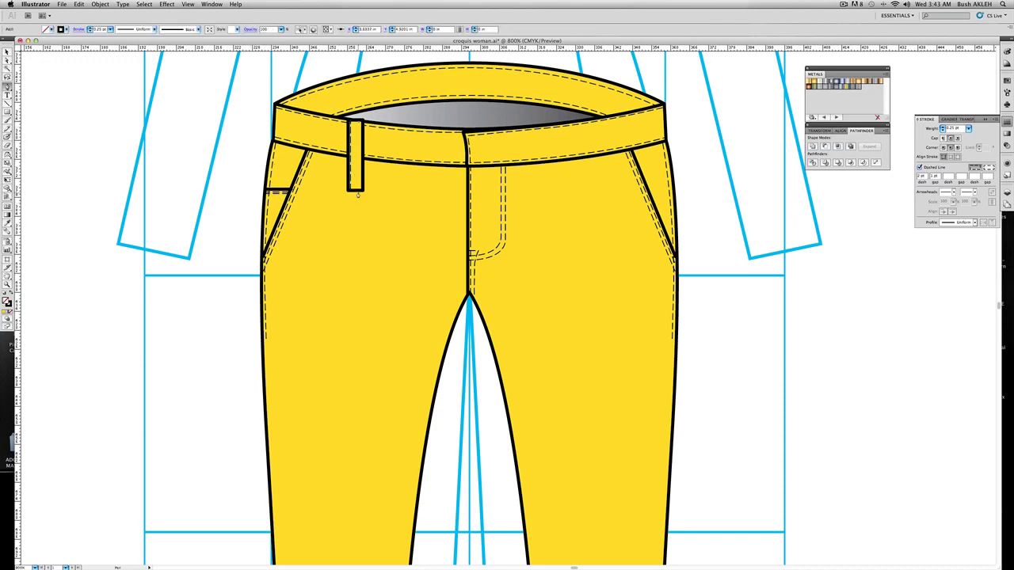
click(359, 193)
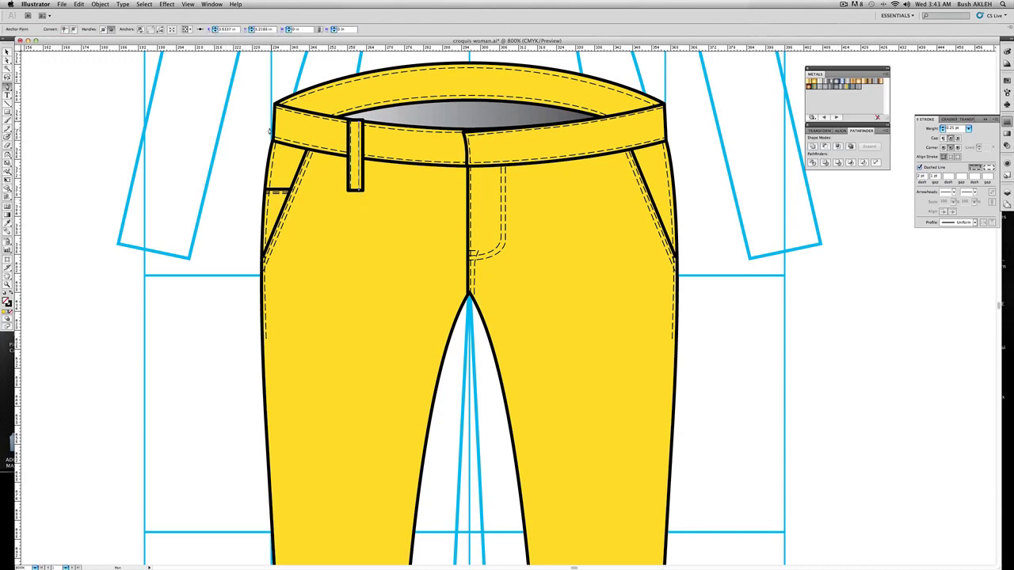
key(v)
click(351, 159)
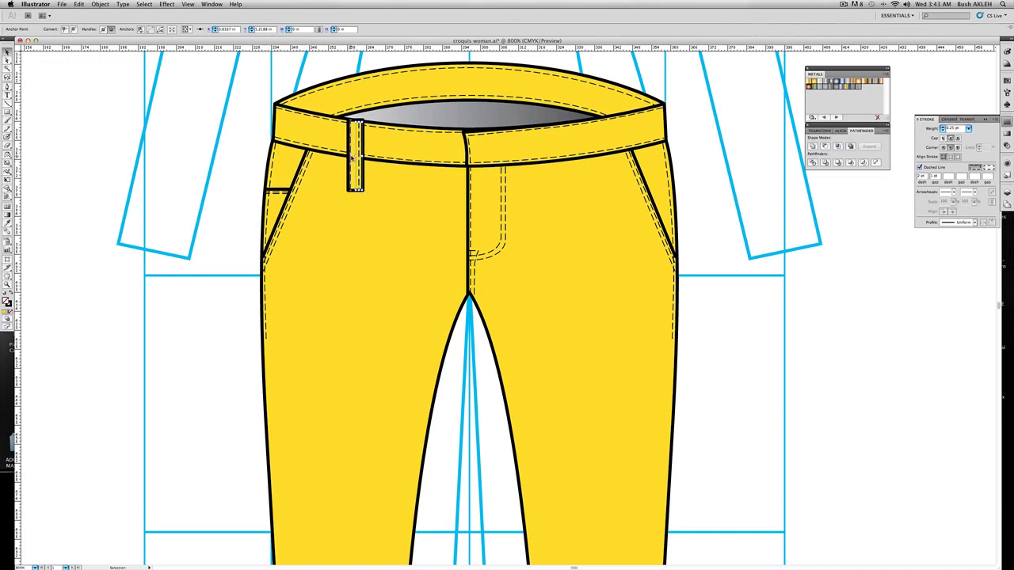
drag(351, 159, 351, 158)
click(202, 135)
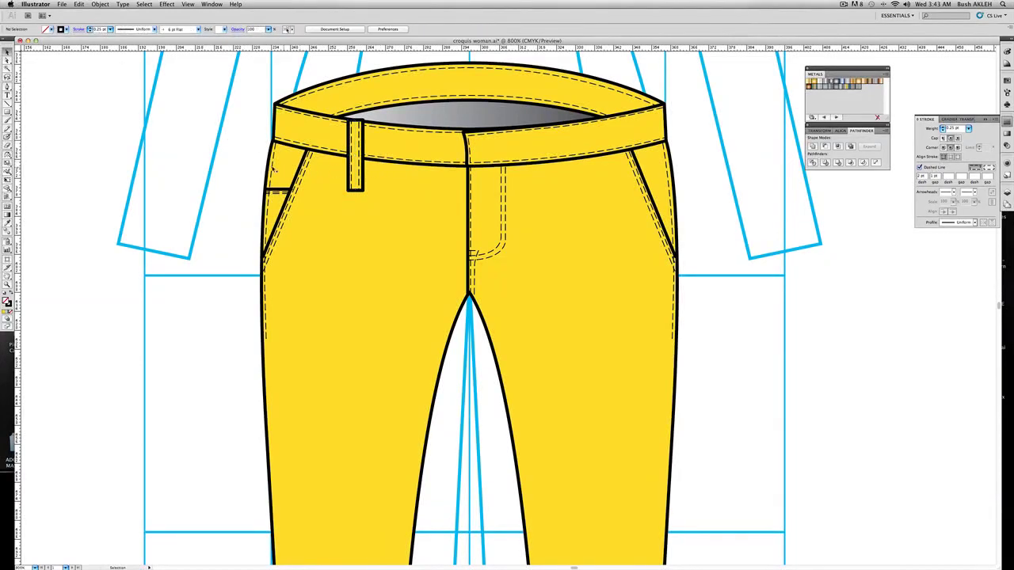
Draw a short horizontal line just below the belt loop's lower edge and remove the dashes from its 0.25 pt stroke
click(7, 86)
click(346, 196)
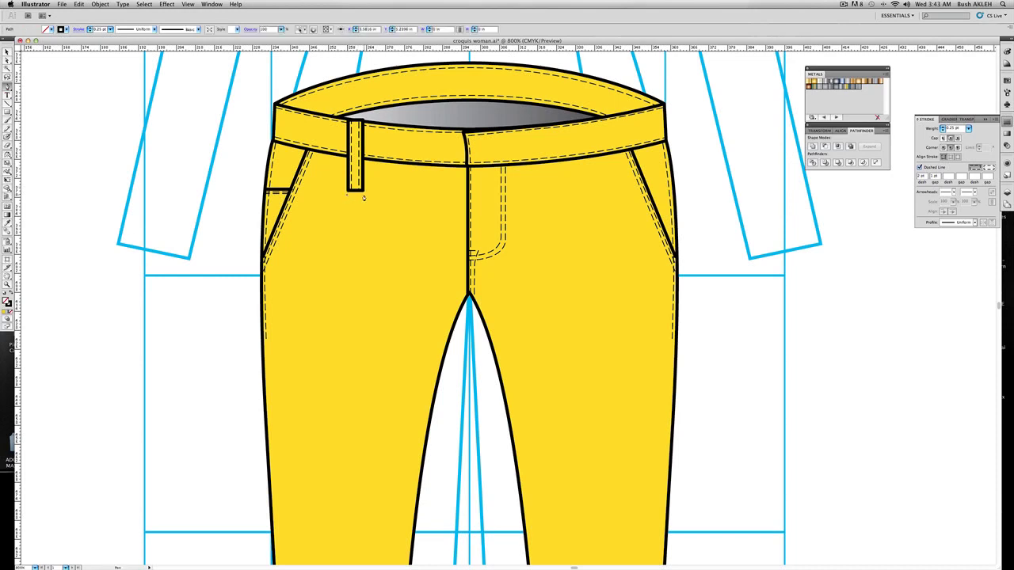
click(364, 193)
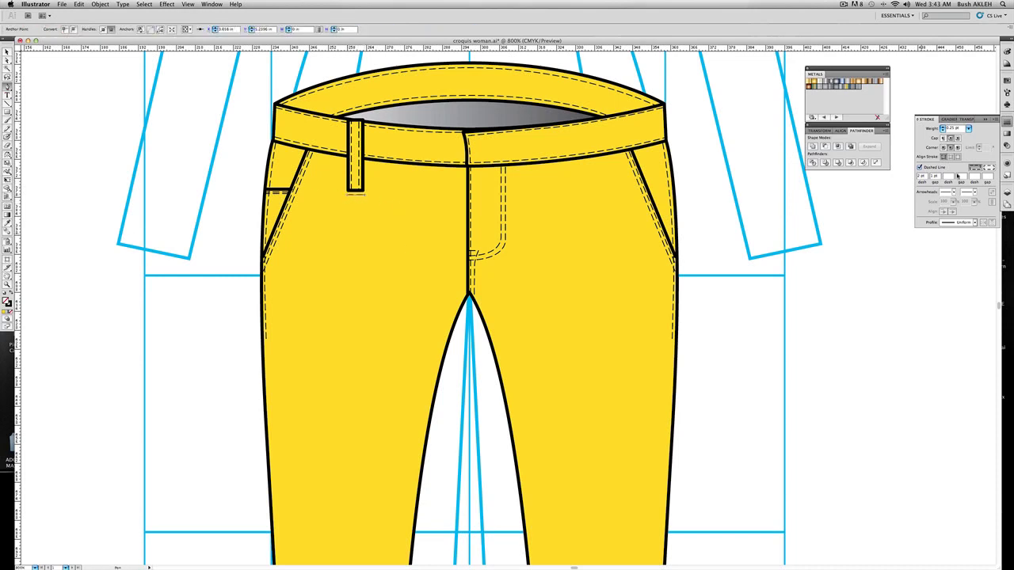
click(920, 167)
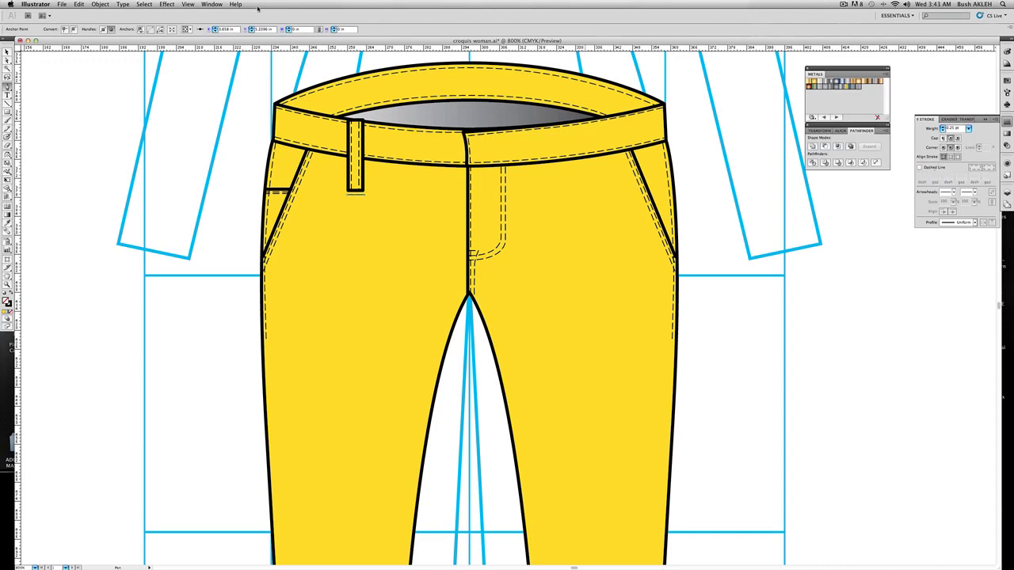
Apply a Zig Zag effect to the short line below the belt loop: size 11% relative, 19 ridges per segment, corner points
click(167, 4)
click(186, 22)
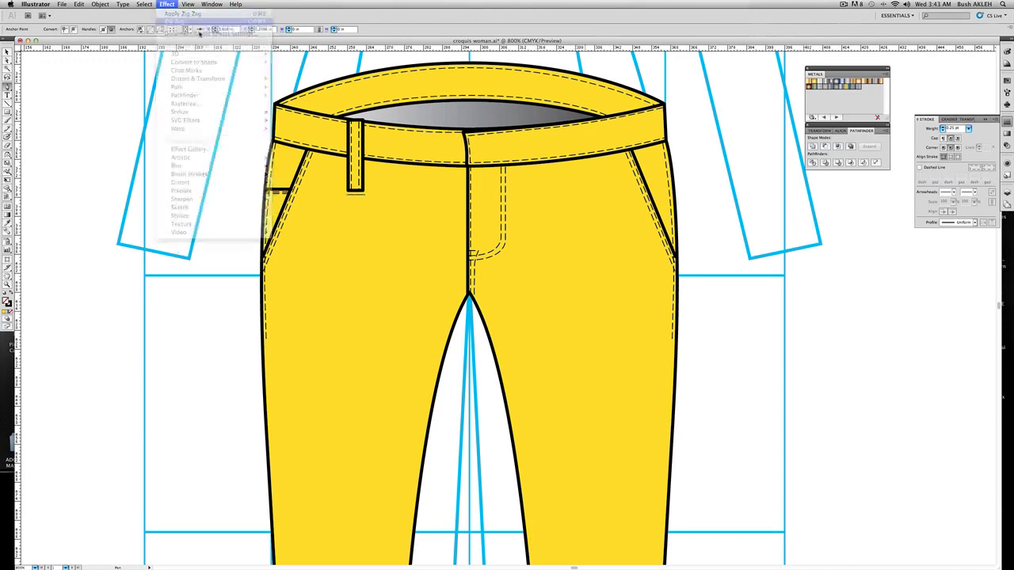
drag(478, 120, 490, 152)
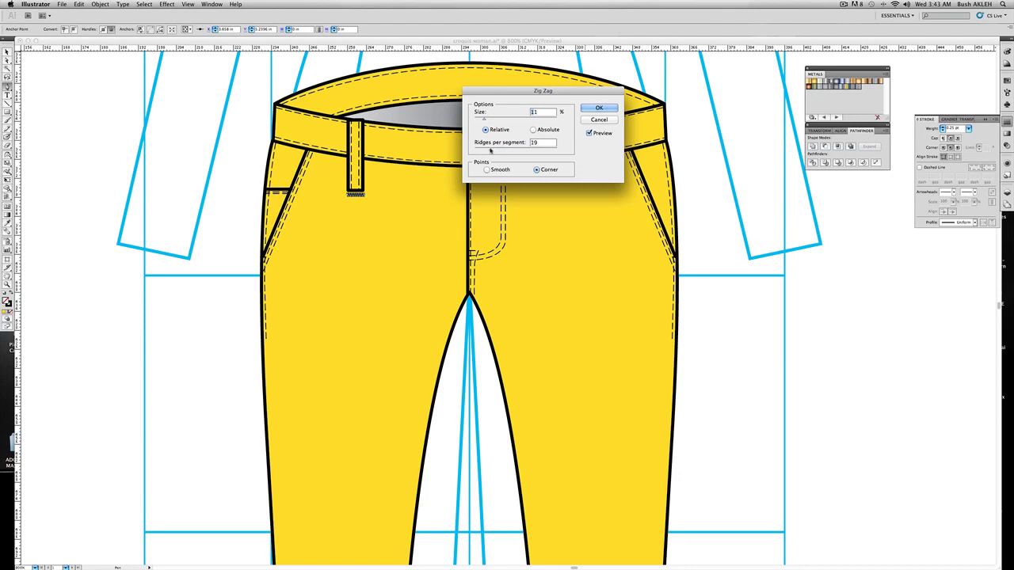
click(597, 107)
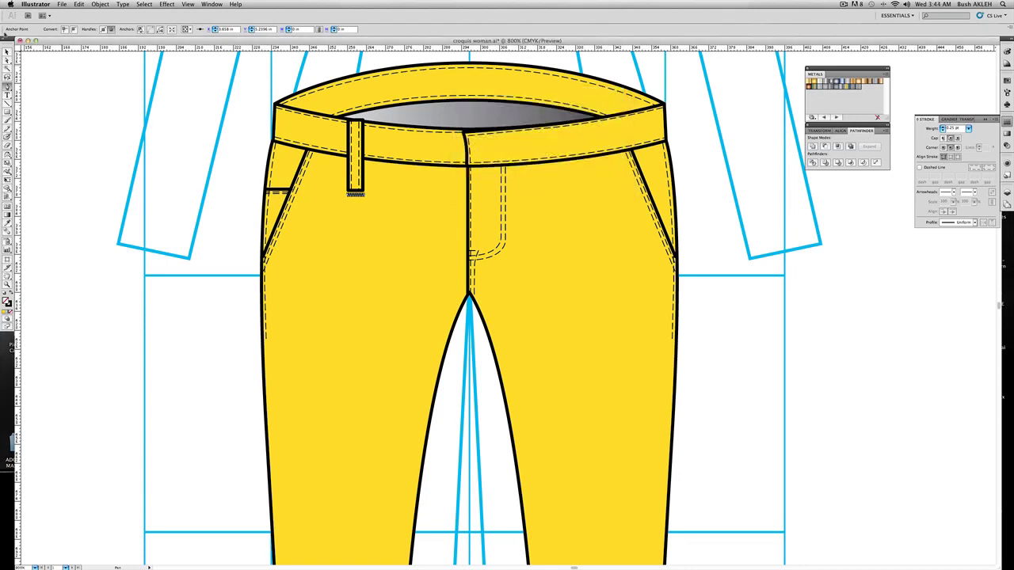
click(7, 54)
click(246, 168)
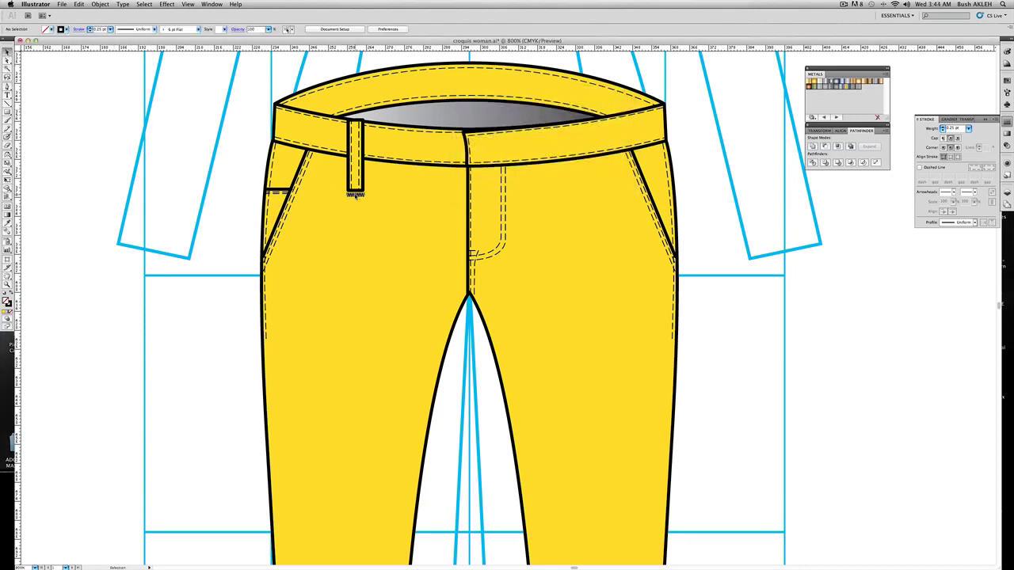
Place zigzag stitches just inside both ends of the belt loop, and group the loop with all its stitching
drag(359, 195, 355, 123)
click(354, 187)
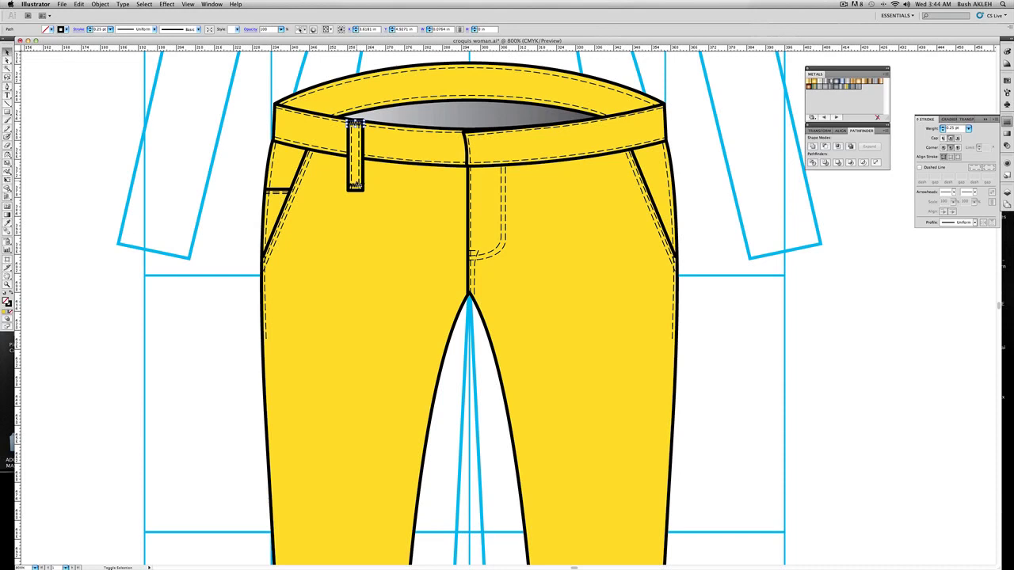
shift+click(355, 187)
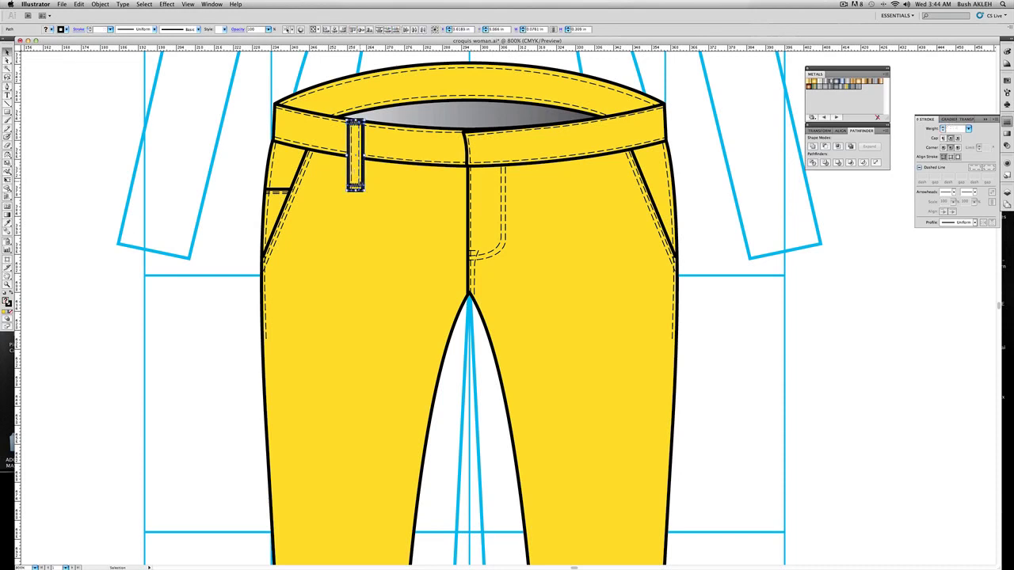
key(super+g)
click(161, 133)
Rotate the grouped belt loop slightly clockwise so it follows the slant of the waistband
click(361, 130)
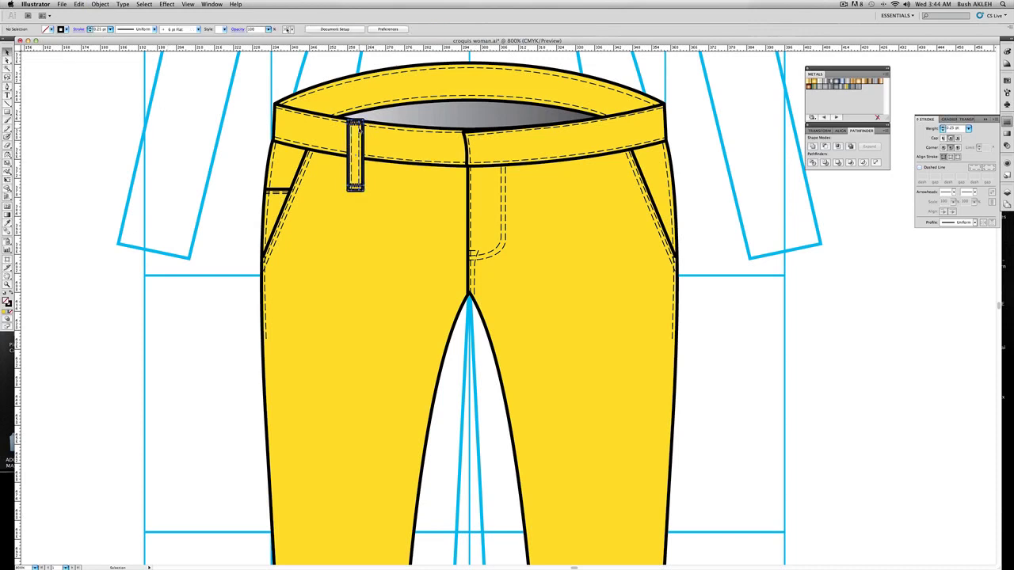
drag(367, 119, 369, 120)
click(242, 113)
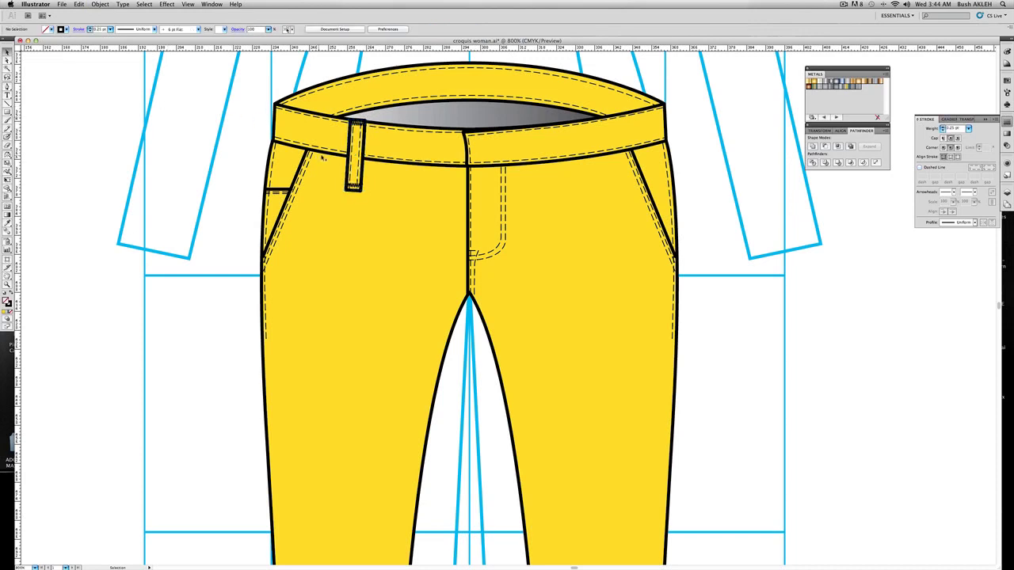
click(361, 127)
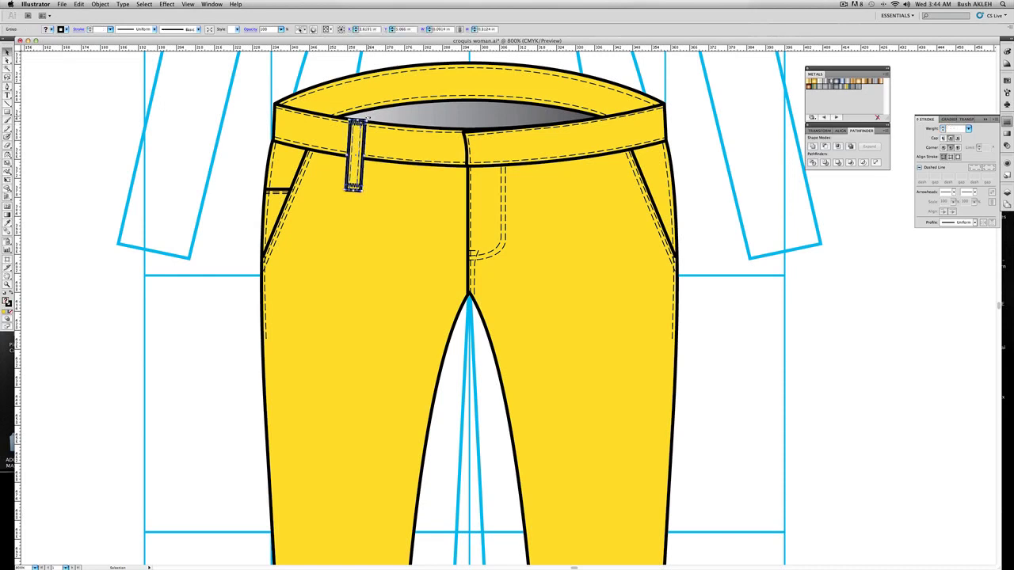
drag(367, 118, 369, 120)
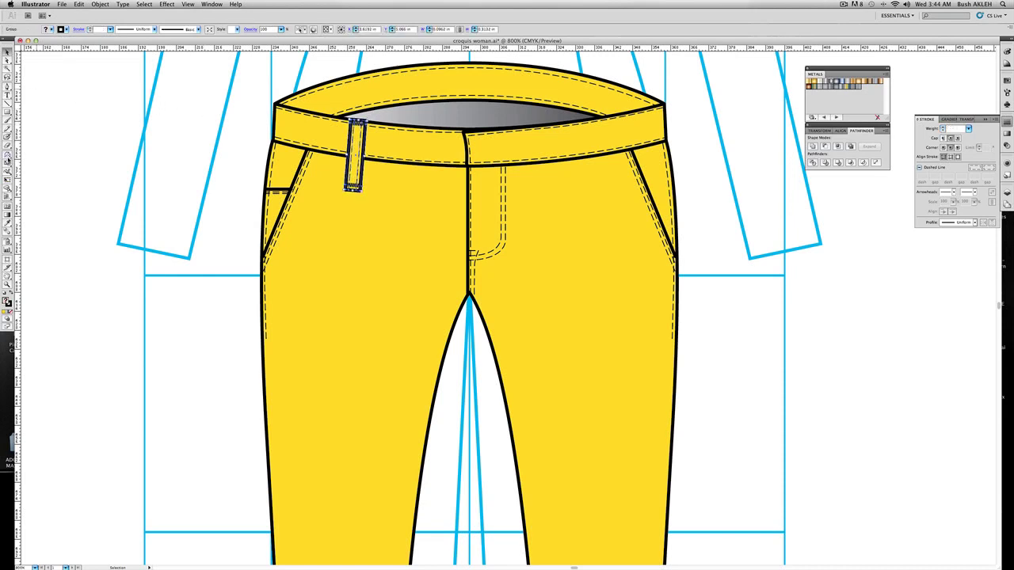
Create a reflected copy of the belt loop group across the vertical axis
double_click(9, 155)
click(542, 208)
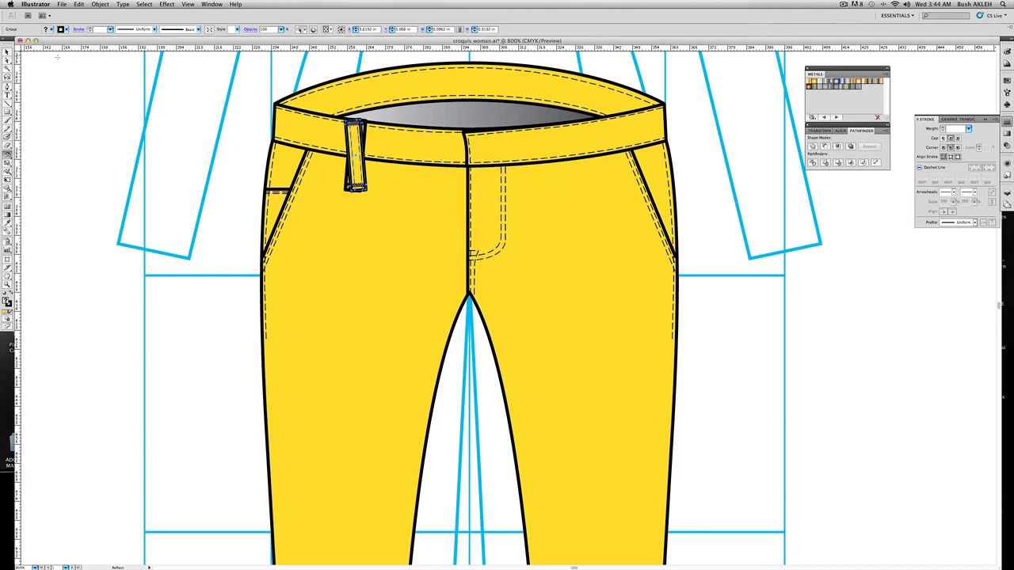